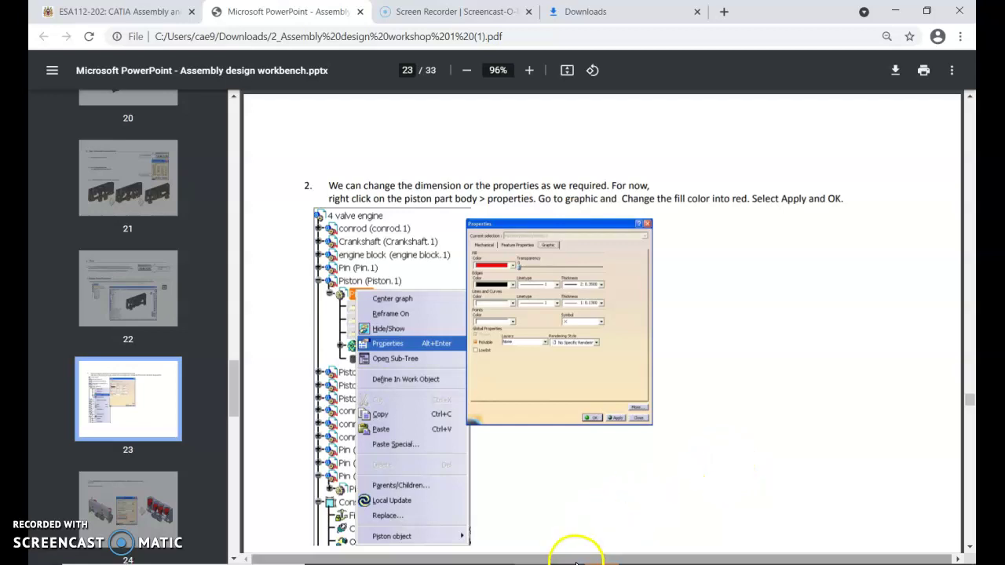
- Leave the page 23 workshop notes and bring the CATIA 4 Valve Engine assembly to the front
{"action": "left_click", "coordinate": [565, 558]}
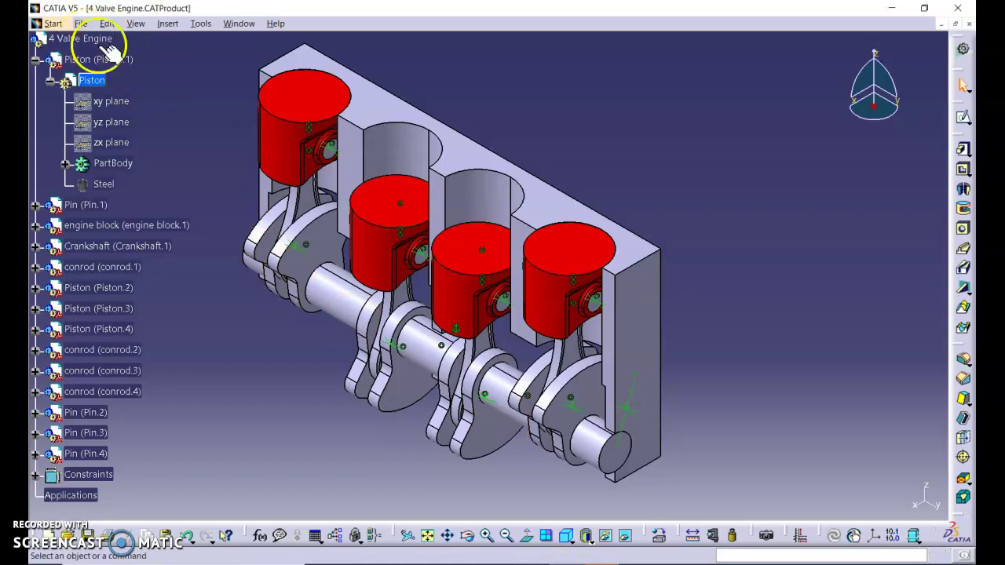
- Activate the 4 Valve Engine root for Assembly Design and collapse the Piston branch
{"action": "left_click", "coordinate": [93, 80]}
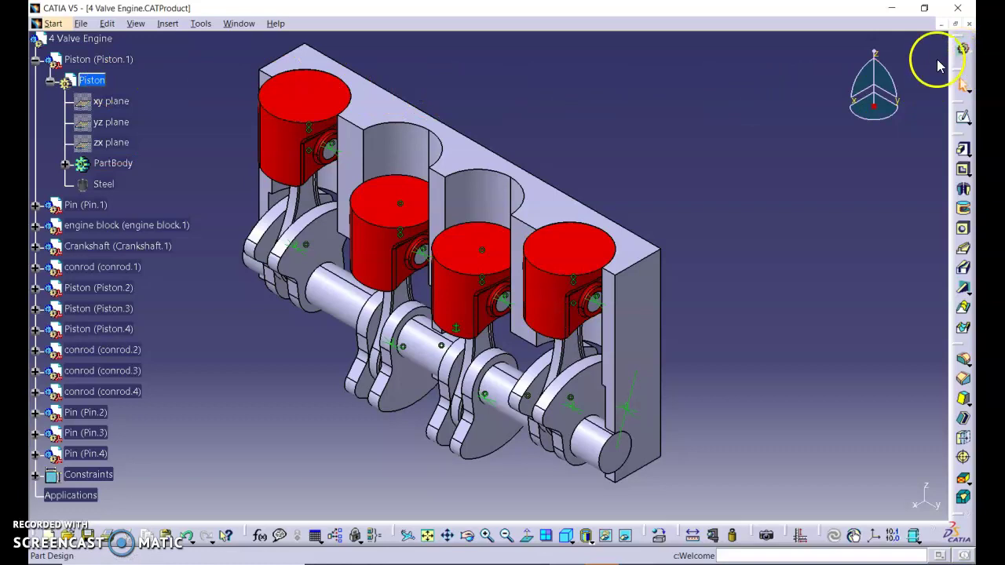
{"action": "left_click", "coordinate": [102, 81]}
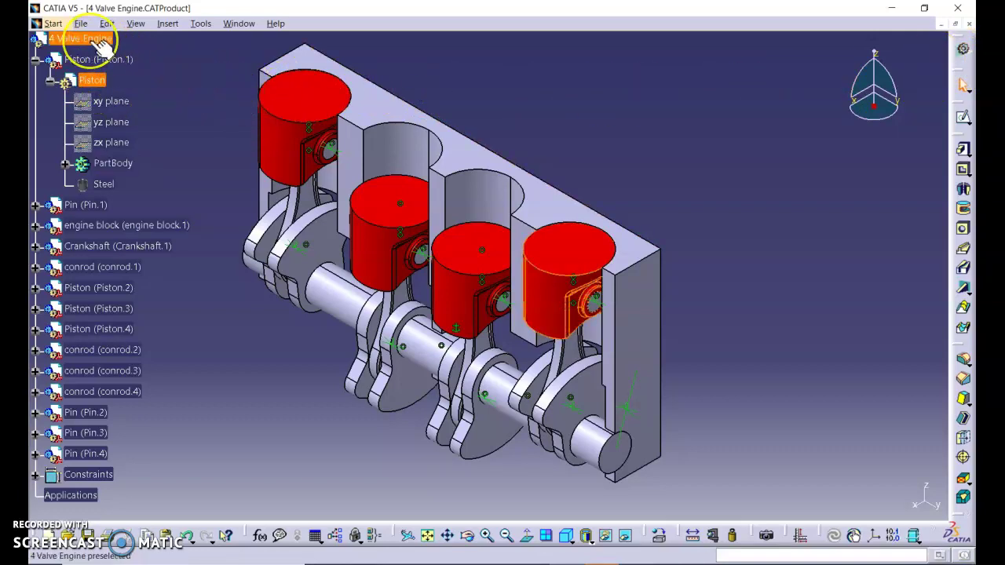
{"action": "key", "text": "Escape"}
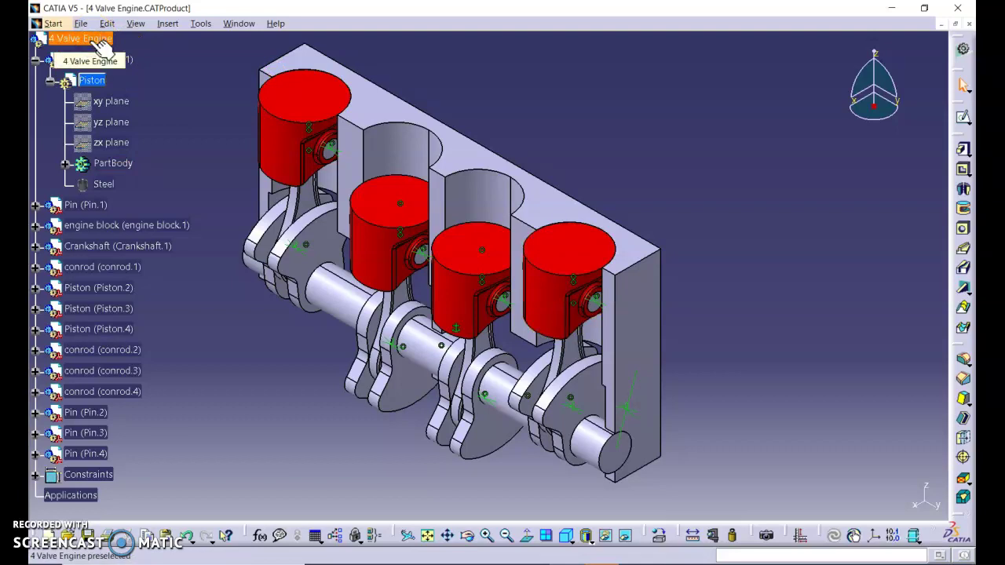
{"action": "double_click", "coordinate": [93, 39]}
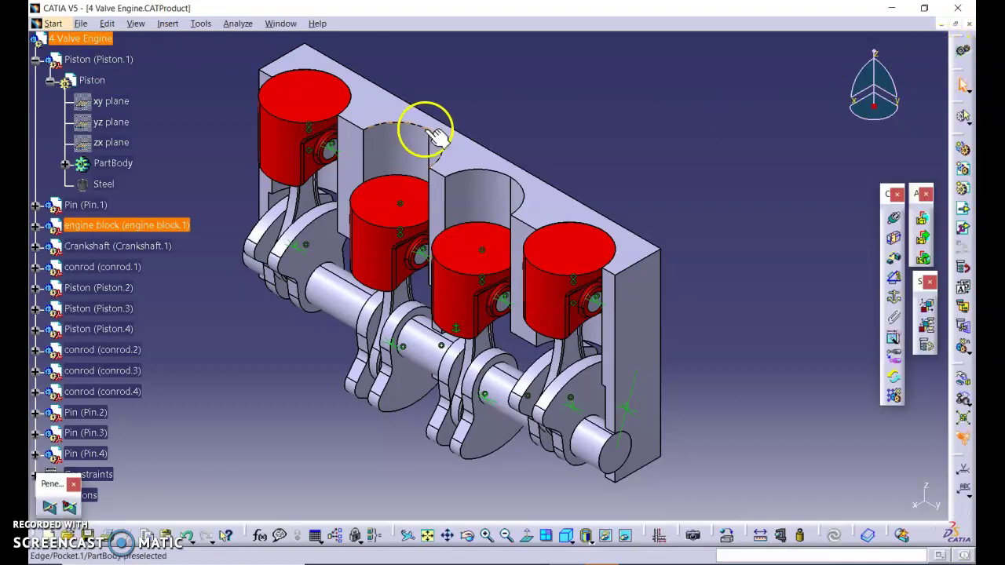
{"action": "left_click", "coordinate": [216, 132]}
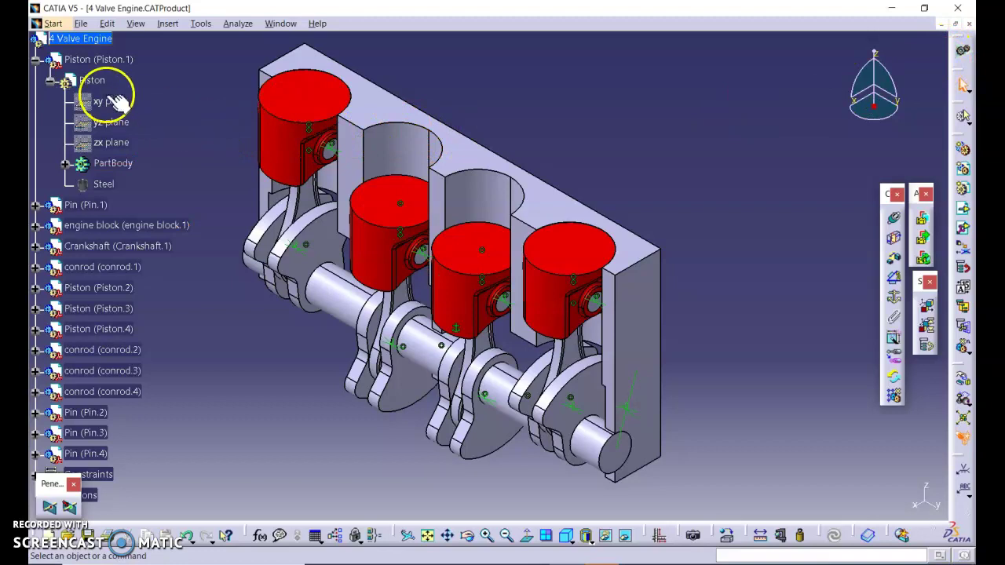
{"action": "left_click", "coordinate": [35, 60]}
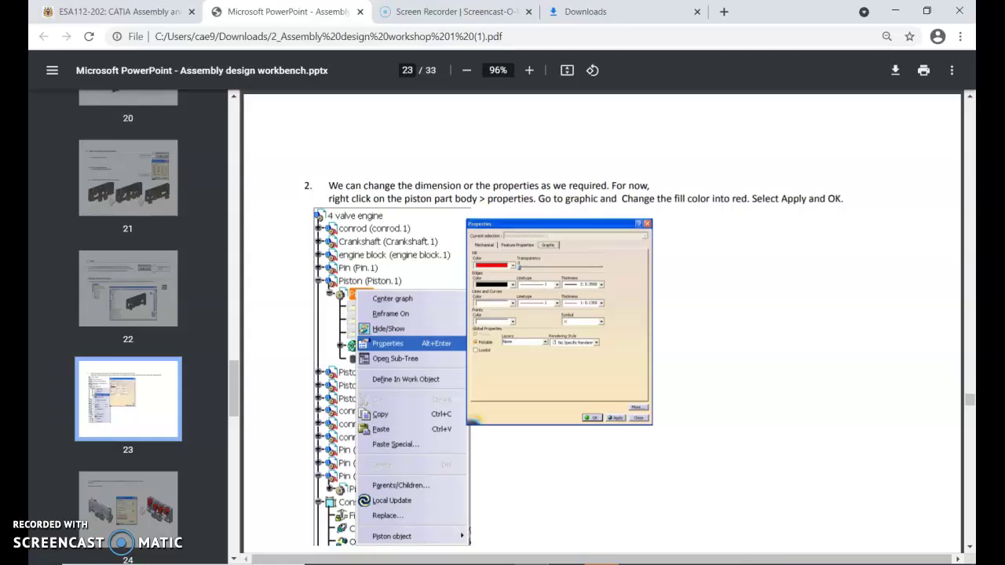
- Read the page 24 Pad Definition reverse-direction step in the PDF, then return to CATIA
{"action": "left_click", "coordinate": [567, 561]}
{"action": "scroll", "coordinate": [502, 448], "scroll_direction": "down", "scroll_amount": 5}
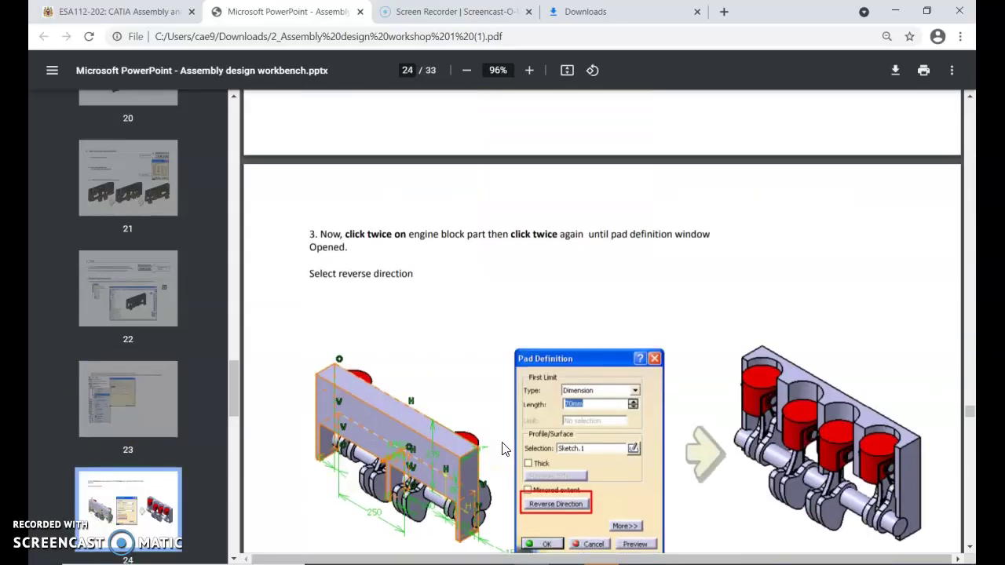
{"action": "scroll", "coordinate": [505, 448], "scroll_direction": "down", "scroll_amount": 2}
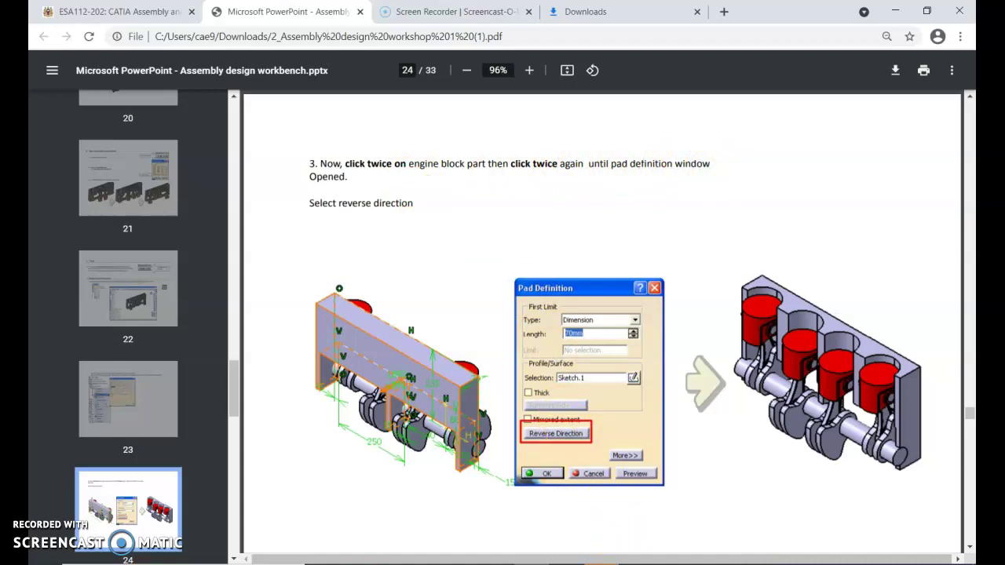
{"action": "scroll", "coordinate": [609, 484], "scroll_direction": "down", "scroll_amount": 2}
{"action": "scroll", "coordinate": [606, 480], "scroll_direction": "down", "scroll_amount": 5}
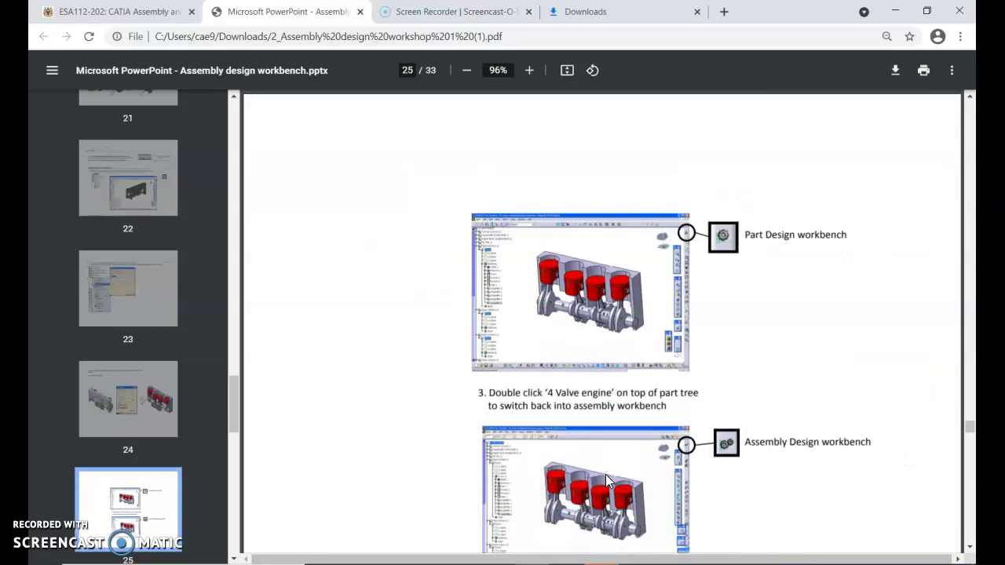
{"action": "scroll", "coordinate": [605, 474], "scroll_direction": "up", "scroll_amount": 6}
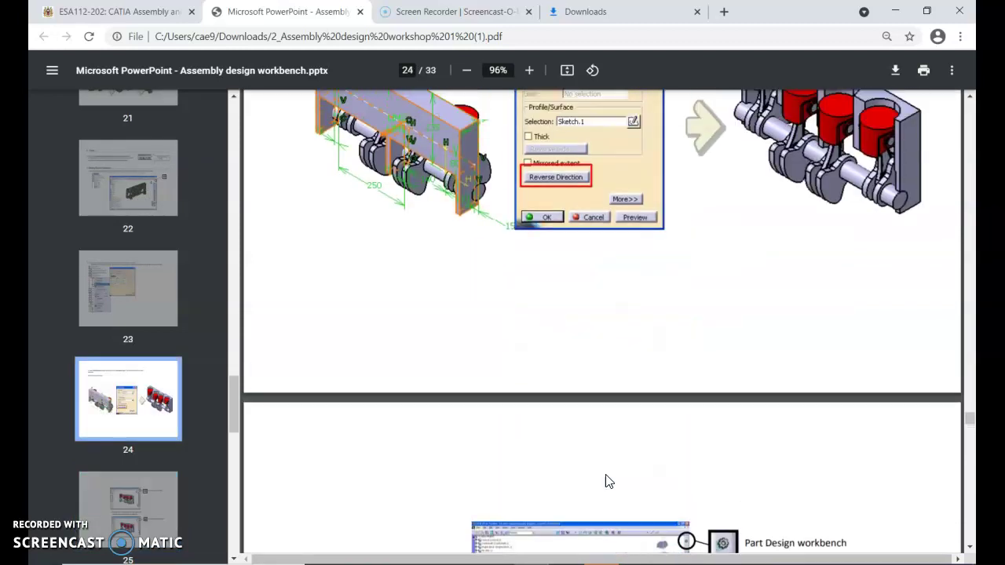
{"action": "scroll", "coordinate": [605, 478], "scroll_direction": "up", "scroll_amount": 2}
{"action": "scroll", "coordinate": [605, 477], "scroll_direction": "down", "scroll_amount": 1}
{"action": "left_click", "coordinate": [592, 540]}
{"action": "left_click", "coordinate": [616, 564]}
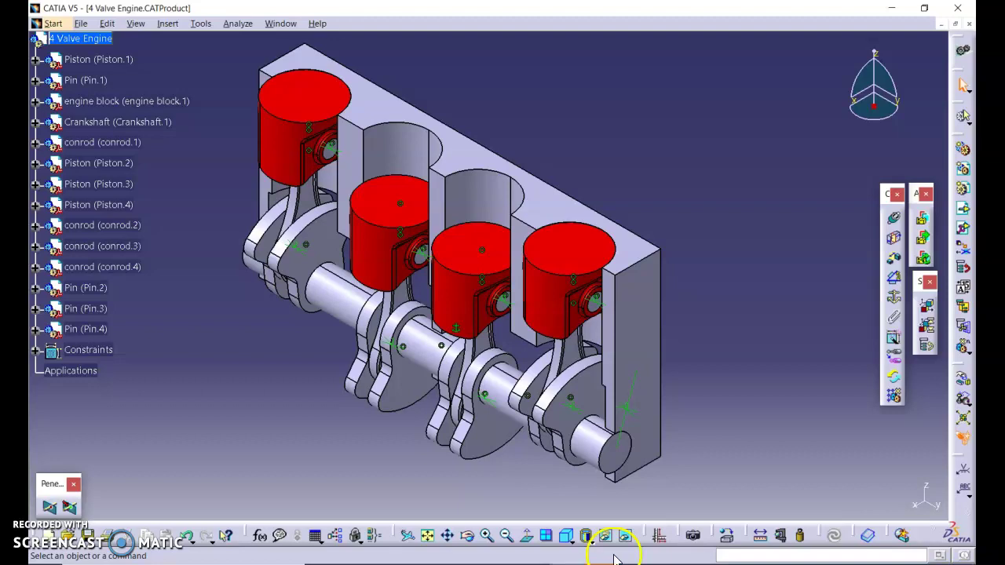
- Reverse the engine block's 70mm pad direction, preview it and confirm with OK
{"action": "double_click", "coordinate": [394, 110]}
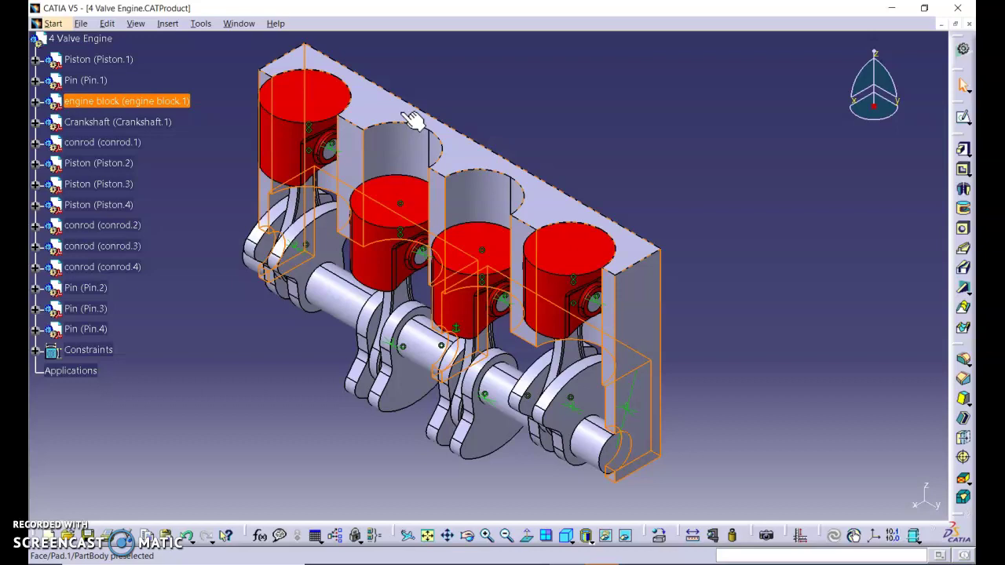
{"action": "double_click", "coordinate": [412, 119]}
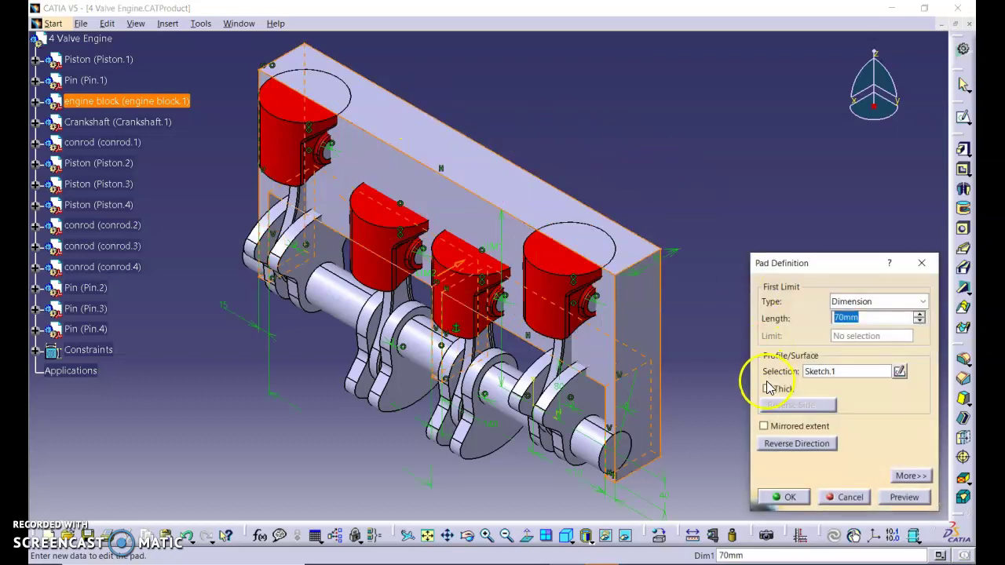
{"action": "left_click", "coordinate": [791, 444]}
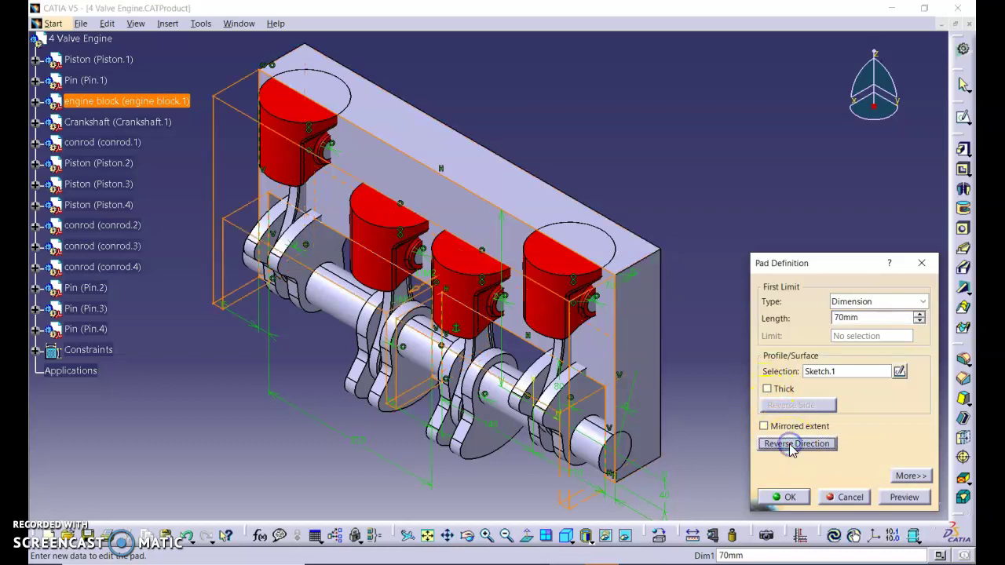
{"action": "left_click", "coordinate": [895, 498]}
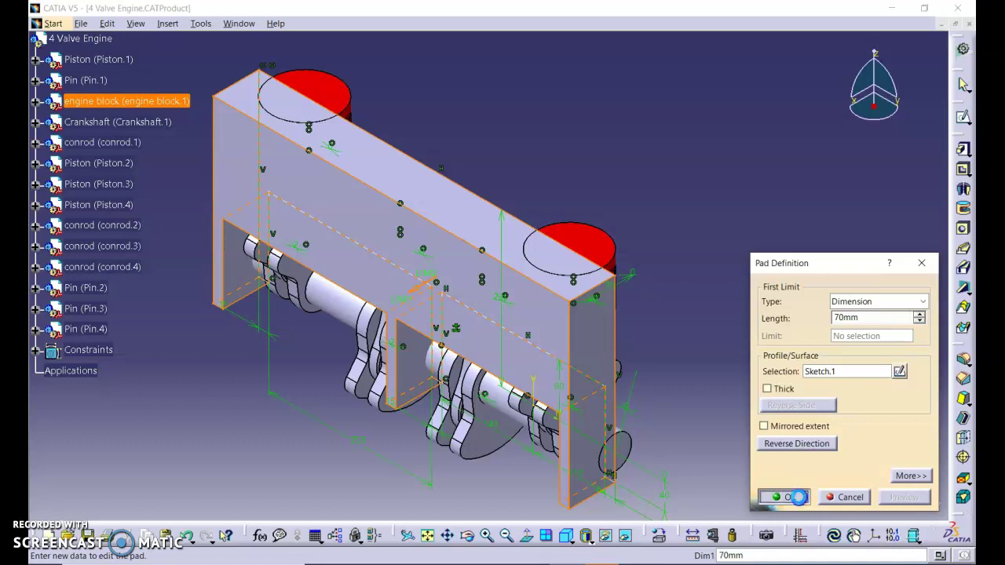
{"action": "left_click", "coordinate": [794, 496]}
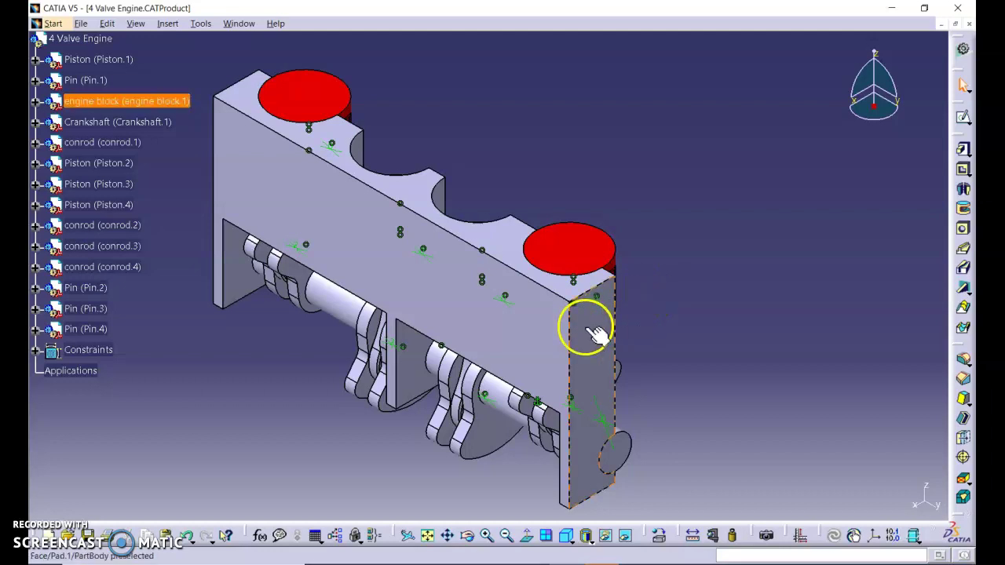
{"action": "key", "text": "alt+Tab"}
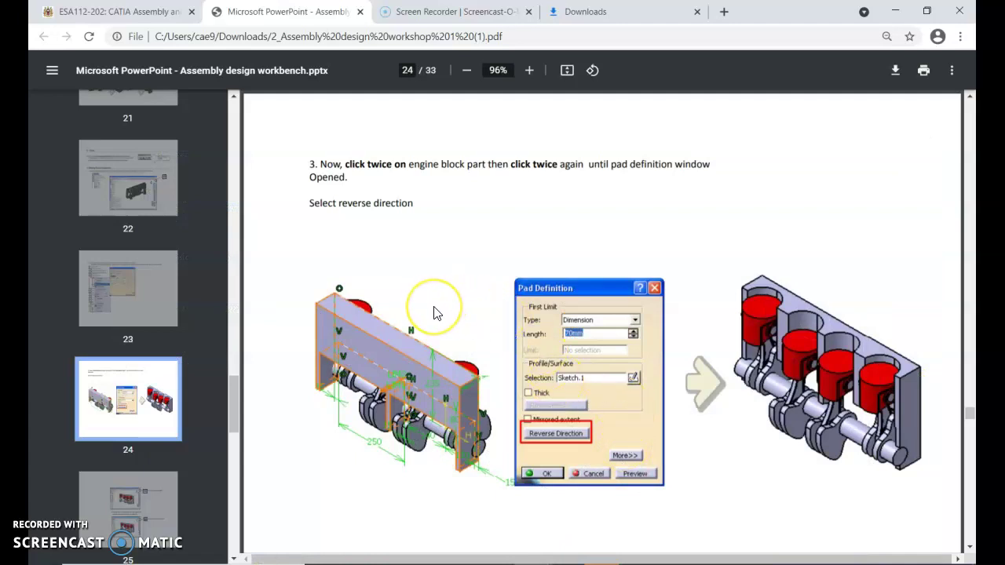
- Scroll the guide to page 25's return-to-assembly-workbench step
{"action": "scroll", "coordinate": [435, 312], "scroll_direction": "down", "scroll_amount": 3}
{"action": "scroll", "coordinate": [435, 313], "scroll_direction": "down", "scroll_amount": 5}
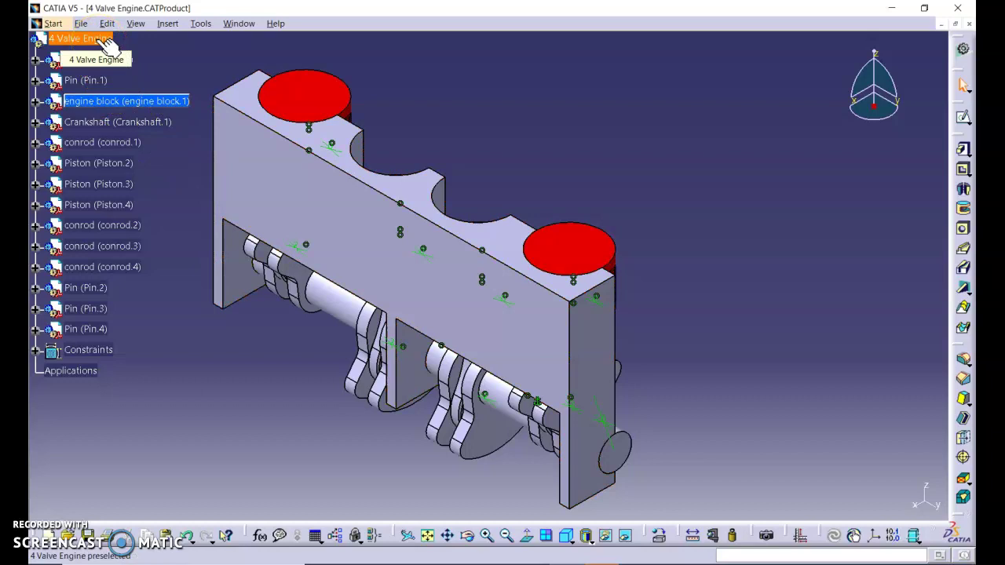
- Double-click the 4 Valve Engine root to return to Assembly Design, then go back to the notes
{"action": "double_click", "coordinate": [110, 43]}
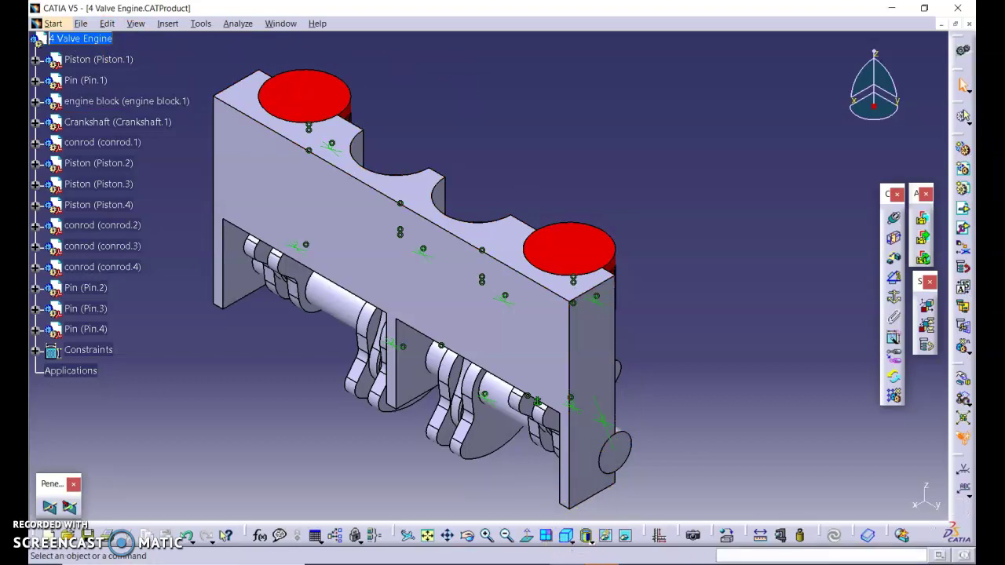
{"action": "key", "text": "alt+Tab"}
- Scroll the guide to page 26, section 8 Clash Detection with Compute Clash
{"action": "scroll", "coordinate": [766, 442], "scroll_direction": "down", "scroll_amount": 2}
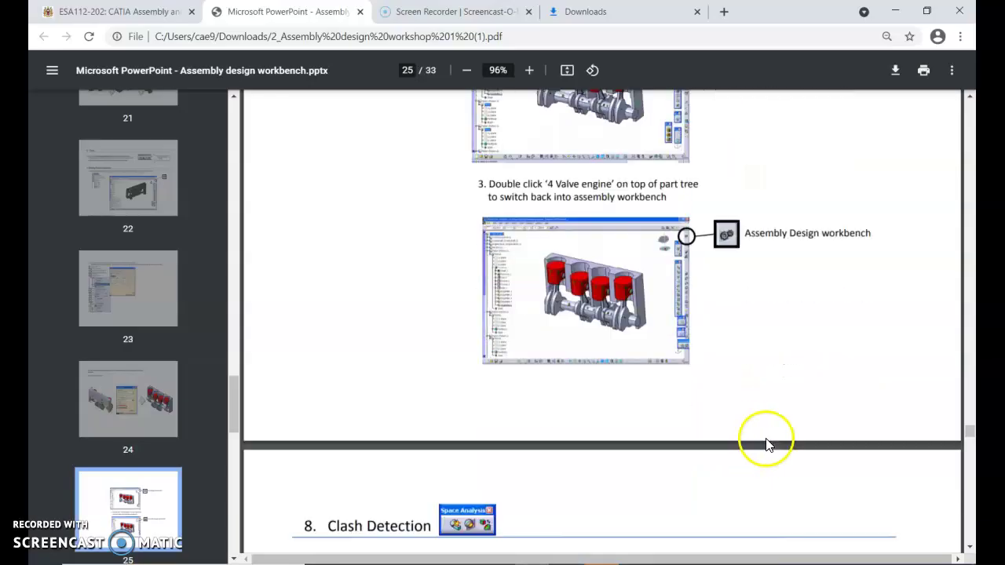
{"action": "scroll", "coordinate": [757, 446], "scroll_direction": "down", "scroll_amount": 5}
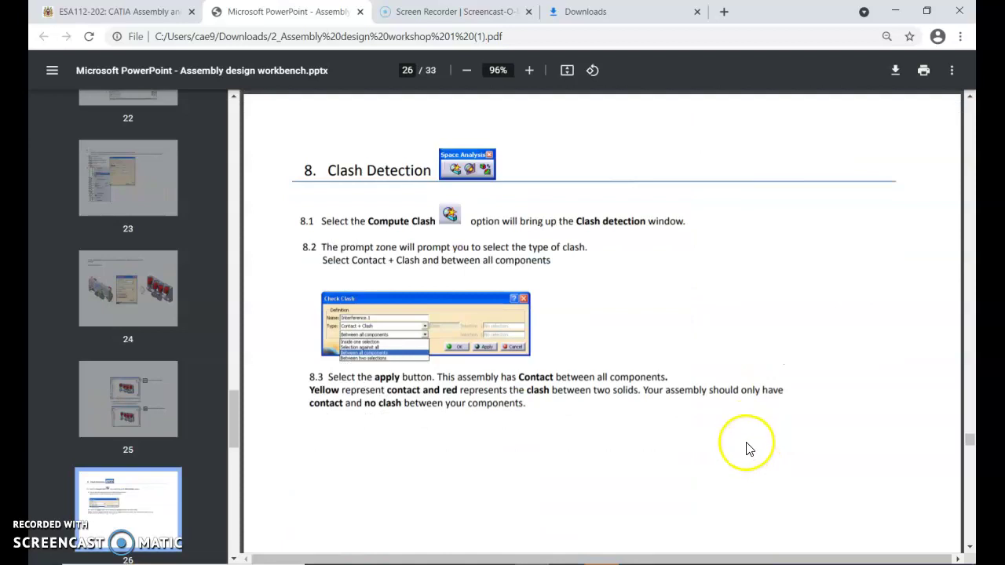
{"action": "scroll", "coordinate": [742, 442], "scroll_direction": "down", "scroll_amount": 1}
{"action": "scroll", "coordinate": [742, 442], "scroll_direction": "up", "scroll_amount": 1}
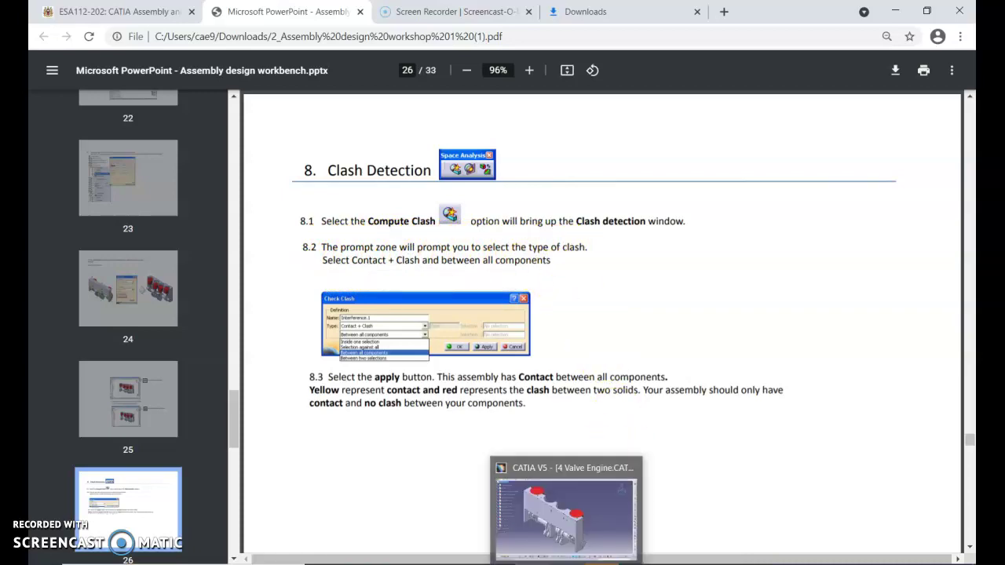
- Back in CATIA, turn on stop-manipulation-at-clash and float the move toolbars
{"action": "left_click", "coordinate": [569, 561]}
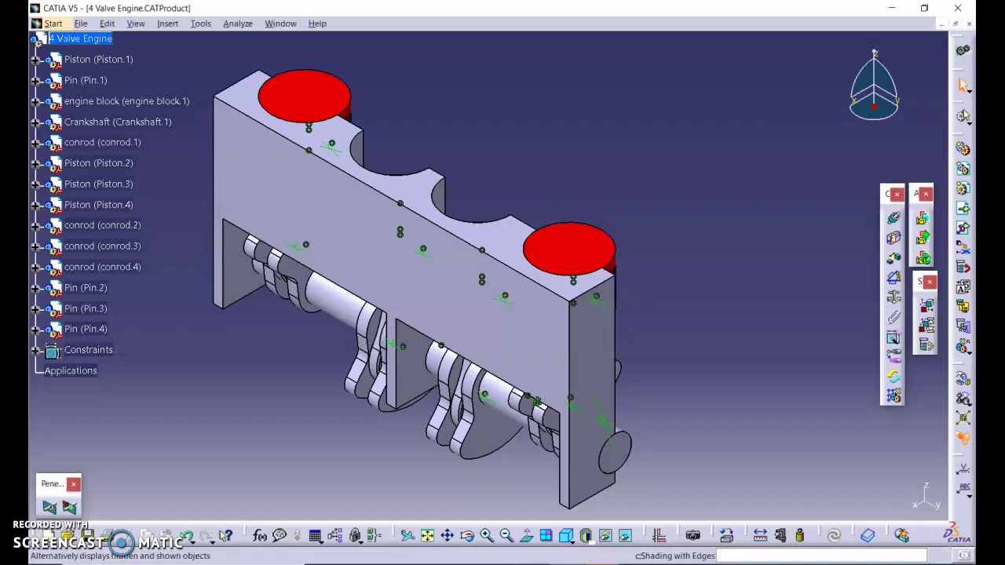
{"action": "left_click", "coordinate": [962, 438]}
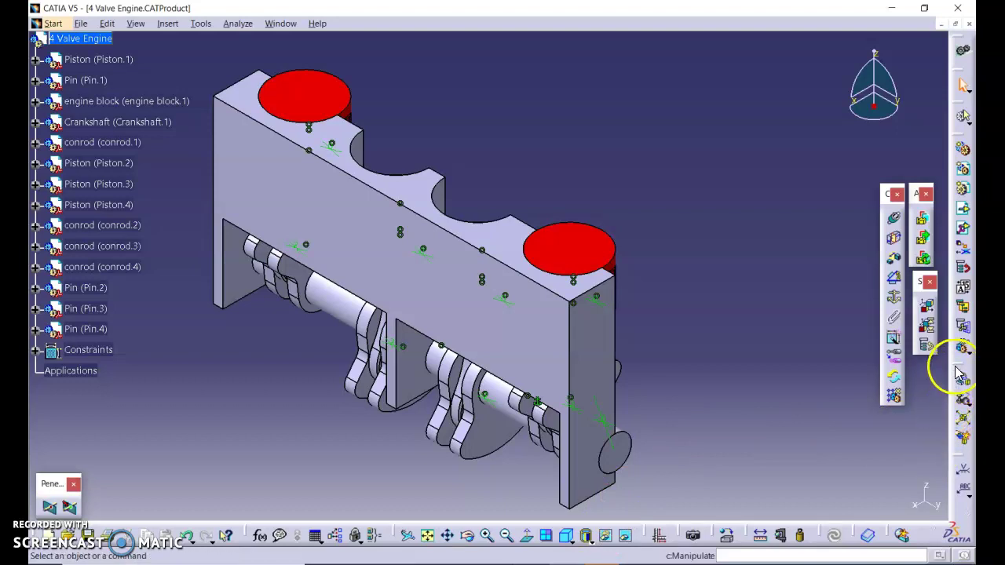
{"action": "left_click_drag", "start_coordinate": [959, 366], "coordinate": [852, 332]}
{"action": "left_click_drag", "start_coordinate": [955, 377], "coordinate": [830, 362]}
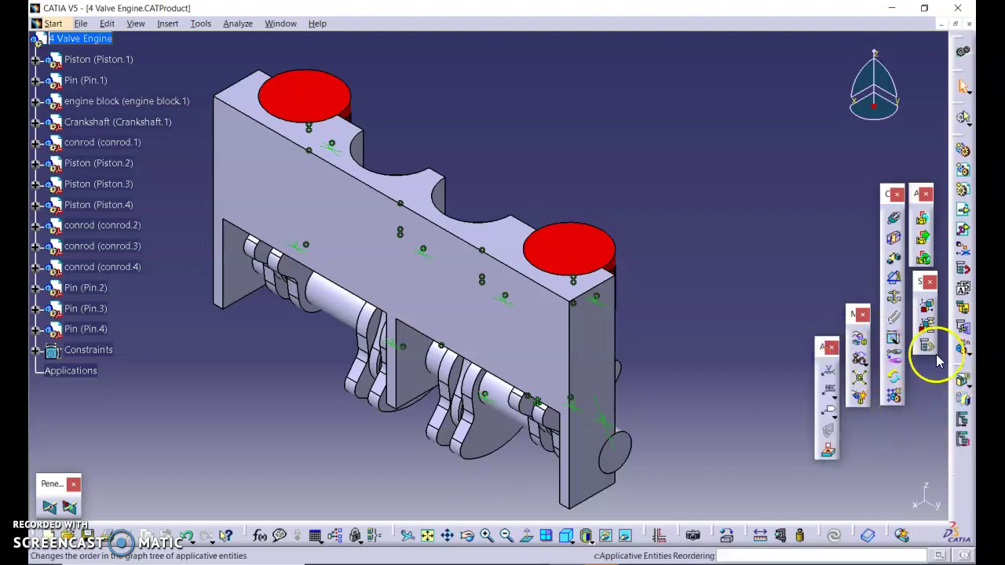
- Open the Analyze menu to reach Compute Clash
{"action": "left_click", "coordinate": [236, 24]}
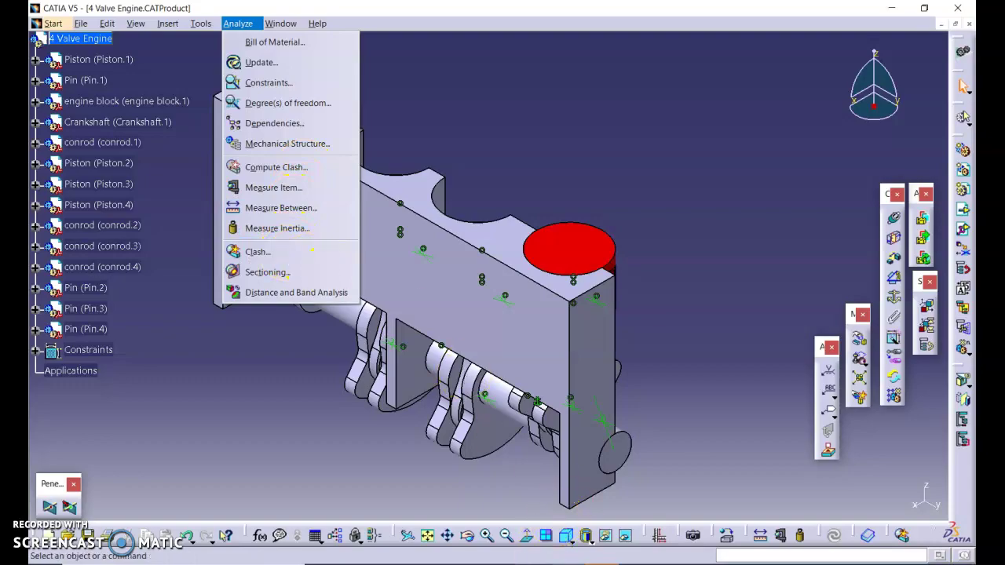
{"action": "left_click", "coordinate": [556, 563]}
{"action": "key", "text": "alt+Tab"}
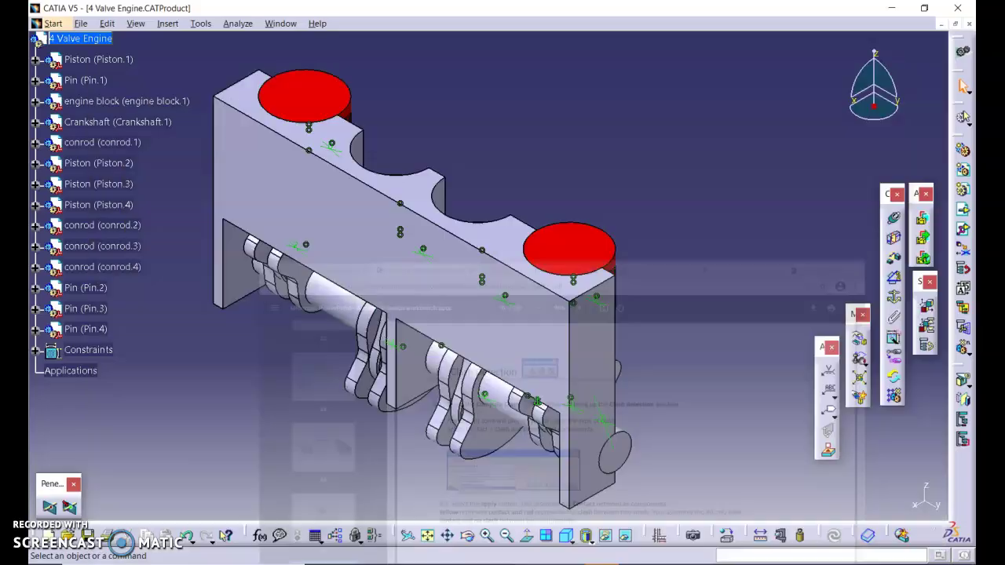
{"action": "left_click", "coordinate": [239, 27]}
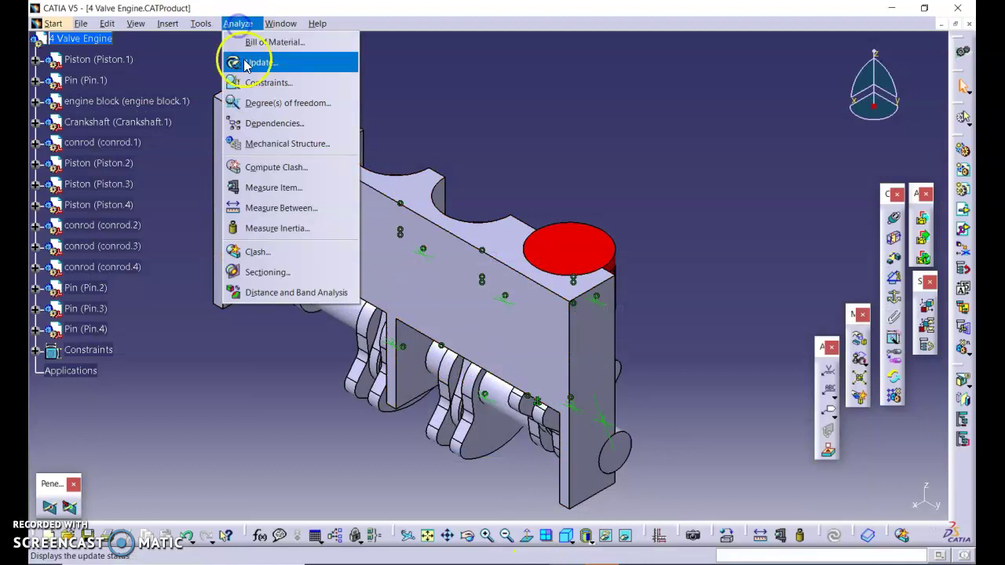
- Run a Compute Clash check on the whole 4 Valve Engine assembly
{"action": "left_click", "coordinate": [262, 171]}
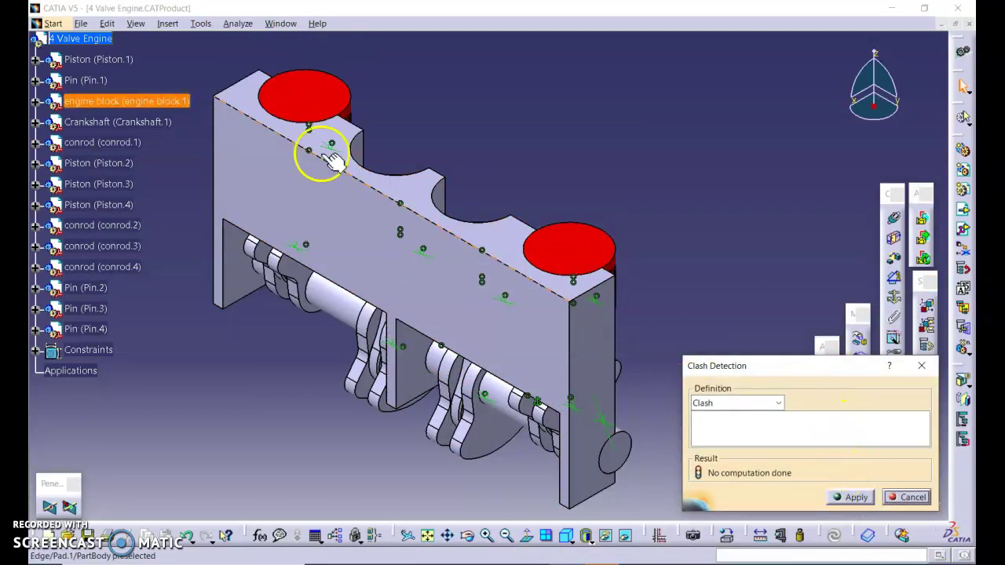
{"action": "left_click", "coordinate": [102, 37]}
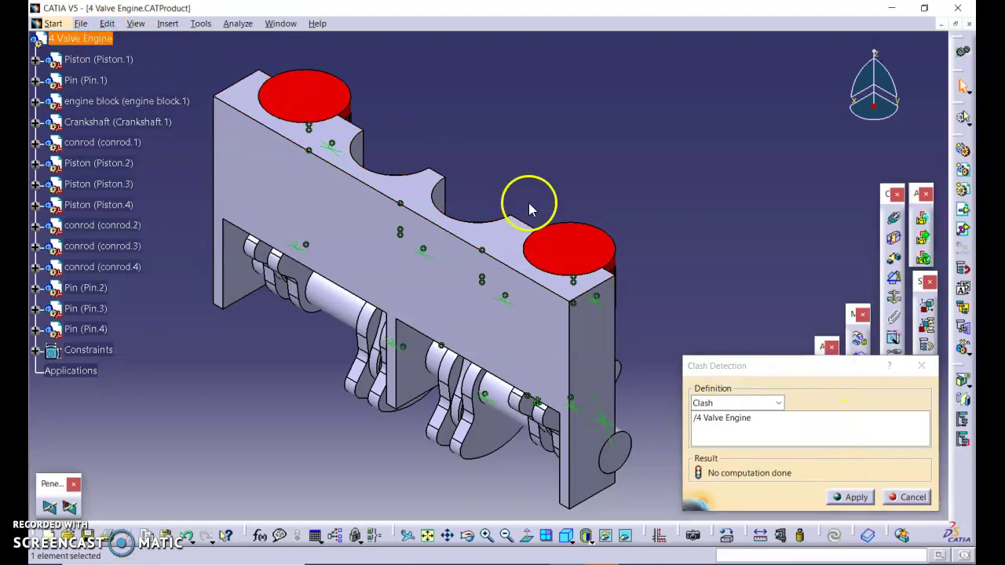
{"action": "left_click", "coordinate": [852, 499]}
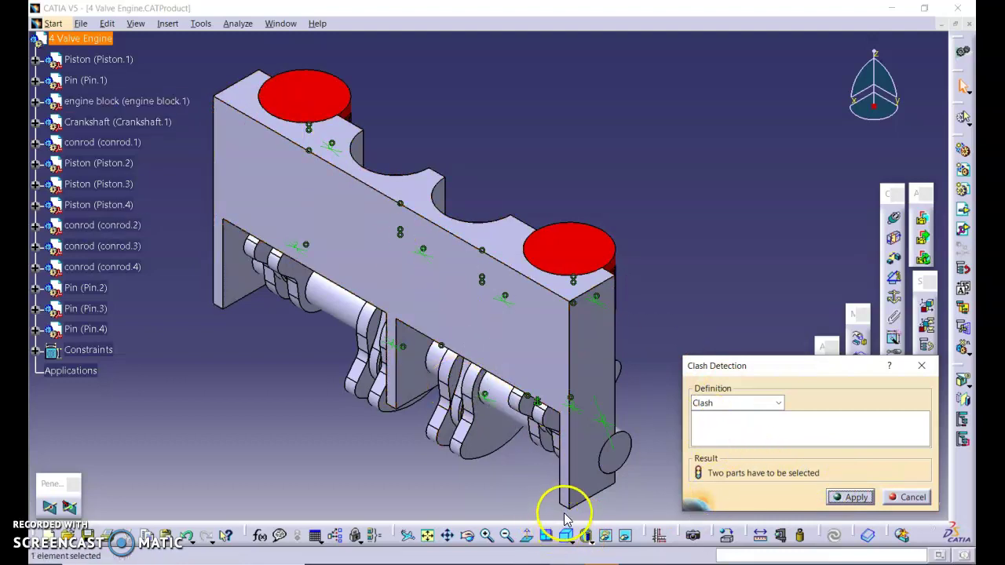
- Check Crankshaft.1 against conrod.1, getting Contact, and pick Piston.2 for the next check
{"action": "left_click_drag", "start_coordinate": [879, 128], "coordinate": [785, 94]}
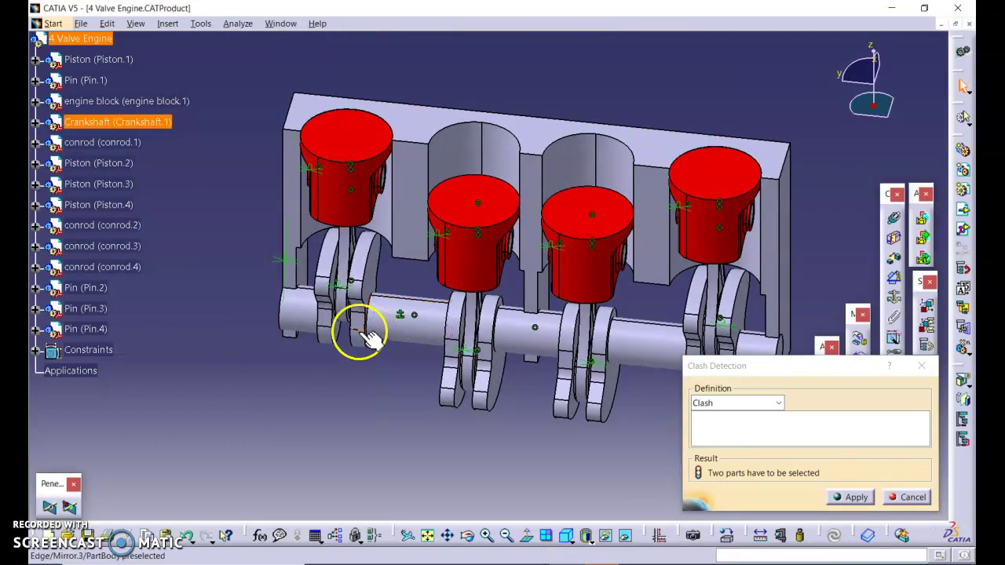
{"action": "left_click", "coordinate": [116, 122]}
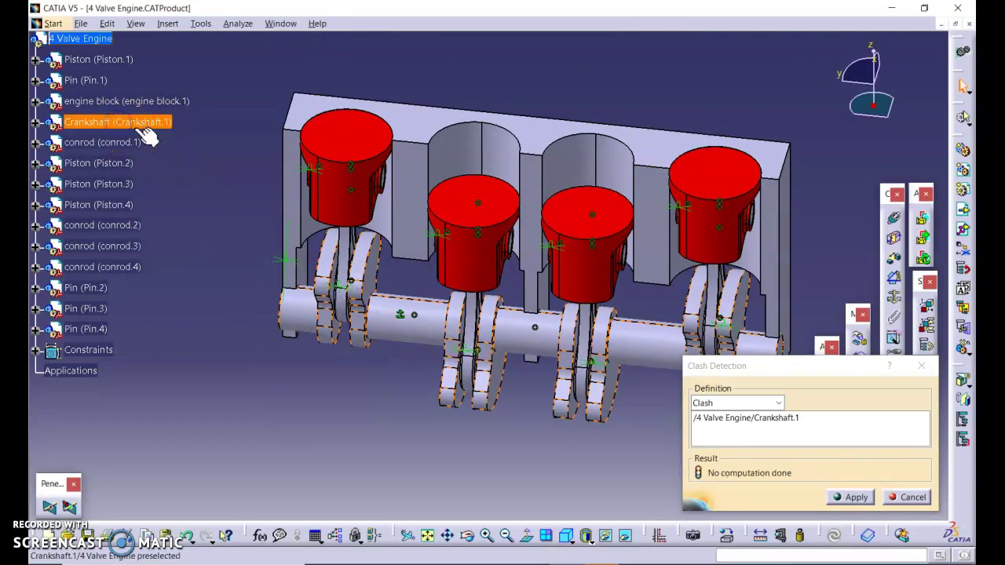
{"action": "left_click", "coordinate": [102, 142]}
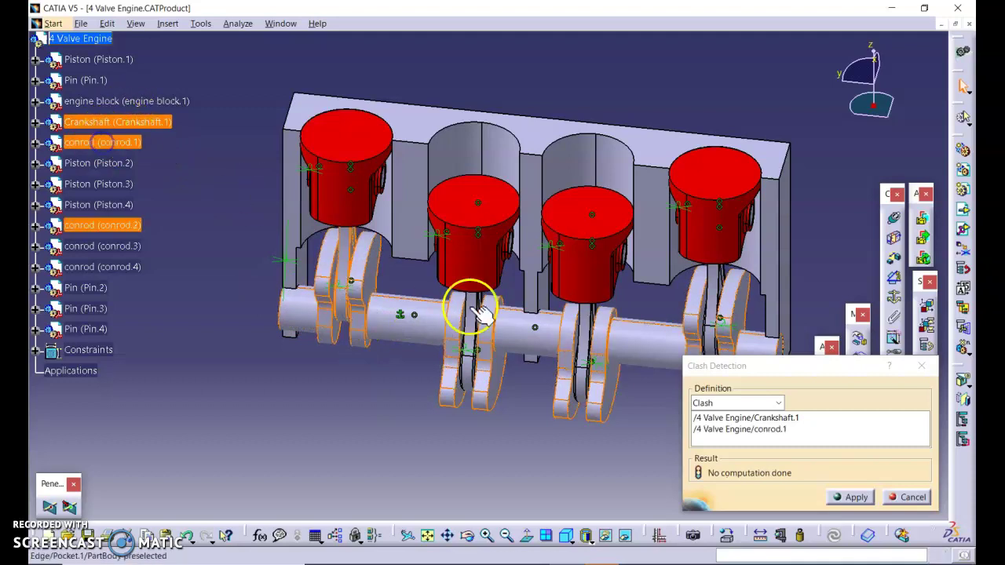
{"action": "left_click", "coordinate": [844, 500]}
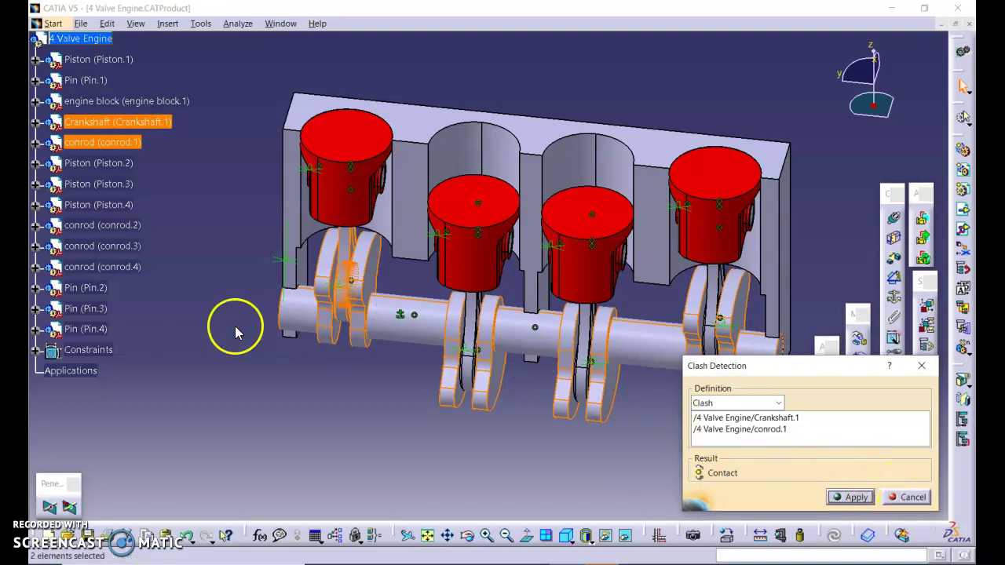
{"action": "left_click", "coordinate": [112, 164]}
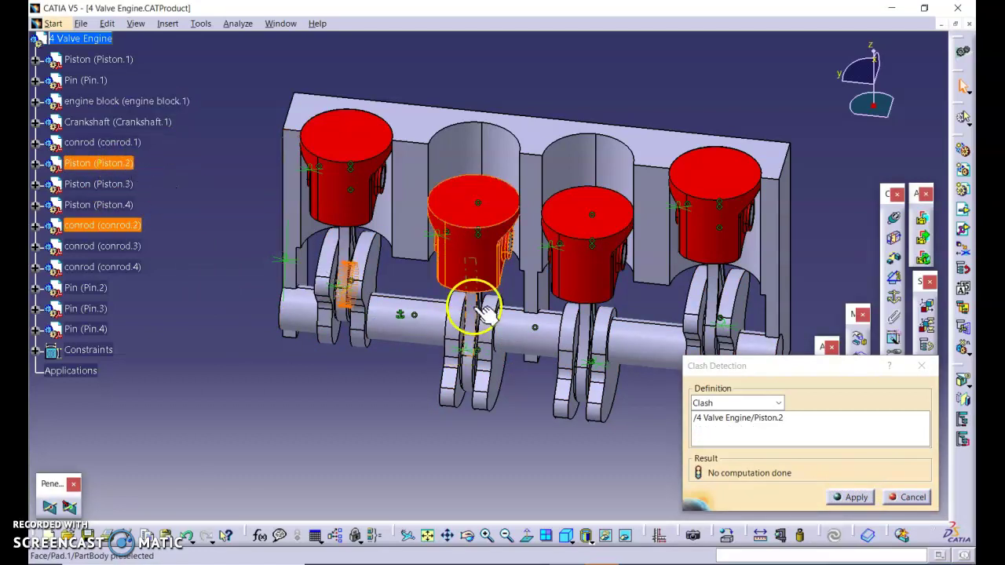
- Check Piston.2 against conrod.2 and Pin.2 against Piston.2 (Contact), then cancel Clash Detection
{"action": "left_click", "coordinate": [124, 224], "text": "ctrl"}
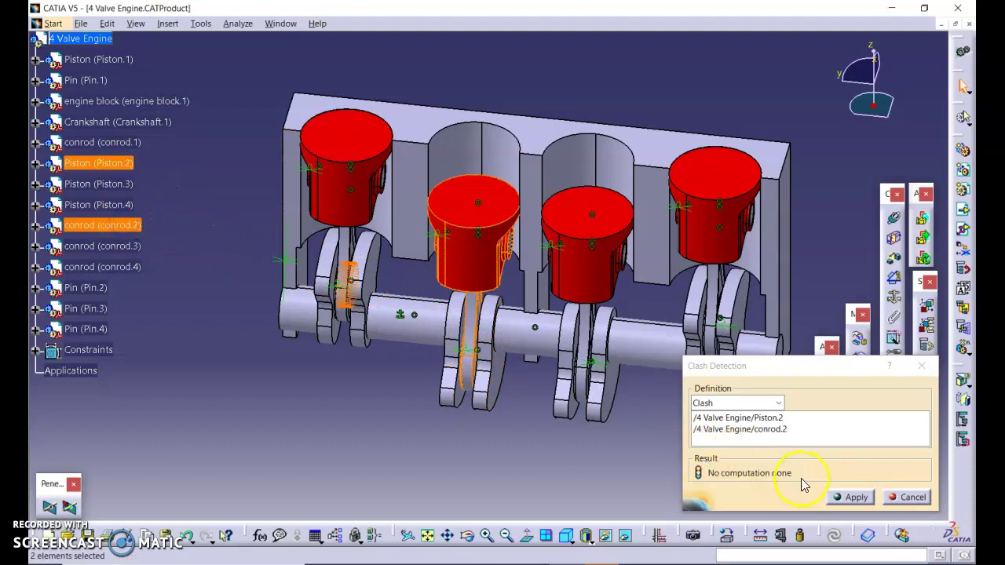
{"action": "left_click", "coordinate": [849, 496]}
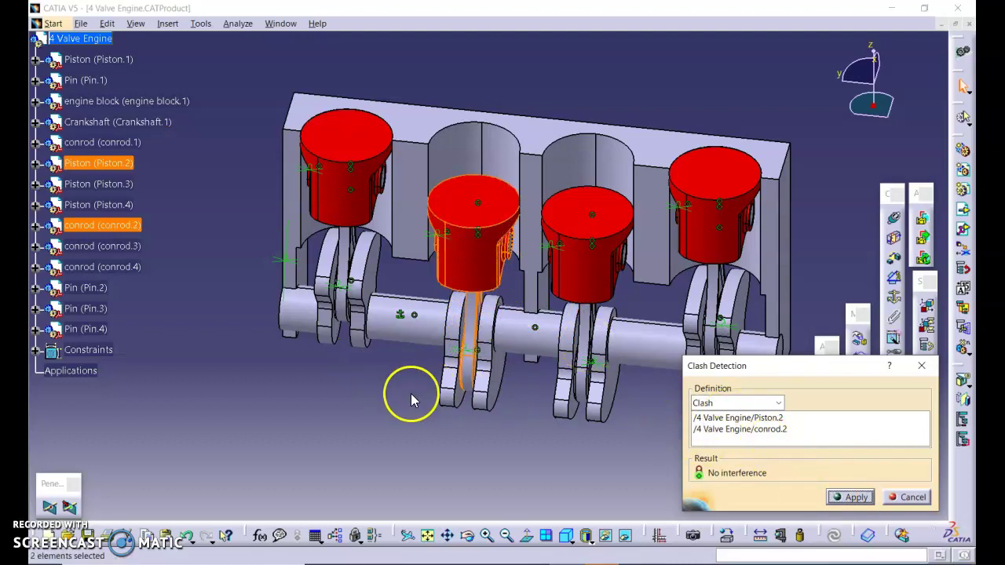
{"action": "left_click", "coordinate": [176, 341]}
{"action": "left_click", "coordinate": [83, 287]}
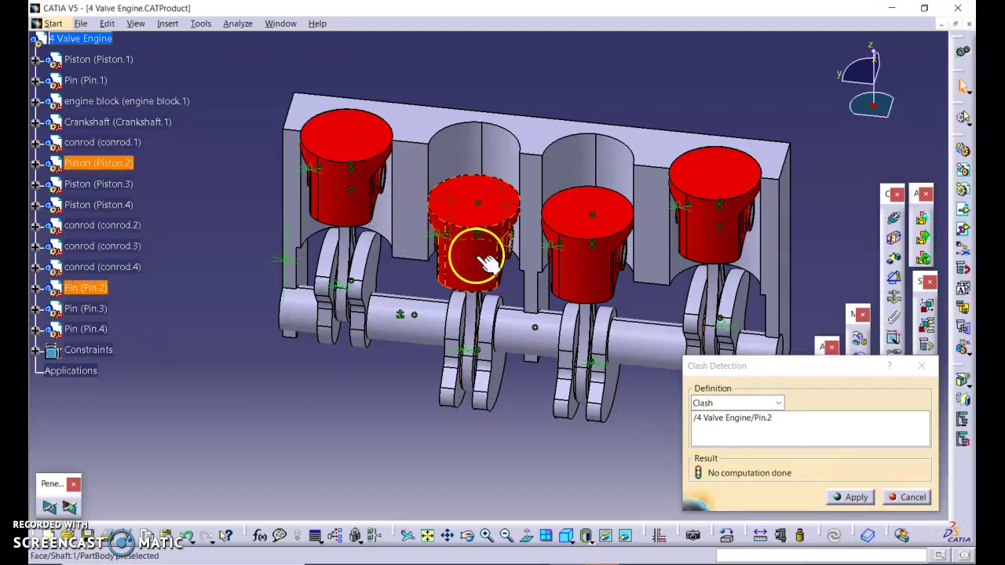
{"action": "left_click", "coordinate": [98, 162], "text": "ctrl"}
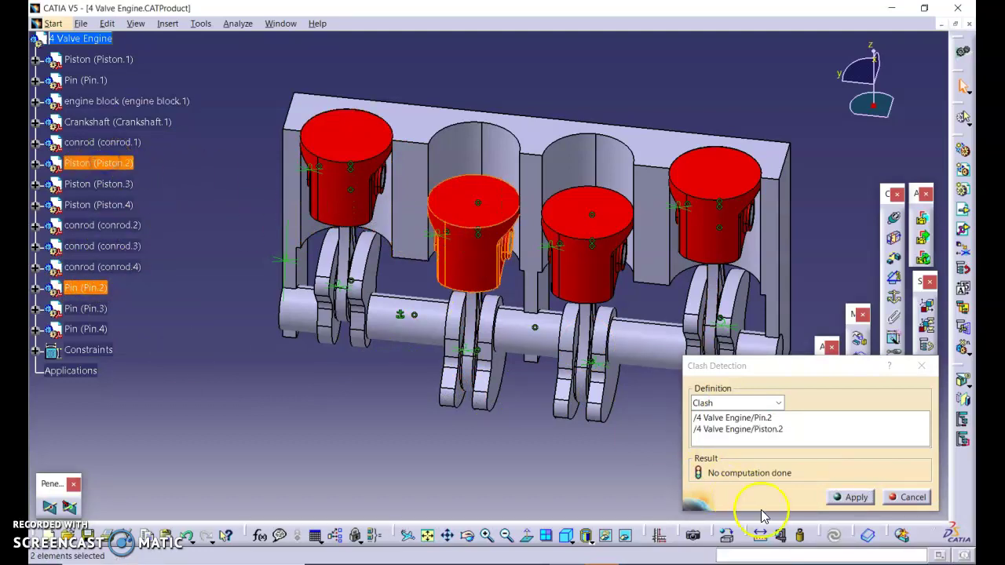
{"action": "left_click", "coordinate": [837, 499]}
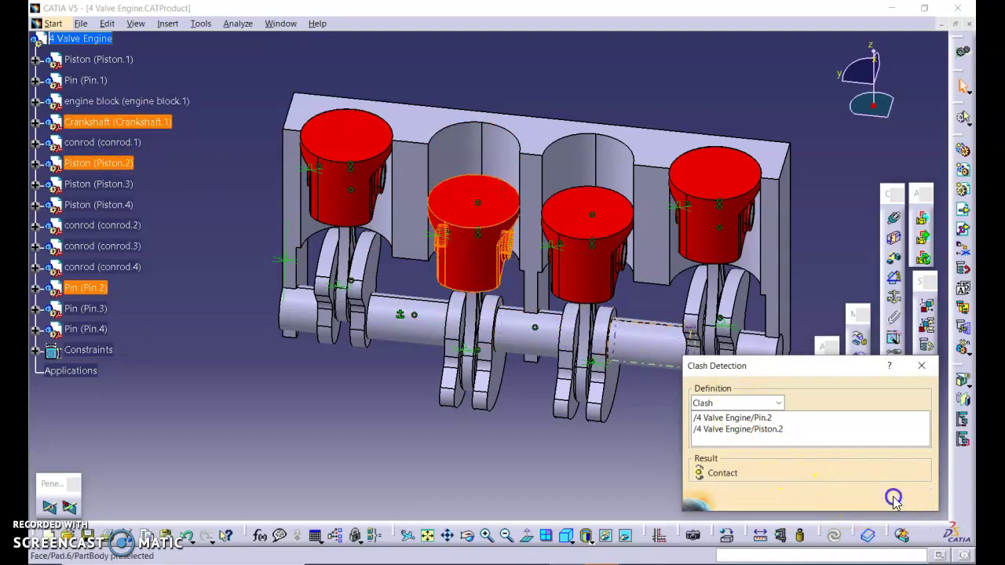
{"action": "left_click", "coordinate": [895, 497]}
{"action": "key", "text": "alt+Tab"}
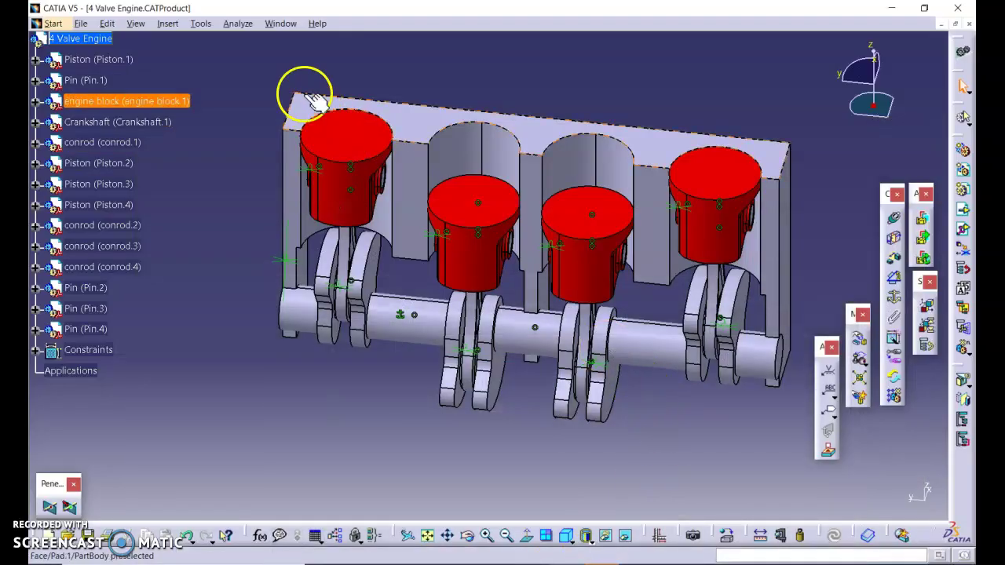
- Run a Contact + Clash check between all components, finding 17 contacts and 0 clashes
{"action": "left_click", "coordinate": [231, 25]}
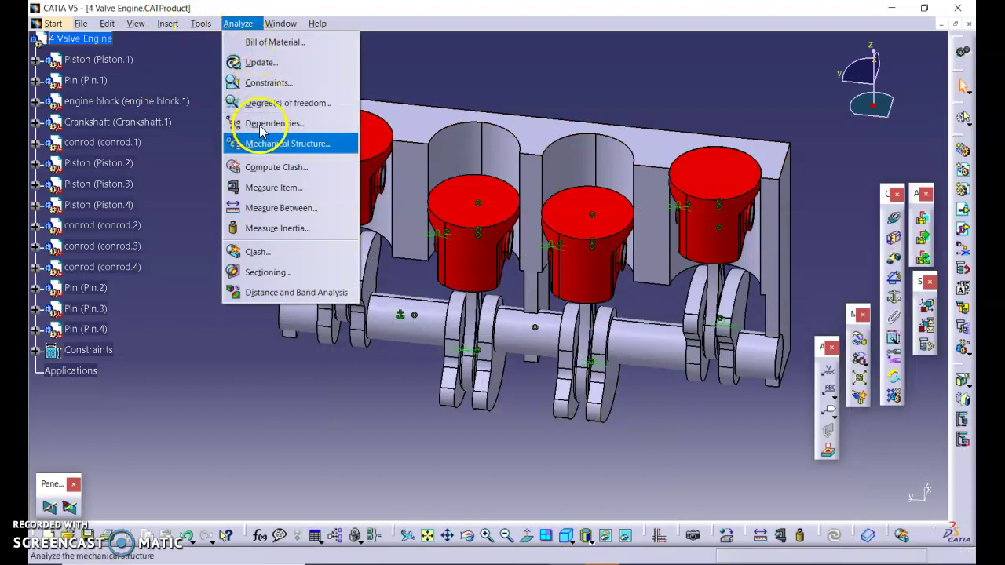
{"action": "left_click", "coordinate": [263, 252]}
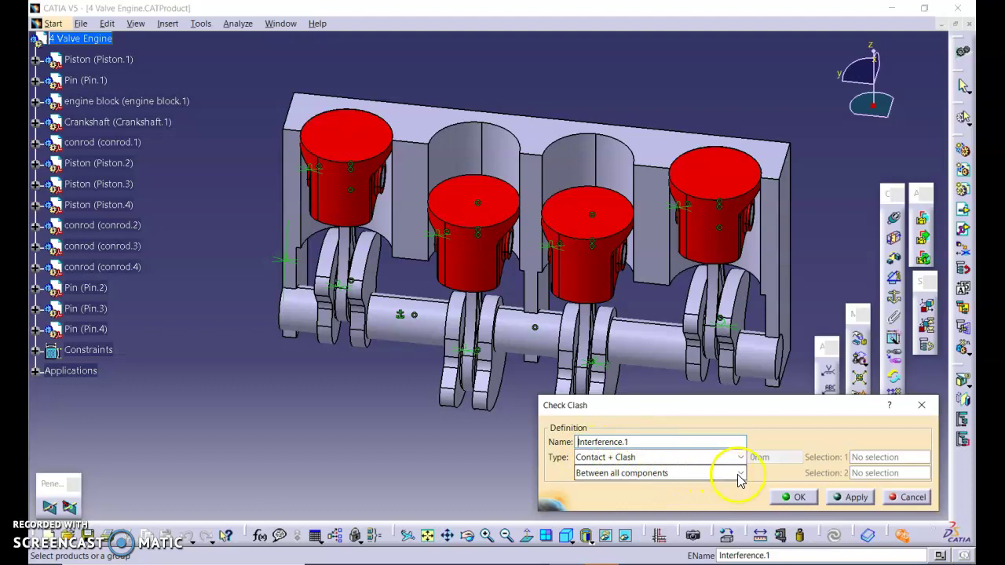
{"action": "left_click", "coordinate": [841, 497]}
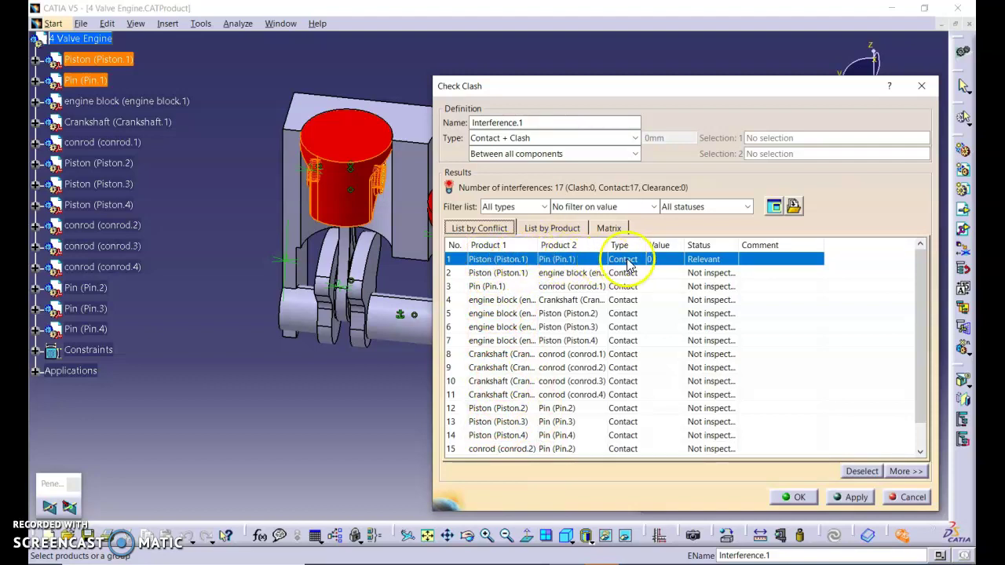
- Preview the Piston.1/engine block contact and review contacts through Crankshaft/conrod.2
{"action": "left_click", "coordinate": [701, 270]}
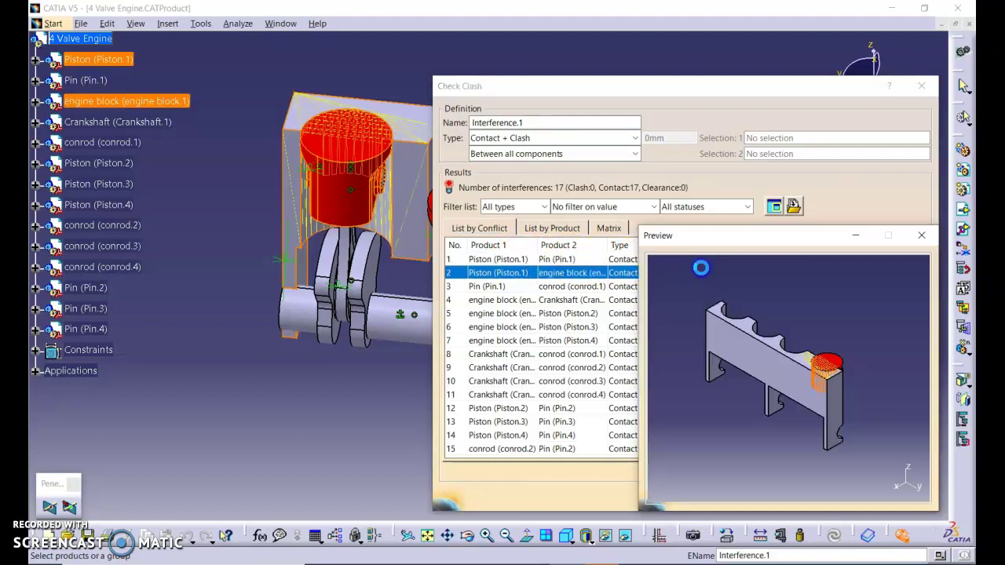
{"action": "left_click_drag", "start_coordinate": [747, 248], "coordinate": [308, 245]}
{"action": "left_click", "coordinate": [714, 286]}
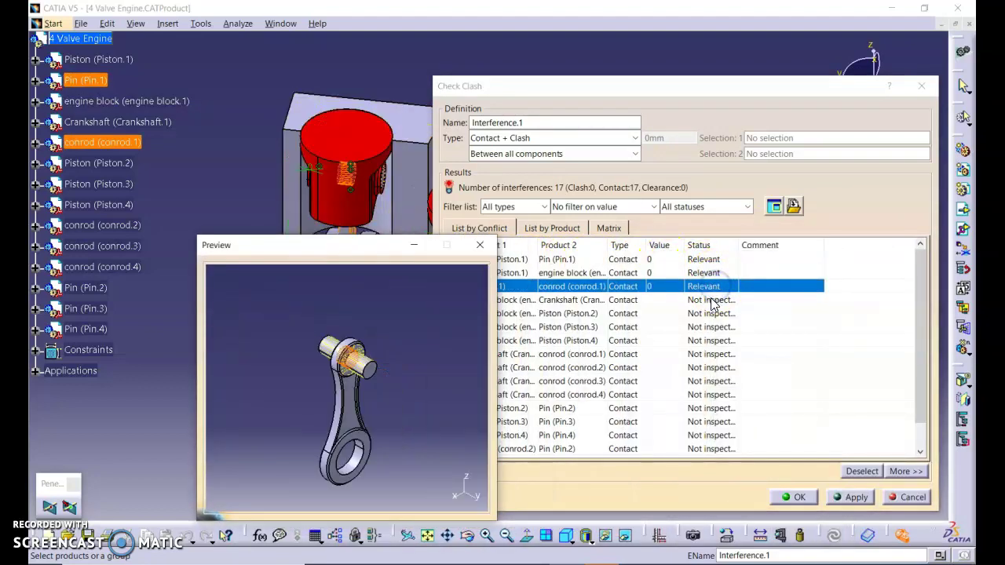
{"action": "left_click", "coordinate": [711, 300]}
{"action": "left_click", "coordinate": [711, 313]}
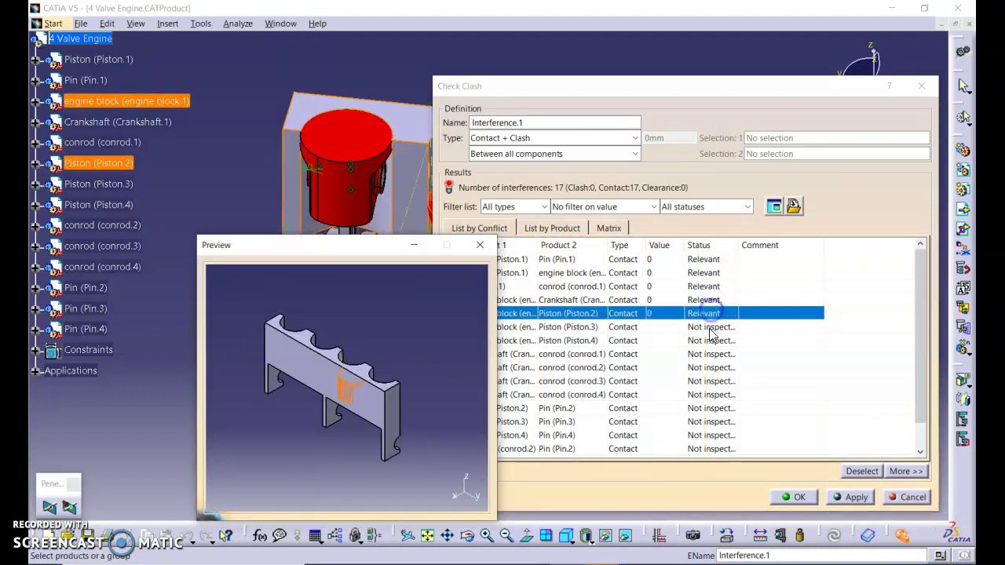
{"action": "left_click", "coordinate": [711, 326]}
{"action": "left_click", "coordinate": [709, 340]}
{"action": "left_click", "coordinate": [710, 354]}
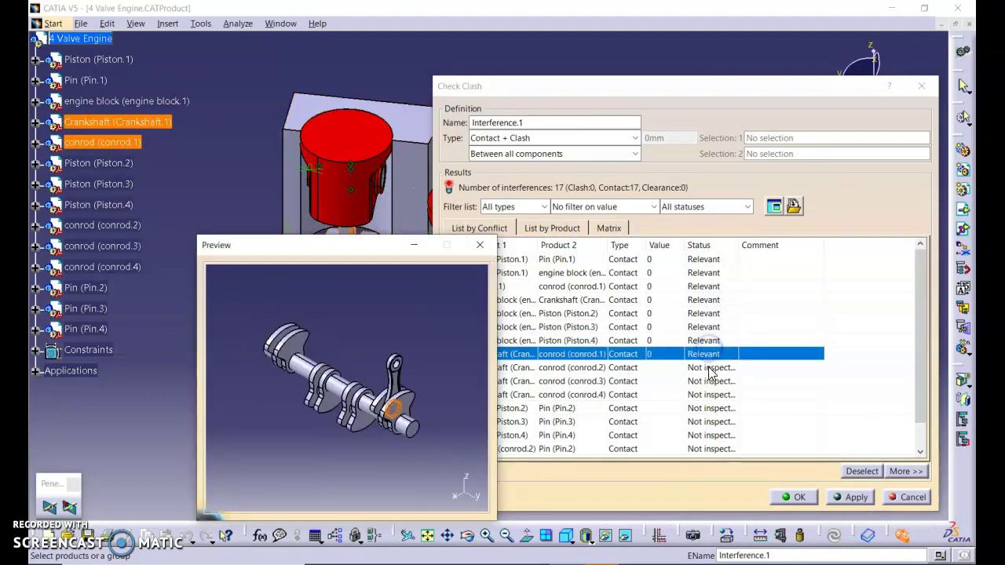
{"action": "left_click", "coordinate": [709, 367]}
- Review the remaining contacts through conrod.4/Pin.4 and close the clash preview
{"action": "left_click", "coordinate": [709, 380]}
{"action": "left_click", "coordinate": [709, 393]}
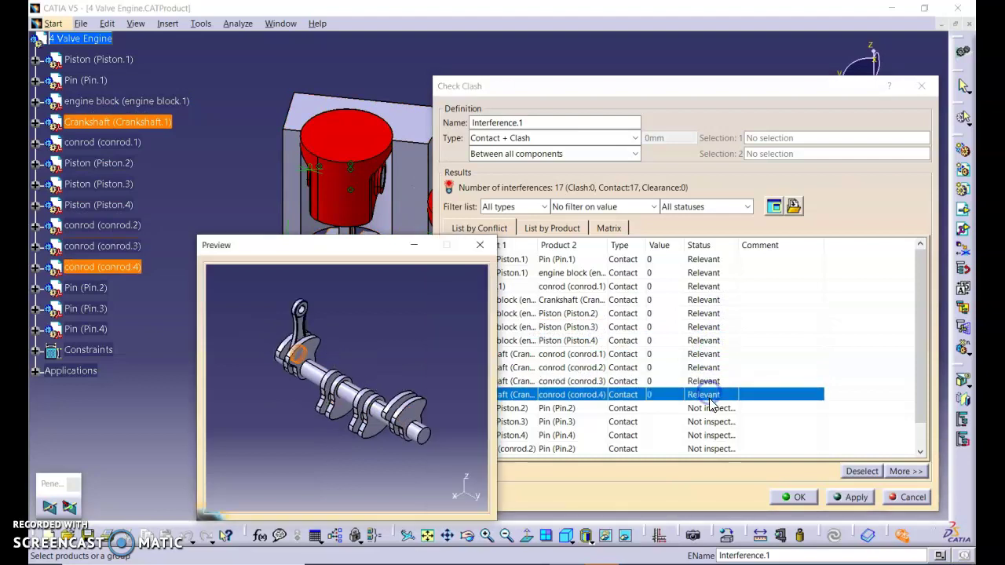
{"action": "left_click", "coordinate": [709, 408]}
{"action": "left_click", "coordinate": [709, 421]}
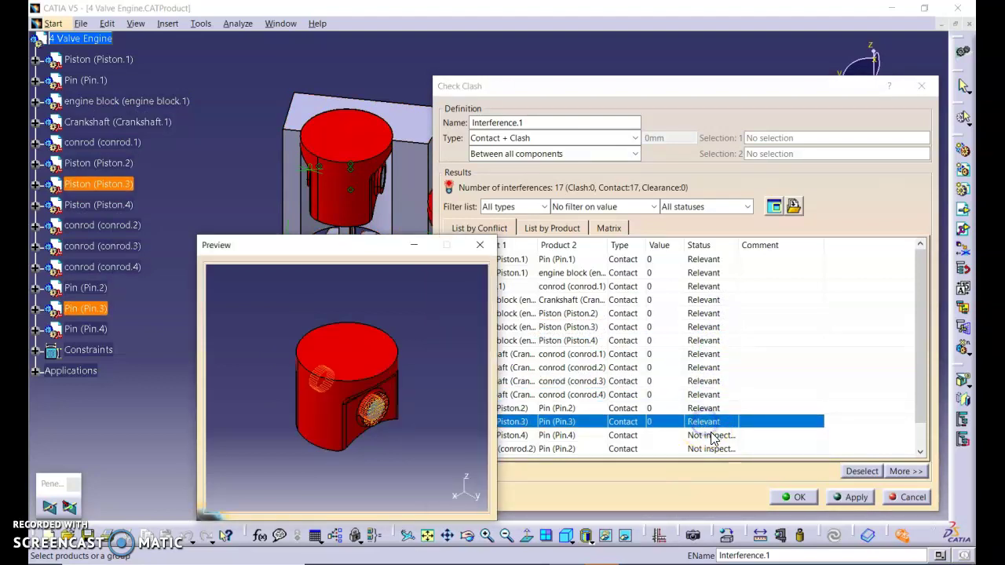
{"action": "left_click", "coordinate": [710, 435]}
{"action": "left_click", "coordinate": [711, 448]}
{"action": "scroll", "coordinate": [715, 436], "scroll_direction": "down", "scroll_amount": 1}
{"action": "left_click", "coordinate": [710, 435]}
{"action": "left_click", "coordinate": [703, 449]}
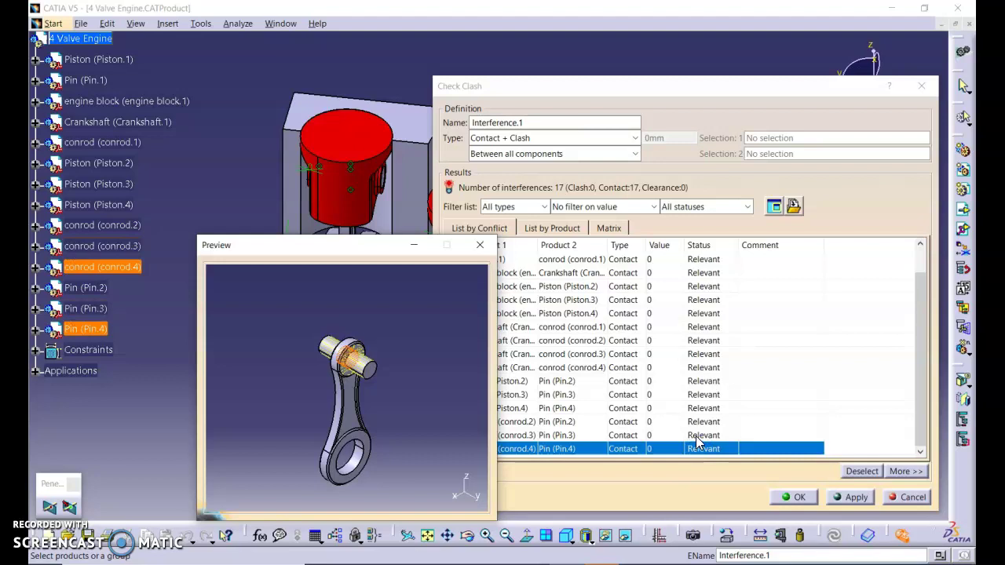
{"action": "left_click", "coordinate": [479, 244]}
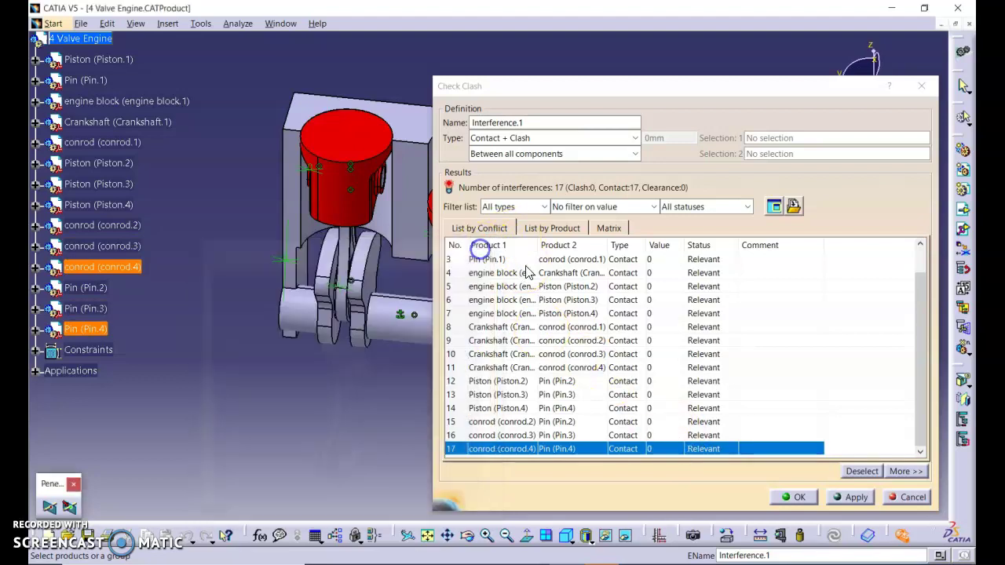
- Read the clash-publishing pages 27–28 in the PDF, then try publishing the Check Clash results
{"action": "key", "text": "alt+Tab"}
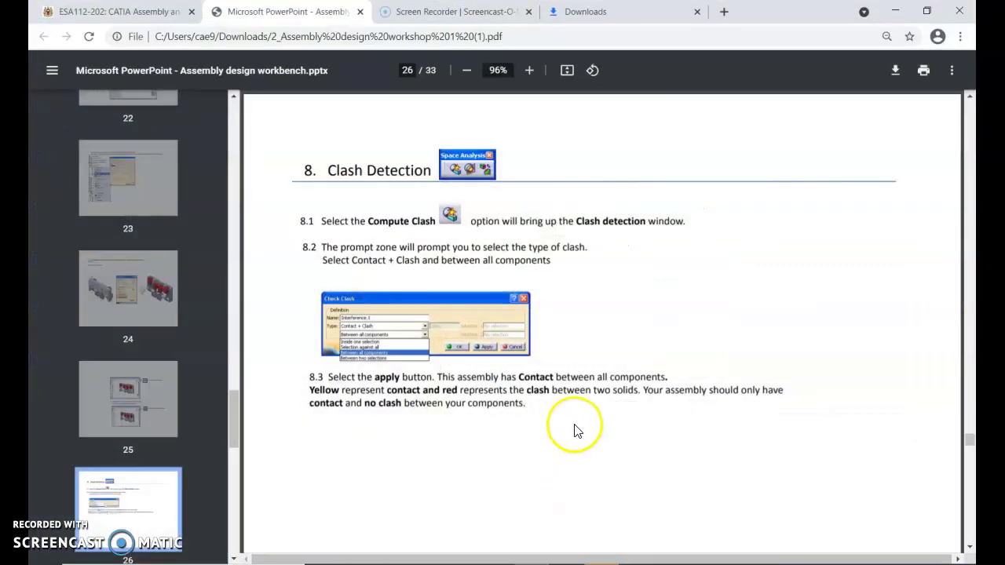
{"action": "scroll", "coordinate": [571, 429], "scroll_direction": "down", "scroll_amount": 3}
{"action": "scroll", "coordinate": [571, 430], "scroll_direction": "down", "scroll_amount": 5}
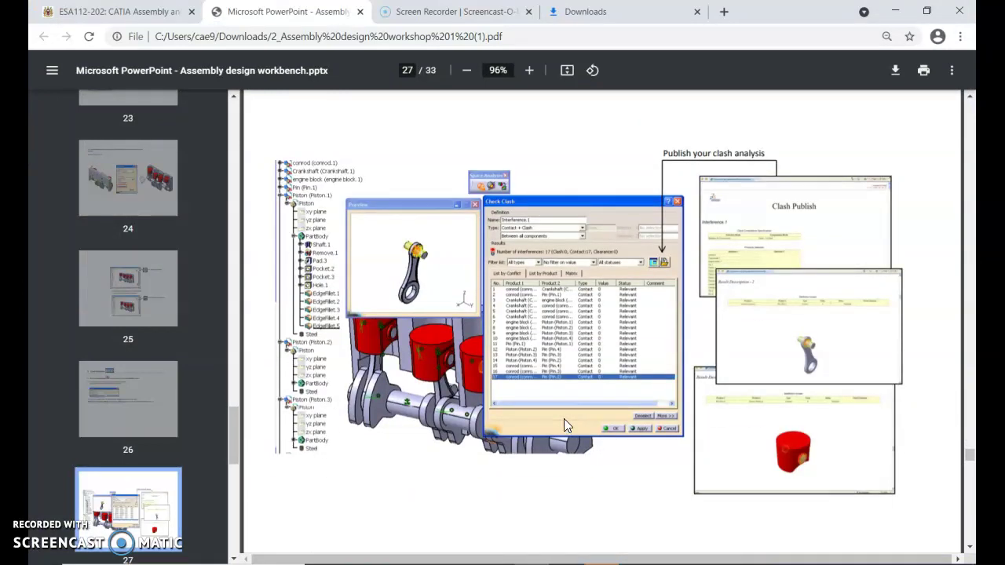
{"action": "left_click", "coordinate": [613, 311]}
{"action": "scroll", "coordinate": [662, 263], "scroll_direction": "down", "scroll_amount": 5}
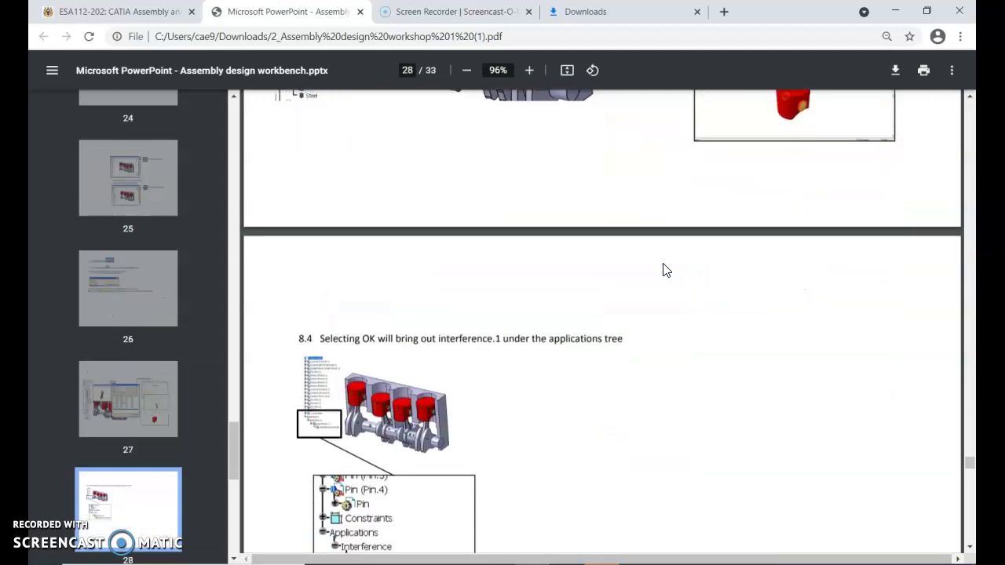
{"action": "scroll", "coordinate": [662, 264], "scroll_direction": "up", "scroll_amount": 5}
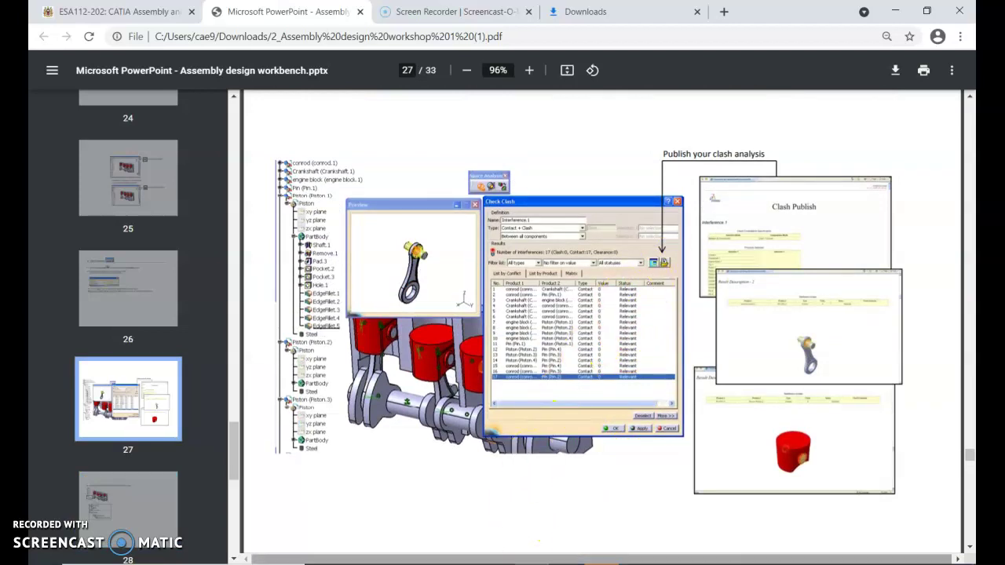
{"action": "key", "text": "alt+Tab"}
{"action": "left_click", "coordinate": [793, 205]}
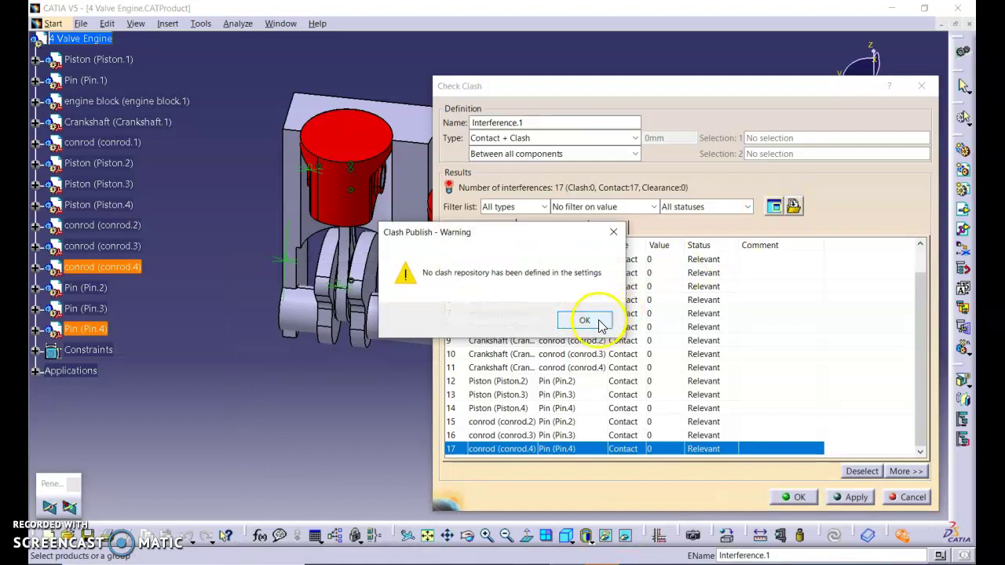
- Acknowledge the missing clash repository warning and cancel the first report save
{"action": "left_click", "coordinate": [592, 320]}
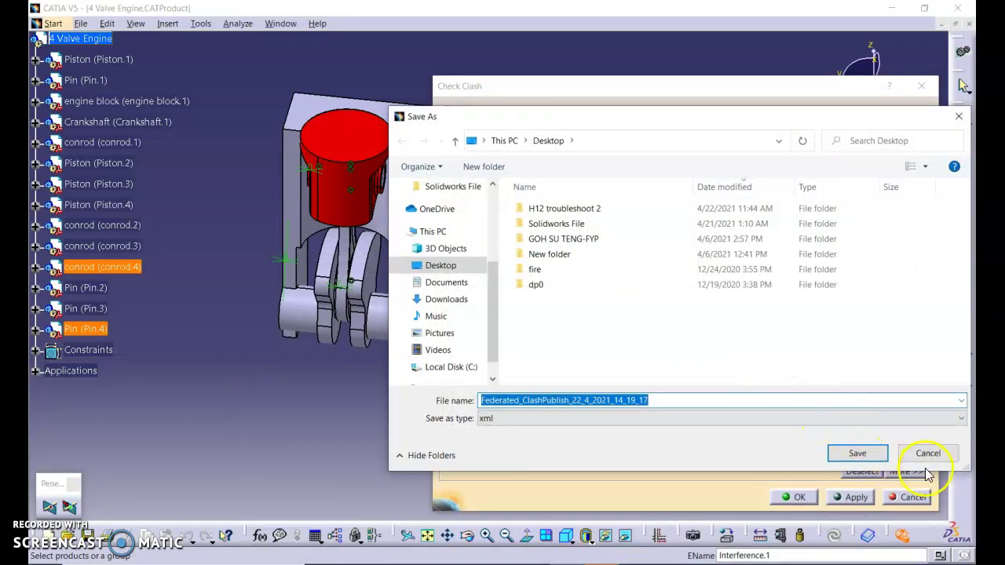
{"action": "left_click", "coordinate": [928, 453]}
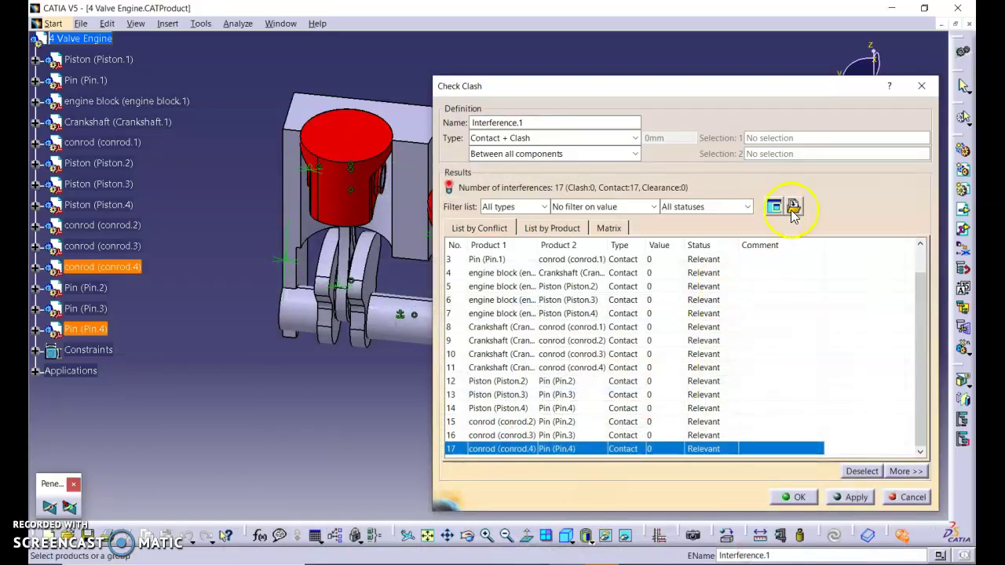
{"action": "left_click_drag", "start_coordinate": [919, 285], "coordinate": [919, 256]}
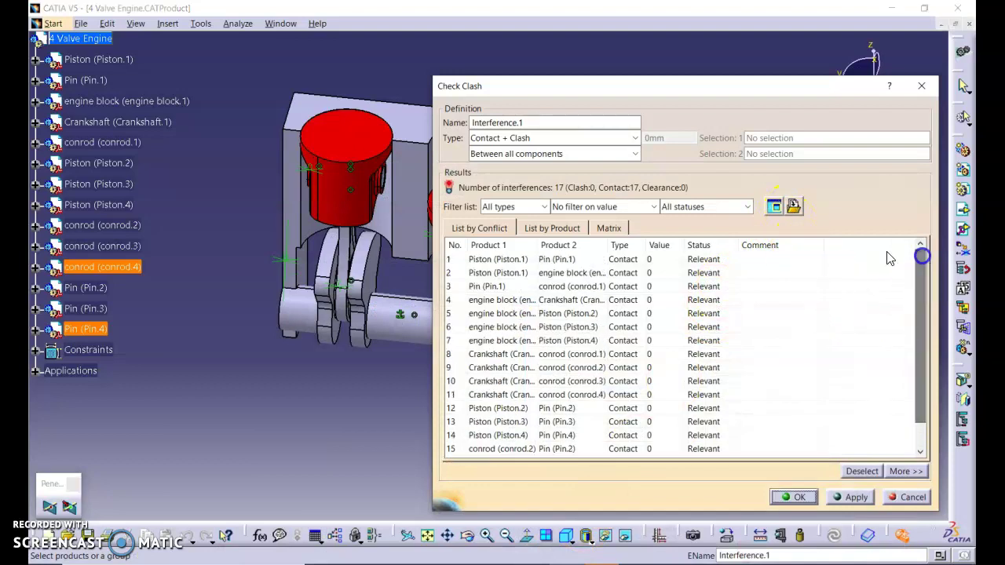
- Publish the clash results again as an xml report saved to the Desktop
{"action": "left_click", "coordinate": [793, 206]}
{"action": "left_click", "coordinate": [584, 320]}
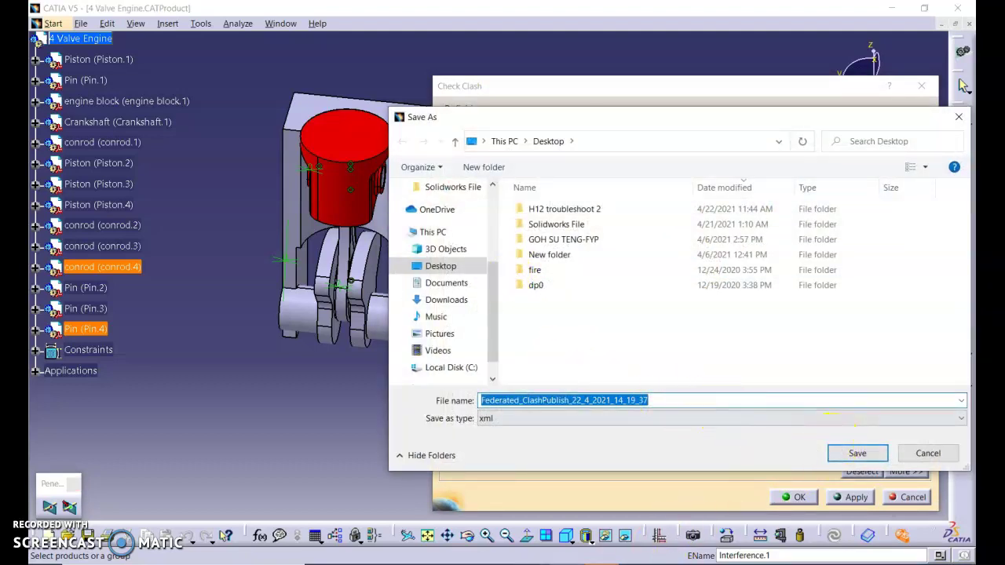
{"action": "key", "text": "alt+Tab"}
{"action": "key", "text": "alt+Tab"}
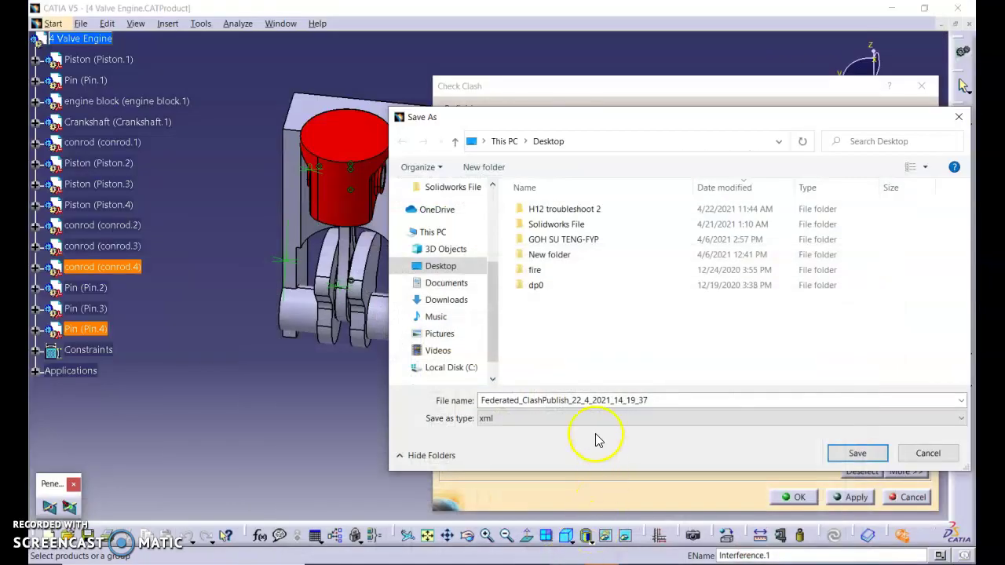
{"action": "left_click", "coordinate": [592, 418]}
{"action": "left_click", "coordinate": [592, 421]}
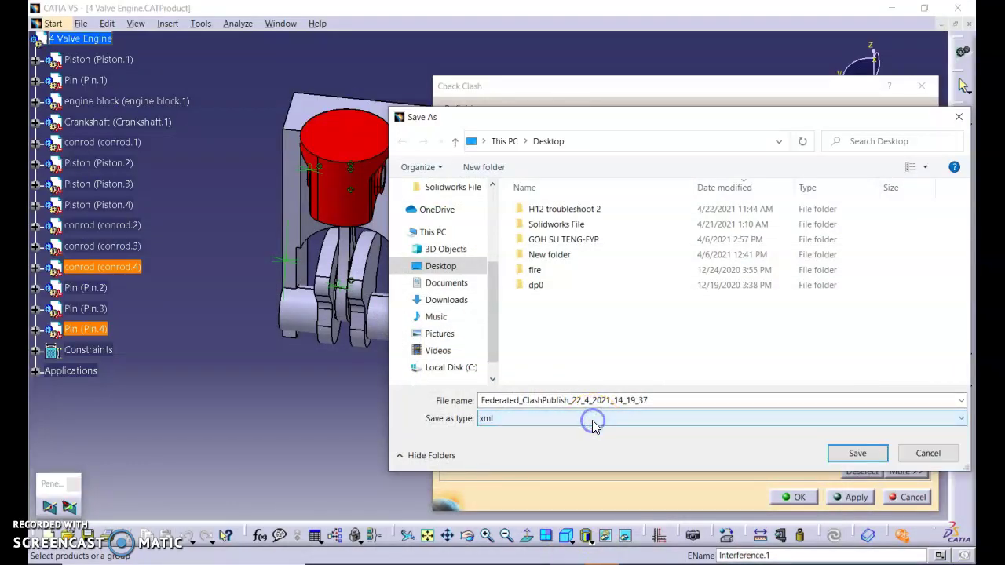
{"action": "left_click", "coordinate": [850, 453]}
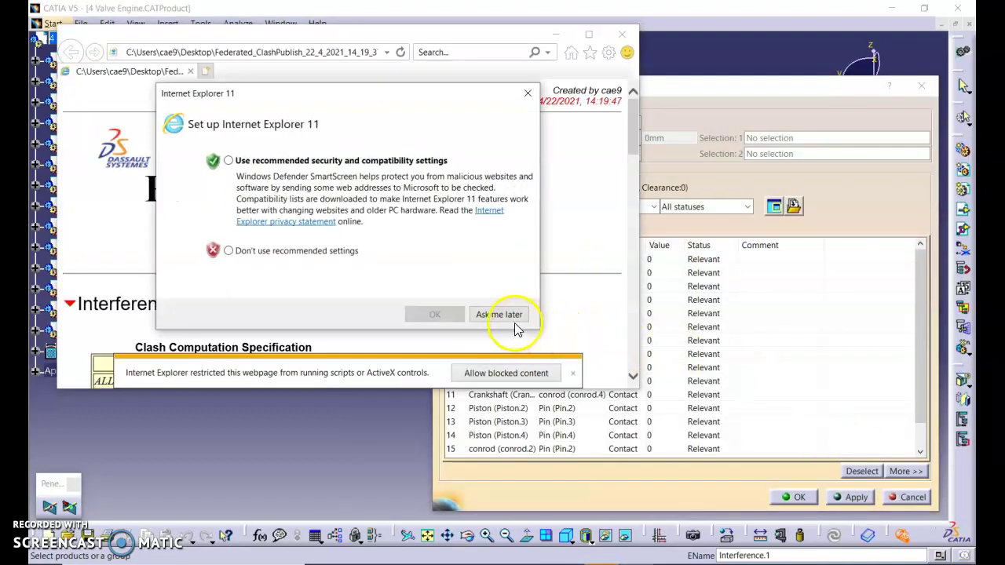
- Dismiss the IE setup prompt, maximize the report window and allow its blocked content
{"action": "left_click", "coordinate": [527, 93]}
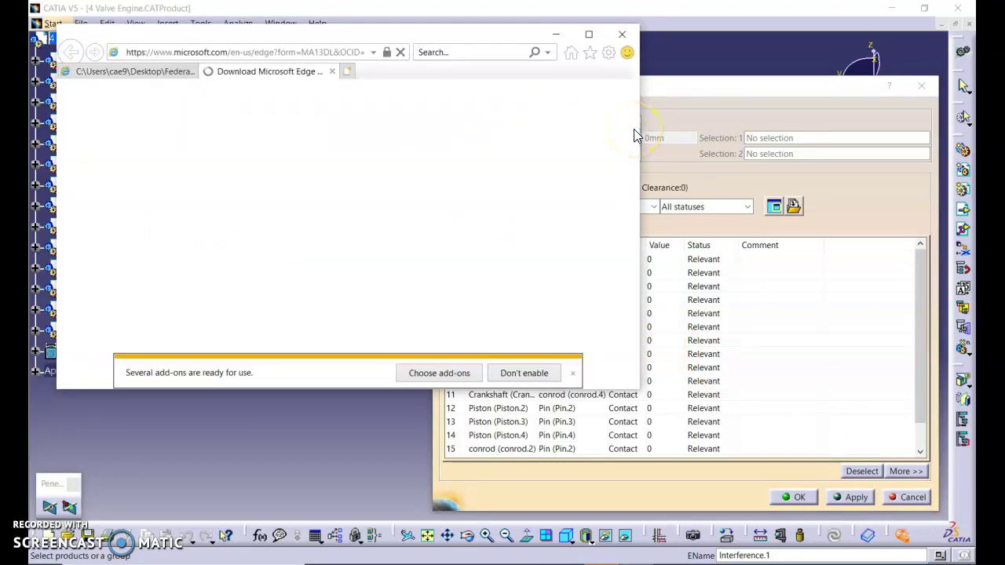
{"action": "left_click", "coordinate": [160, 72]}
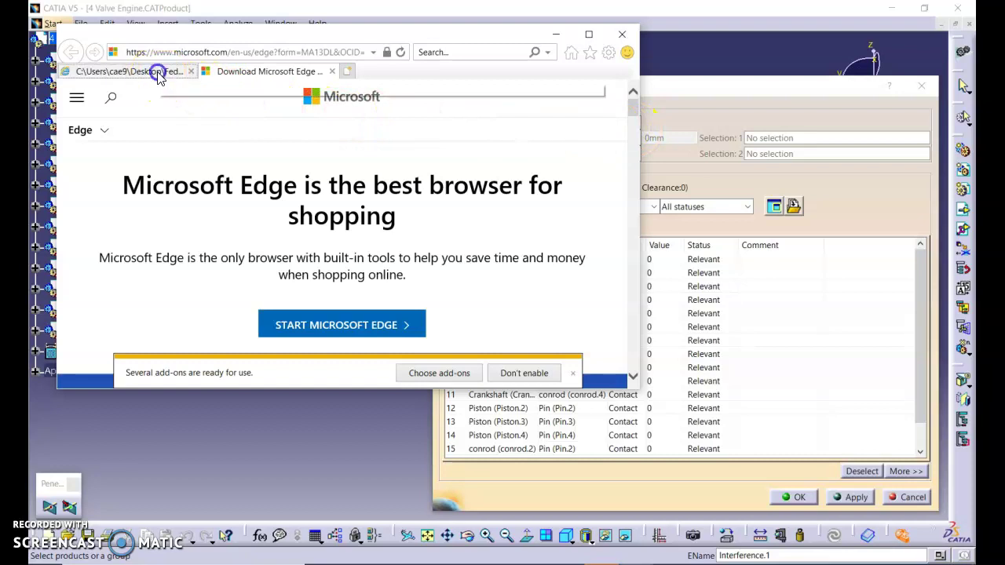
{"action": "left_click", "coordinate": [587, 35]}
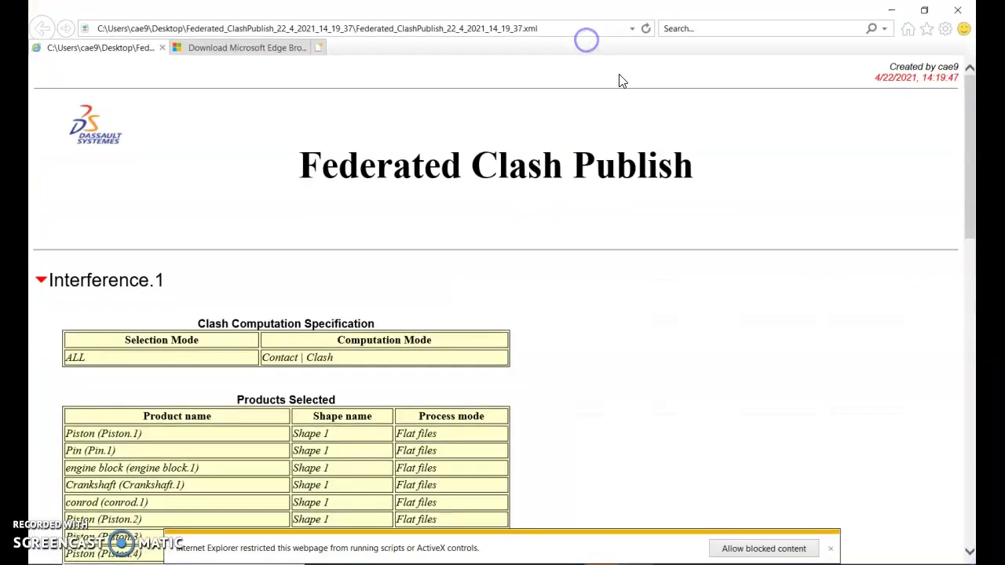
{"action": "left_click", "coordinate": [755, 554]}
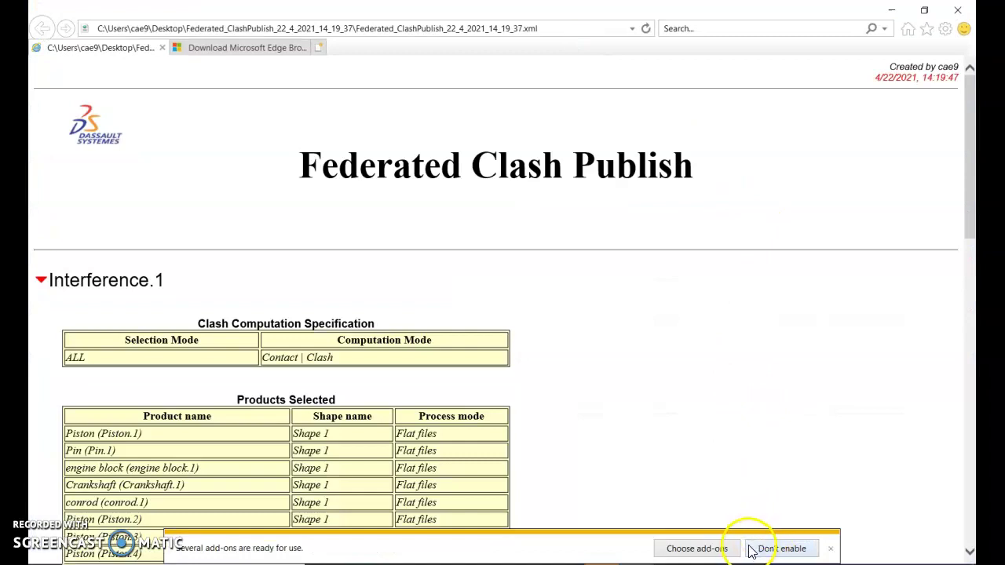
{"action": "left_click", "coordinate": [832, 550]}
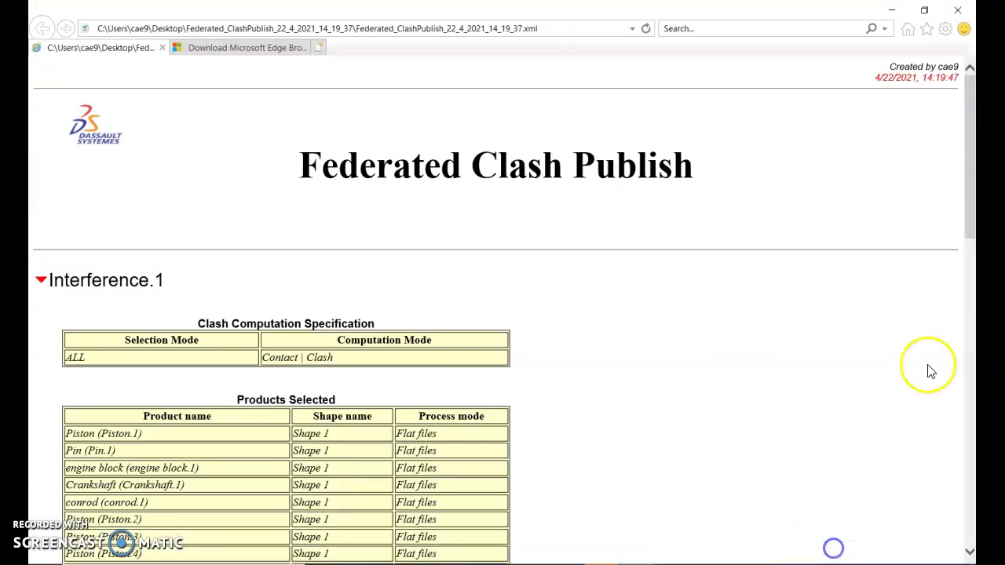
{"action": "left_click_drag", "start_coordinate": [969, 206], "coordinate": [965, 381]}
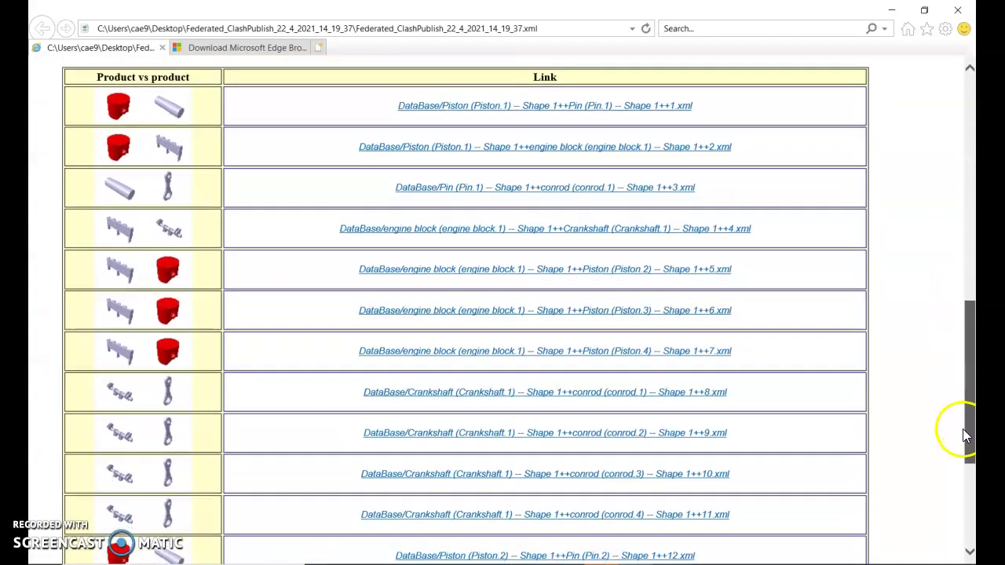
{"action": "scroll", "coordinate": [964, 449], "scroll_direction": "down", "scroll_amount": 1}
{"action": "scroll", "coordinate": [829, 358], "scroll_direction": "up", "scroll_amount": 3}
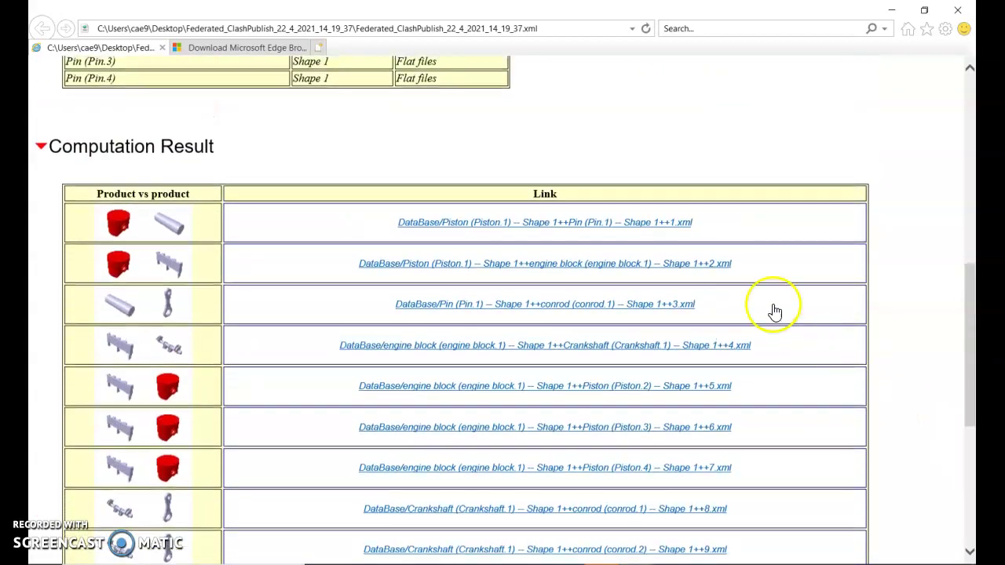
- View the first interference's conflict details, close all browser tabs, and accept the clash analysis
{"action": "left_click", "coordinate": [645, 224]}
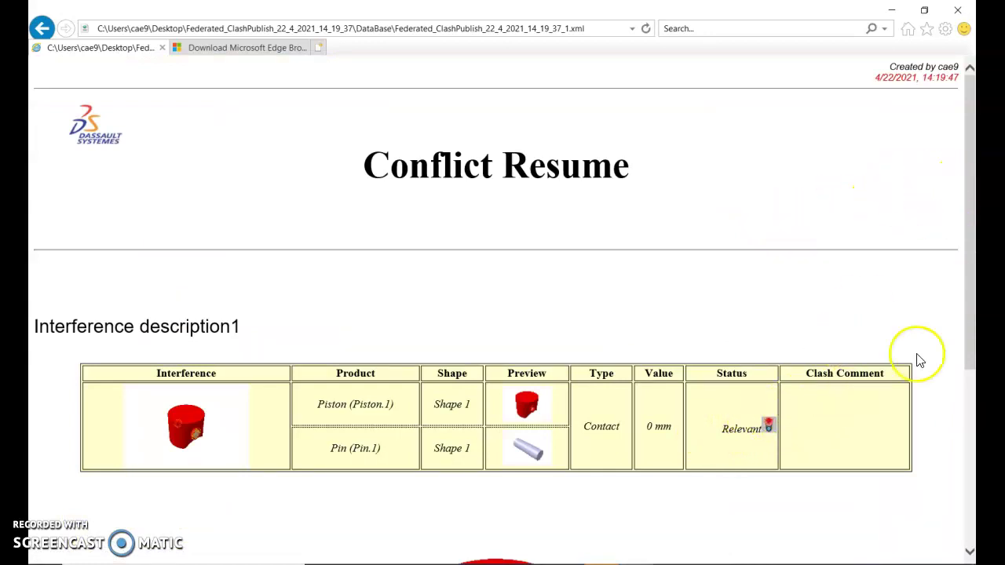
{"action": "mouse_move", "coordinate": [970, 314]}
{"action": "left_mouse_down"}
{"action": "mouse_move", "coordinate": [970, 469]}
{"action": "mouse_move", "coordinate": [969, 299]}
{"action": "left_mouse_up"}
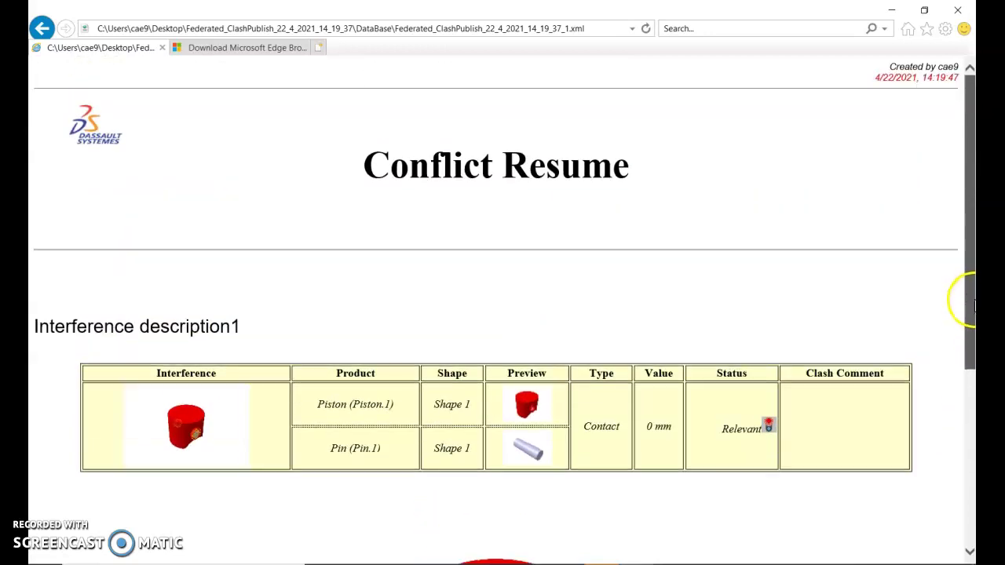
{"action": "left_click", "coordinate": [958, 8]}
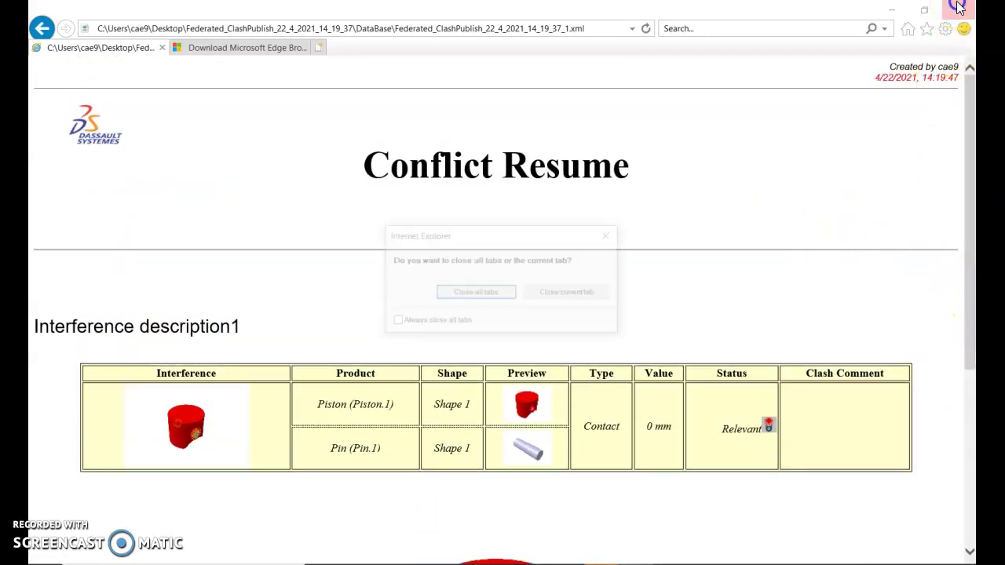
{"action": "left_click", "coordinate": [466, 295]}
{"action": "left_click", "coordinate": [805, 498]}
- Scroll the tutorial PDF to page 28 on Interference.1 under the Applications tree
{"action": "key", "text": "alt+Tab"}
{"action": "scroll", "coordinate": [569, 502], "scroll_direction": "down", "scroll_amount": 10}
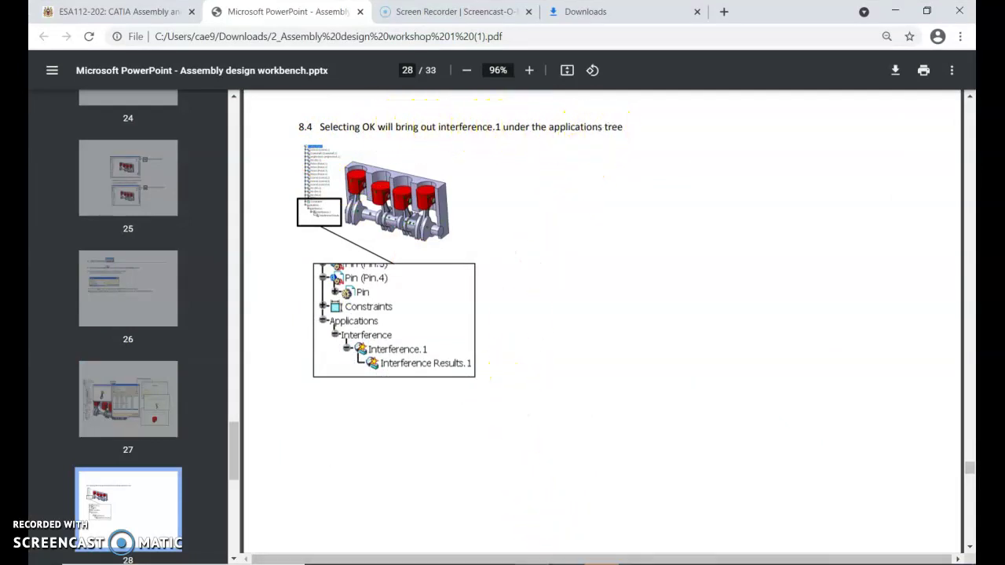
{"action": "key", "text": "alt+Tab"}
- Expand Applications > Interference, reopen Interference.1 to review it, and close Check Clash with OK
{"action": "left_click", "coordinate": [328, 397]}
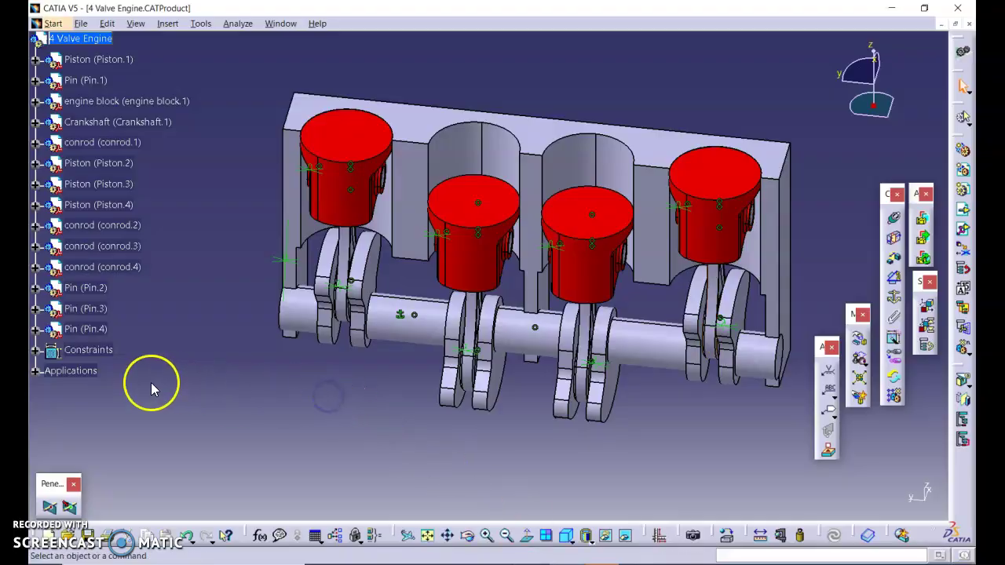
{"action": "left_click", "coordinate": [35, 371]}
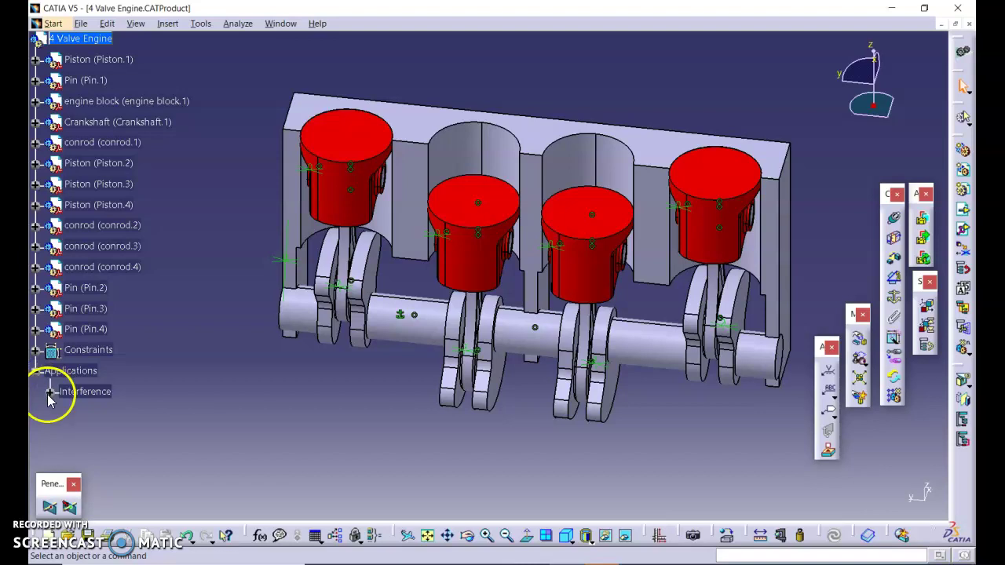
{"action": "left_click", "coordinate": [49, 392]}
{"action": "left_click", "coordinate": [124, 412]}
{"action": "double_click", "coordinate": [126, 413]}
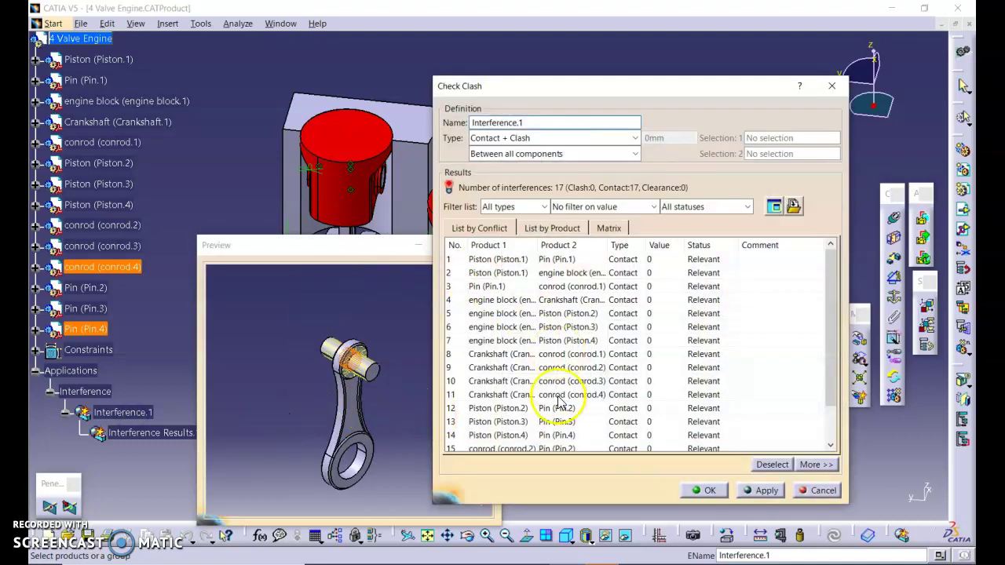
{"action": "left_click", "coordinate": [710, 490]}
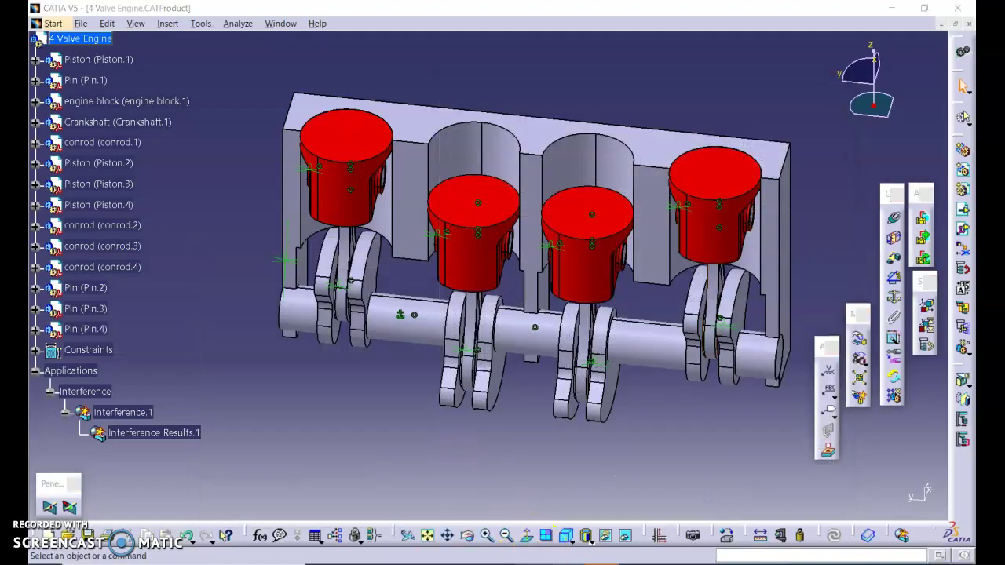
{"action": "key", "text": "alt+Tab"}
- Read the page 29 Measure Inertia notes in the PDF, then minimize Chrome
{"action": "scroll", "coordinate": [573, 511], "scroll_direction": "down", "scroll_amount": 7}
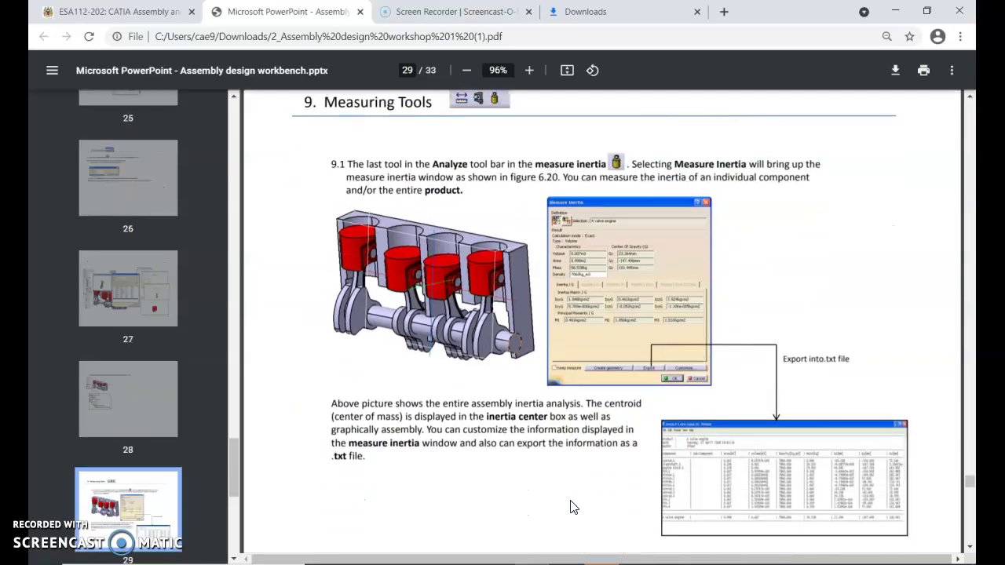
{"action": "scroll", "coordinate": [572, 507], "scroll_direction": "up", "scroll_amount": 1}
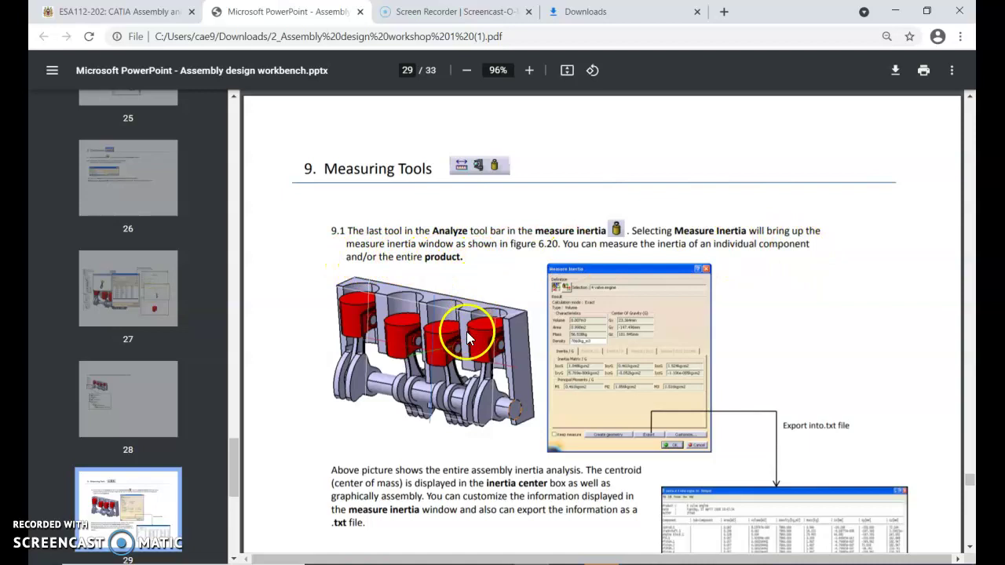
{"action": "scroll", "coordinate": [463, 333], "scroll_direction": "down", "scroll_amount": 3}
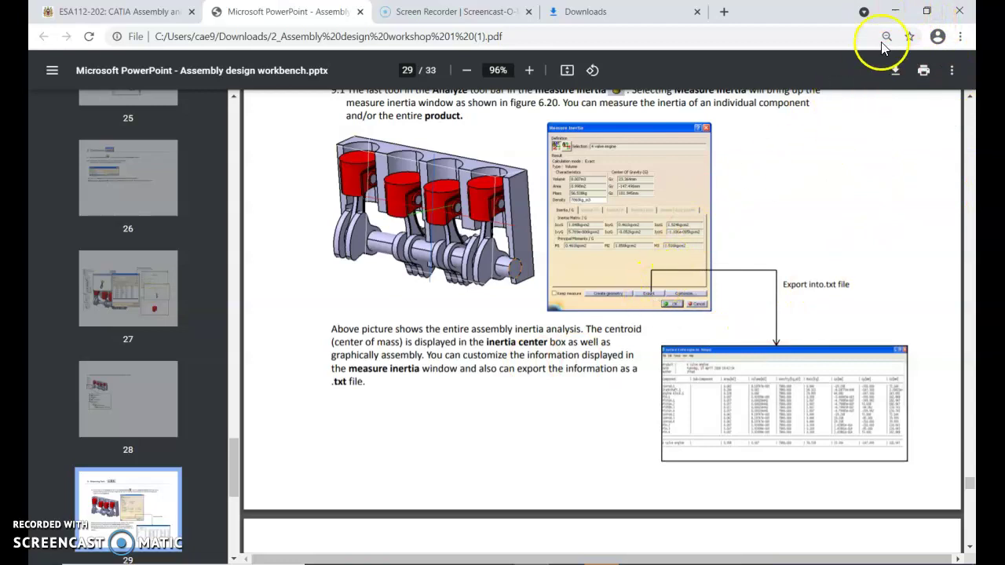
{"action": "left_click", "coordinate": [899, 10]}
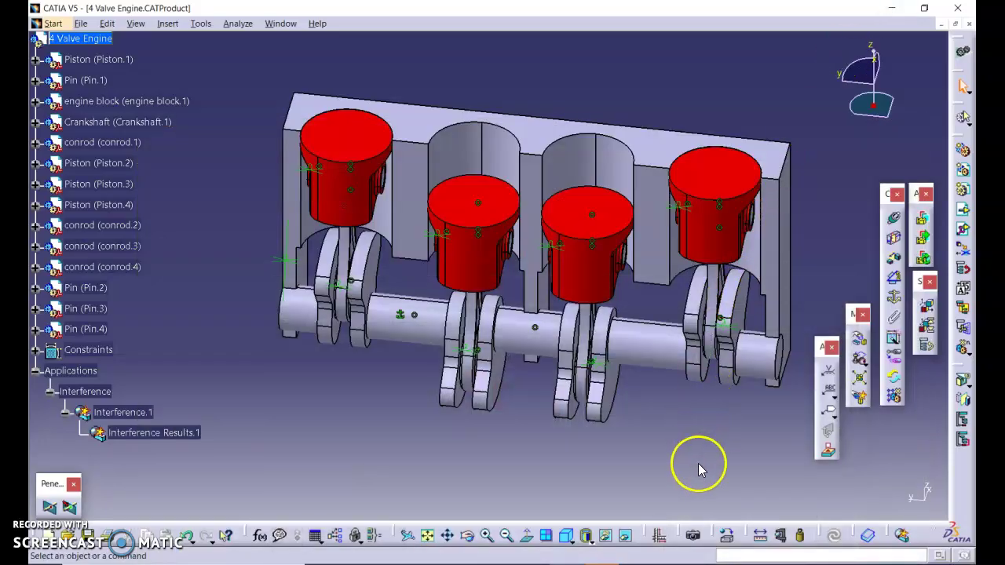
- Measure the whole 4 Valve Engine's inertia: 0.007m3 volume, 56.545kg mass, 7860kg_m3 density
{"action": "left_click", "coordinate": [799, 535]}
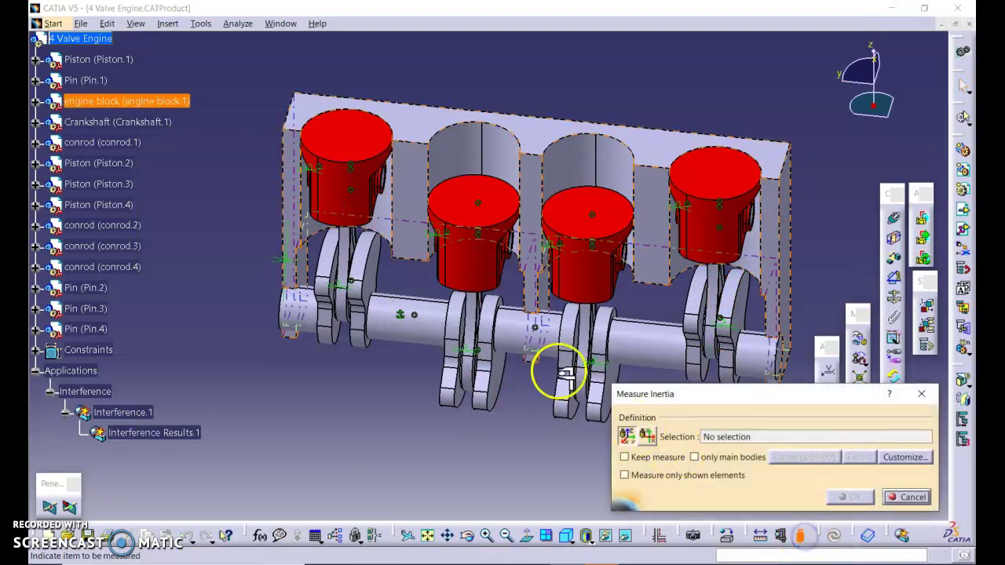
{"action": "left_click", "coordinate": [80, 37]}
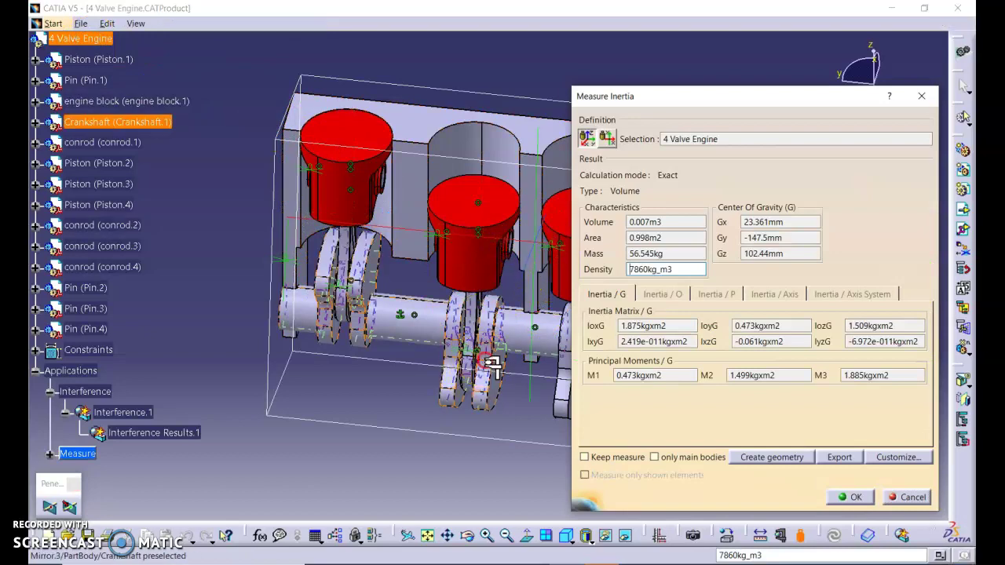
{"action": "middle_click_drag", "start_coordinate": [332, 377], "coordinate": [502, 337]}
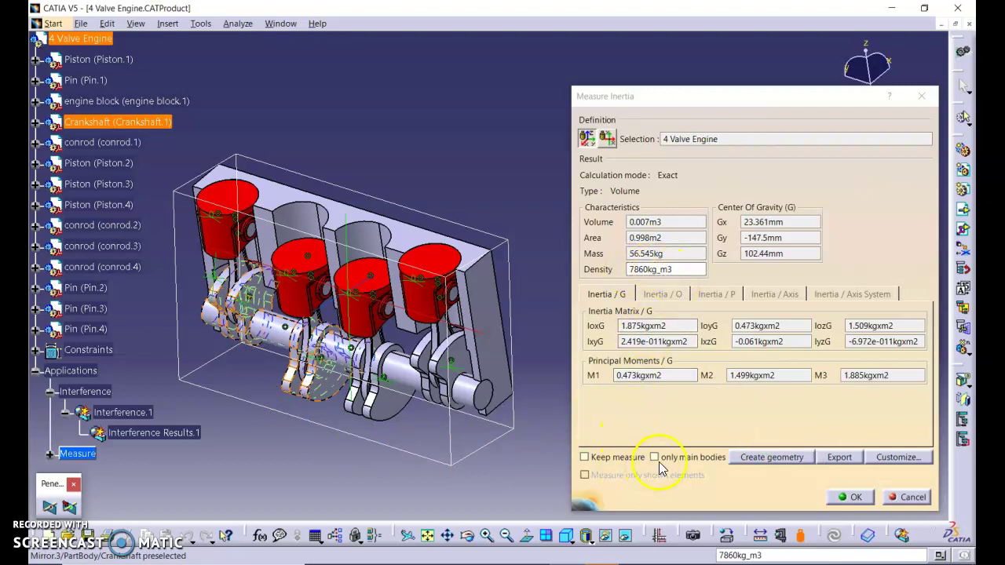
- Save the inertia results as the Desktop .txt report '4 Valve Engine Inertia Properties' and close Measure Inertia
{"action": "left_click", "coordinate": [840, 458]}
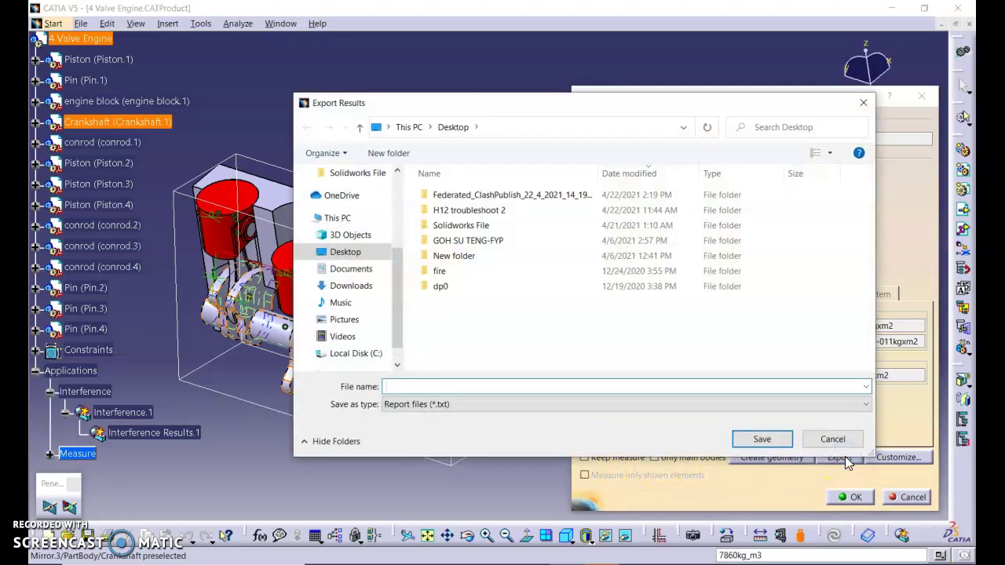
{"action": "left_click", "coordinate": [773, 404]}
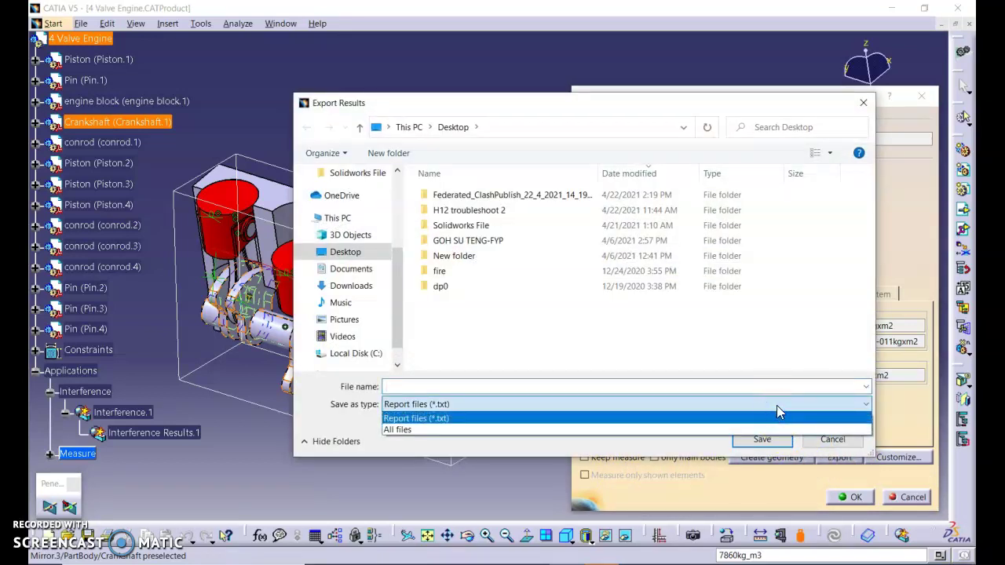
{"action": "left_click", "coordinate": [771, 420]}
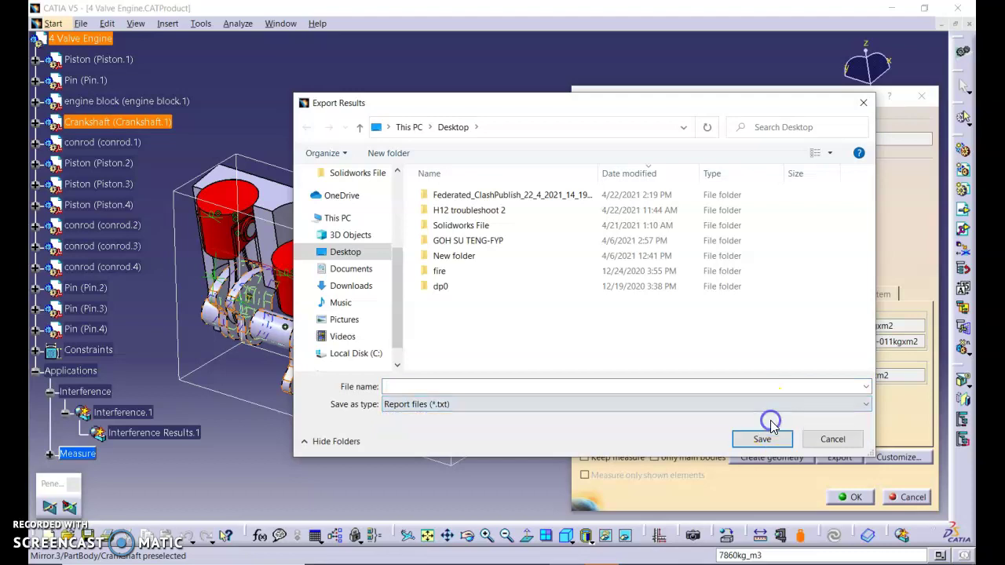
{"action": "left_click", "coordinate": [602, 387]}
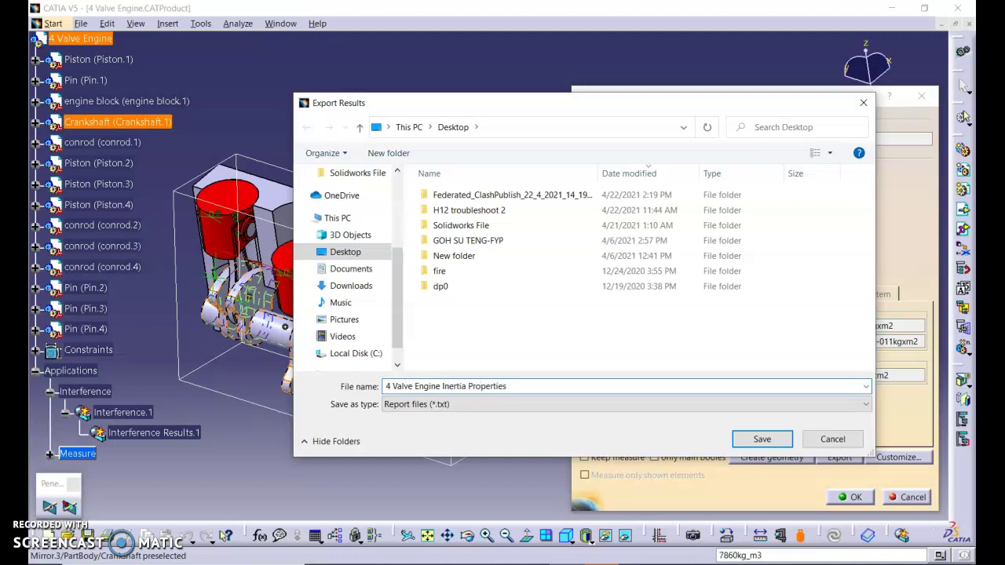
{"action": "left_click", "coordinate": [746, 440]}
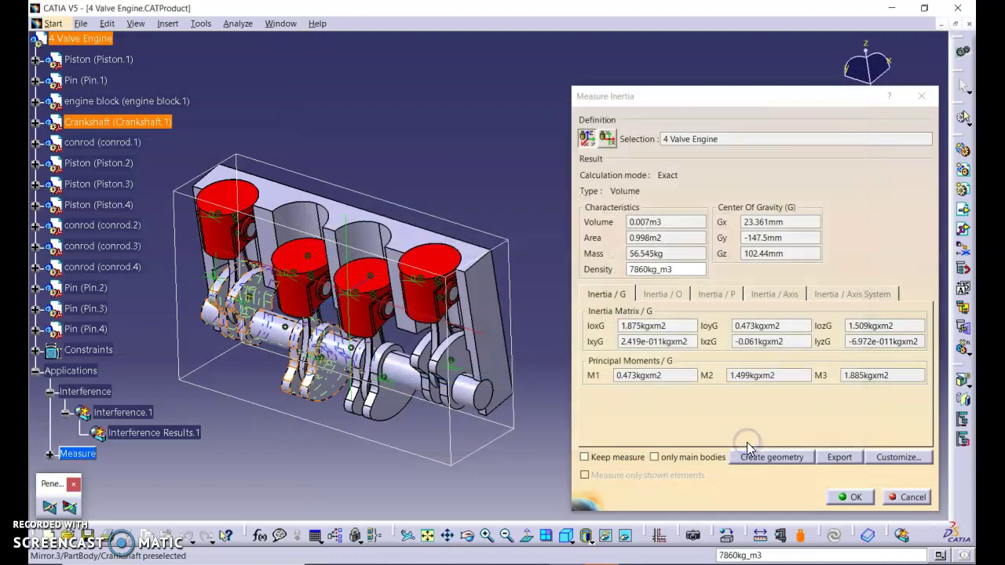
{"action": "left_click", "coordinate": [855, 498]}
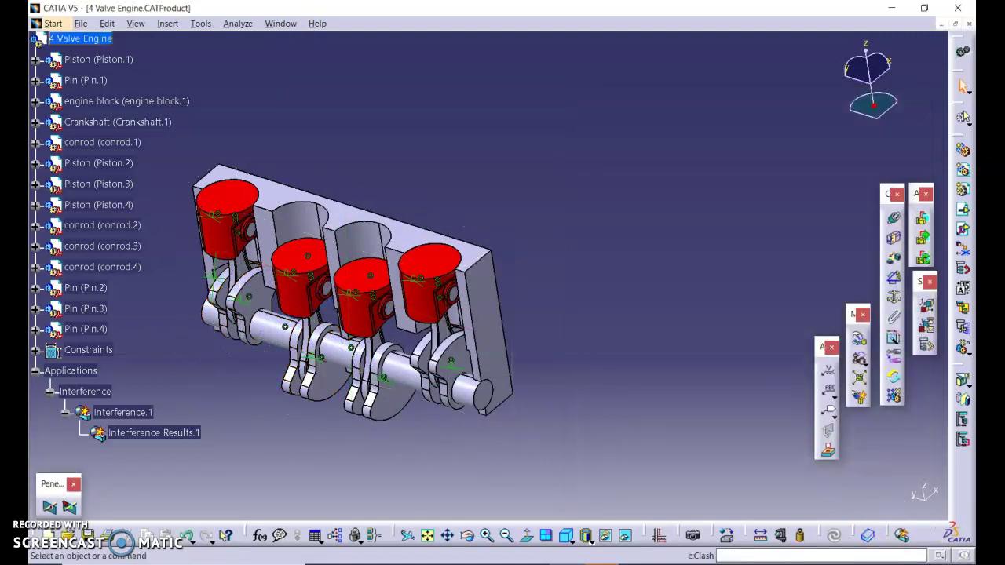
- Review all columns of the Notepad Inertia Properties report (56.545 kg total mass), then return to CATIA
{"action": "key", "text": "super+d"}
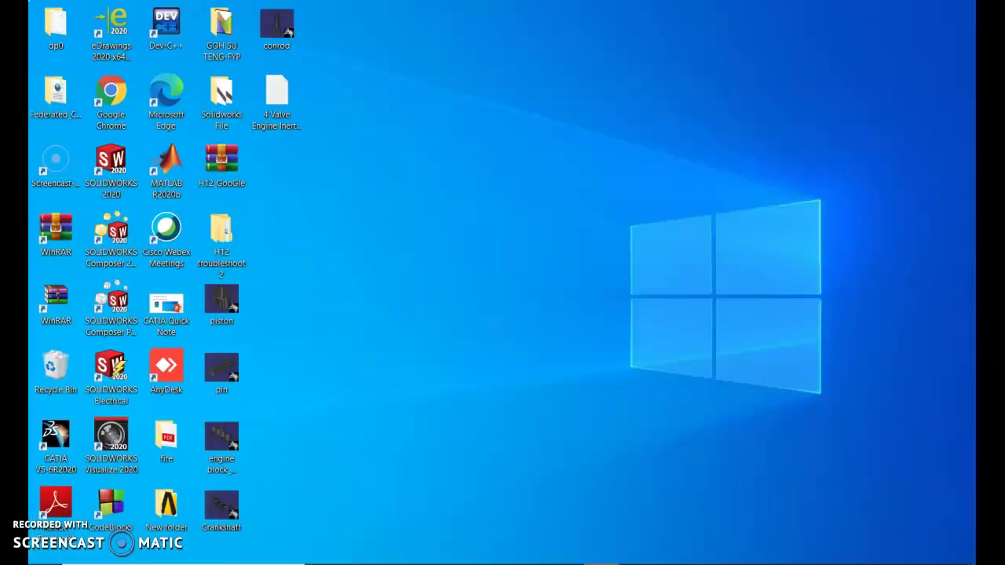
{"action": "double_click", "coordinate": [271, 102]}
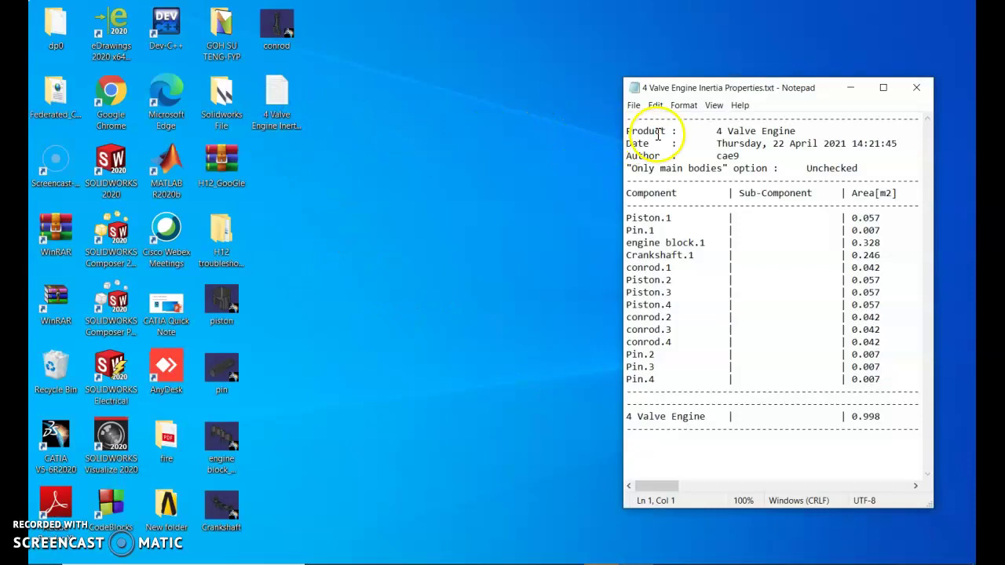
{"action": "left_click", "coordinate": [880, 92]}
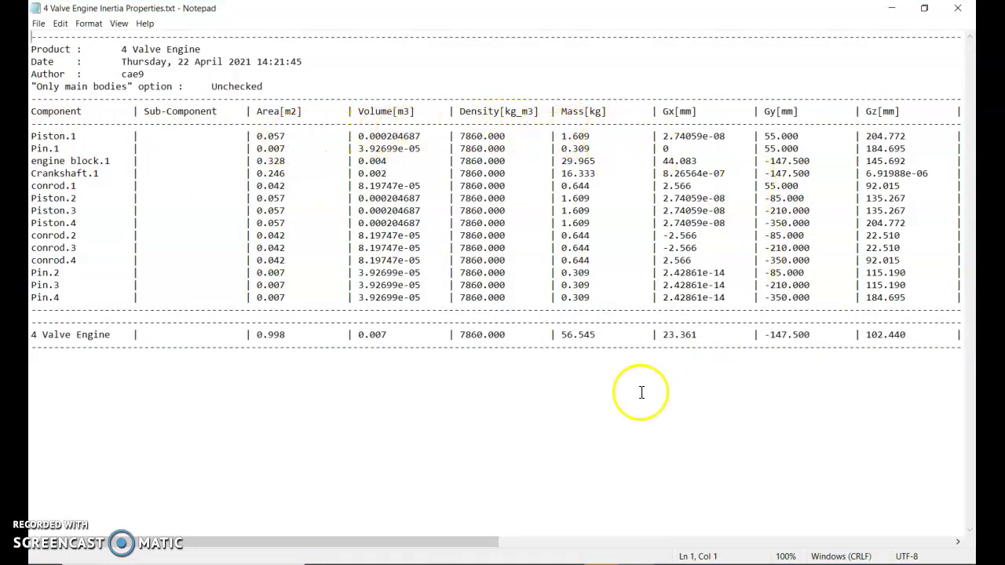
{"action": "left_click_drag", "start_coordinate": [480, 544], "coordinate": [321, 528]}
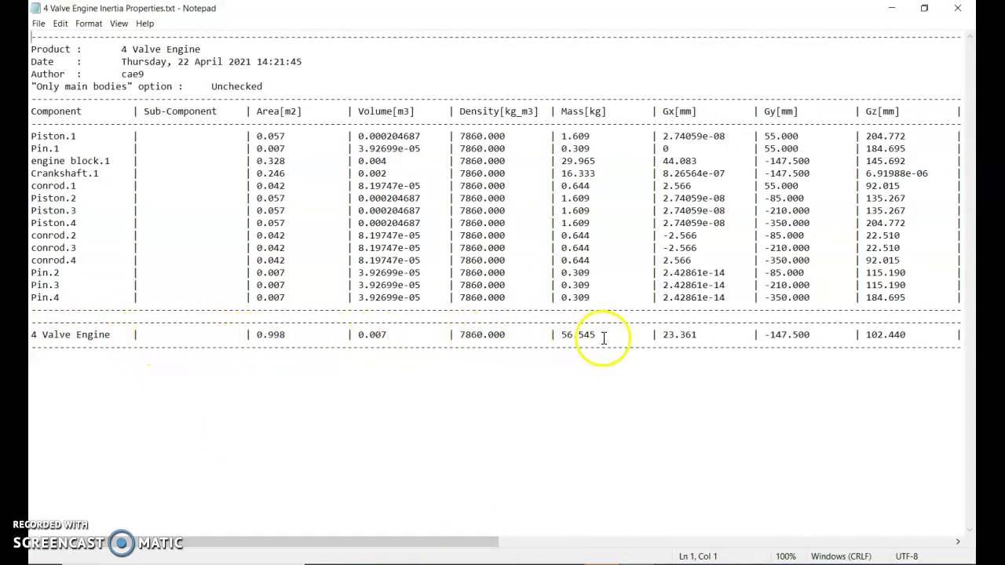
{"action": "left_click_drag", "start_coordinate": [387, 544], "coordinate": [939, 504]}
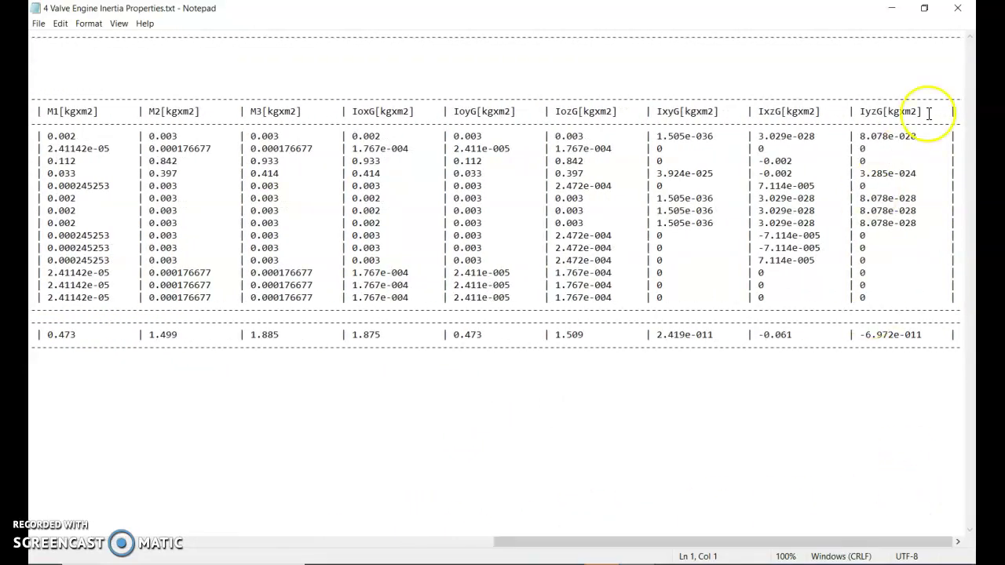
{"action": "left_click", "coordinate": [893, 9]}
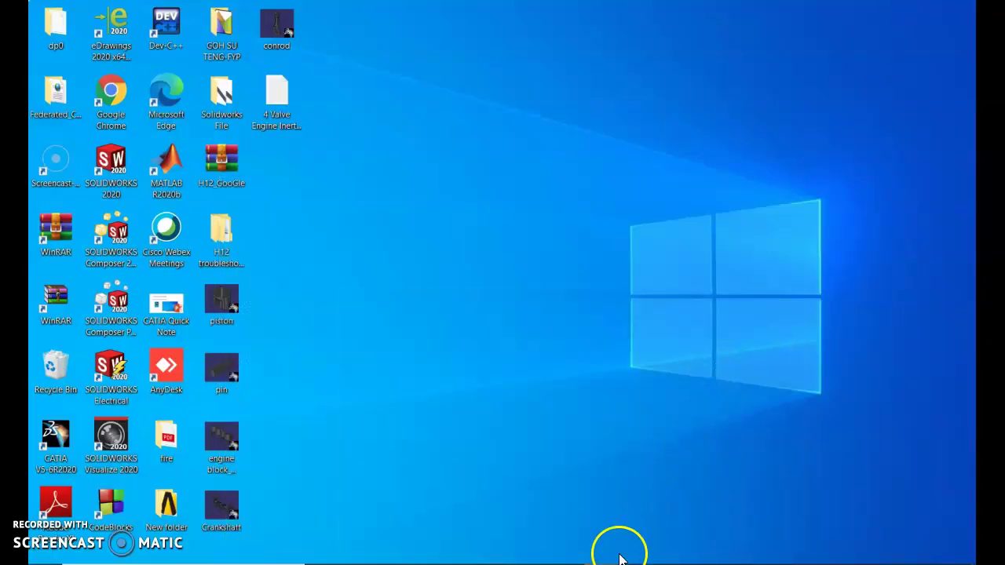
{"action": "key", "text": "alt+Tab"}
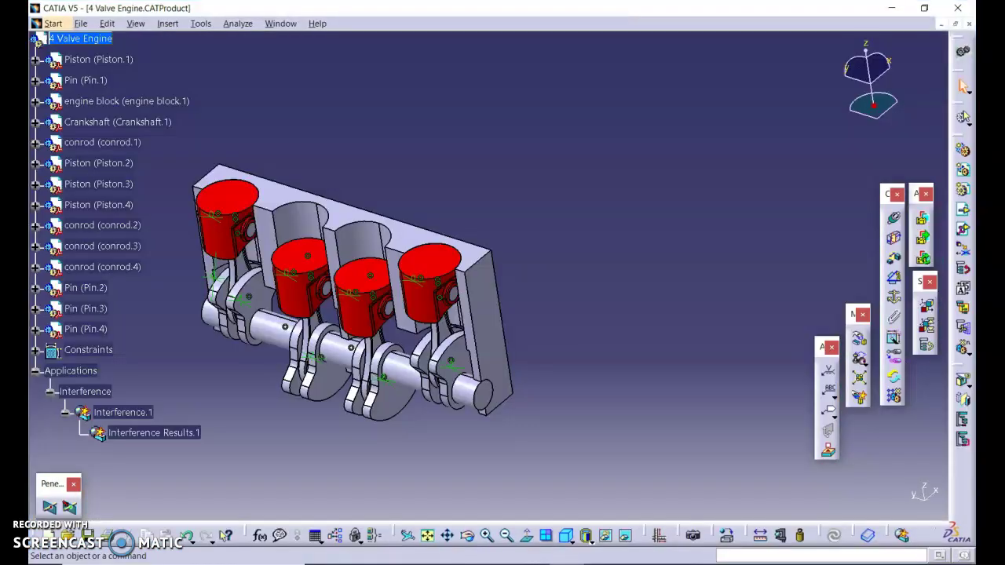
- Scroll the Chrome PDF workbook from page 29 to section 10 Assembly Dependencies on page 30
{"action": "key", "text": "alt+Tab"}
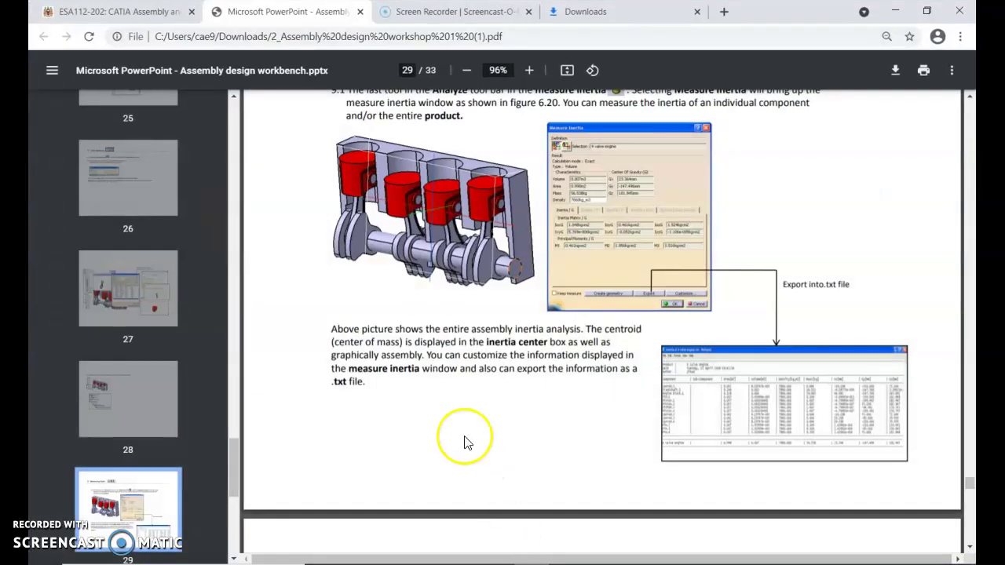
{"action": "scroll", "coordinate": [464, 442], "scroll_direction": "down", "scroll_amount": 5}
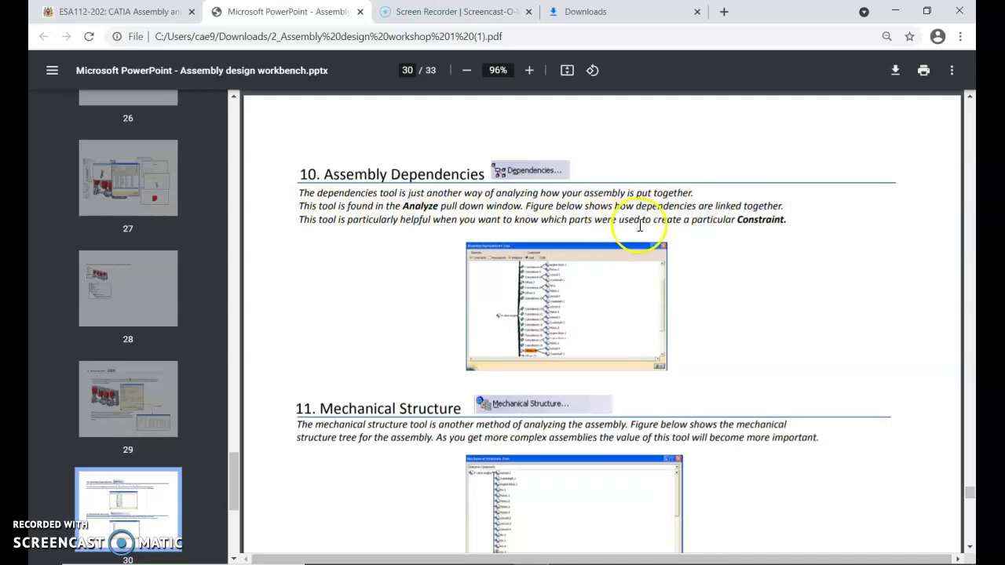
{"action": "scroll", "coordinate": [765, 274], "scroll_direction": "down", "scroll_amount": 1}
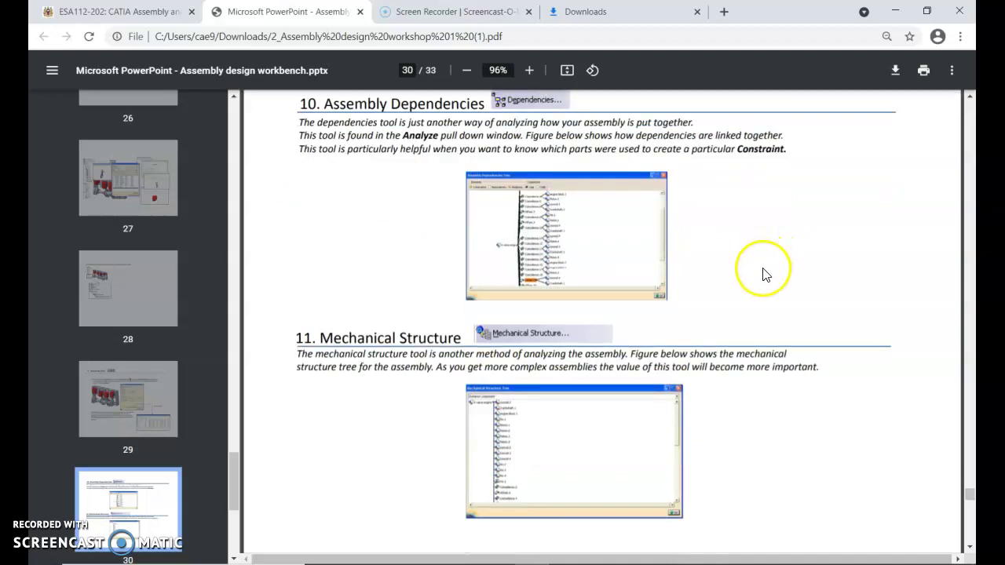
{"action": "key", "text": "alt+Tab"}
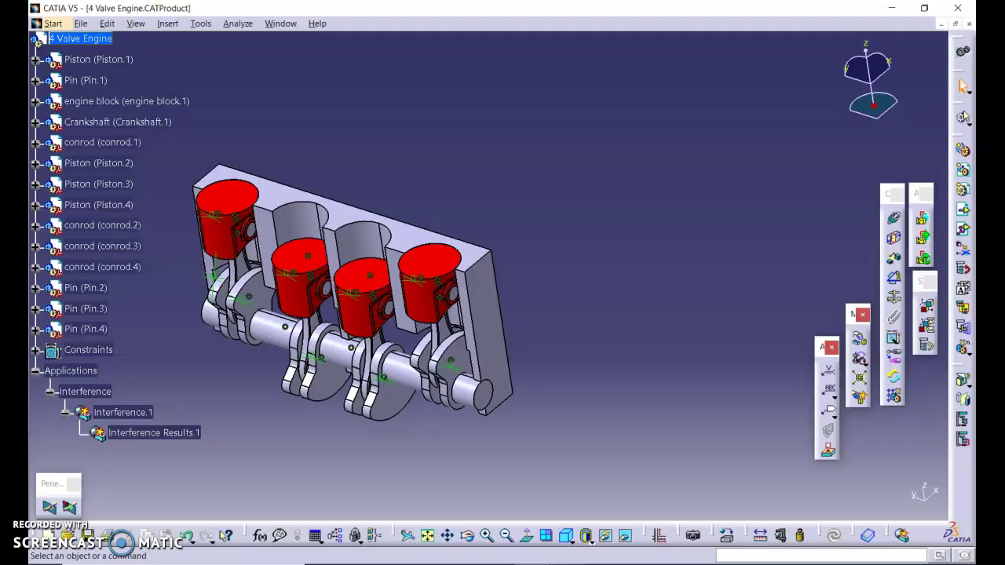
{"action": "left_click", "coordinate": [389, 143]}
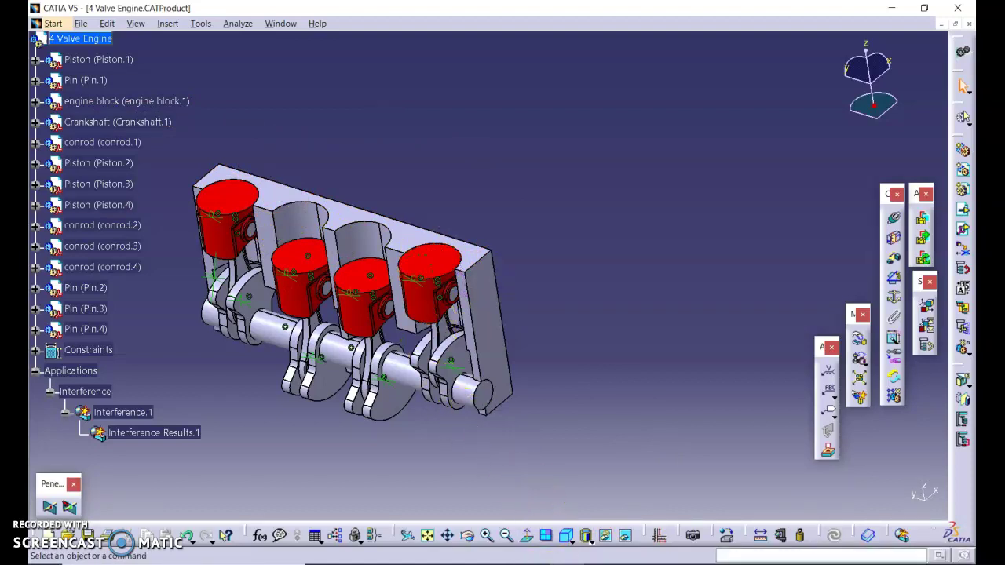
{"action": "key", "text": "alt+Tab"}
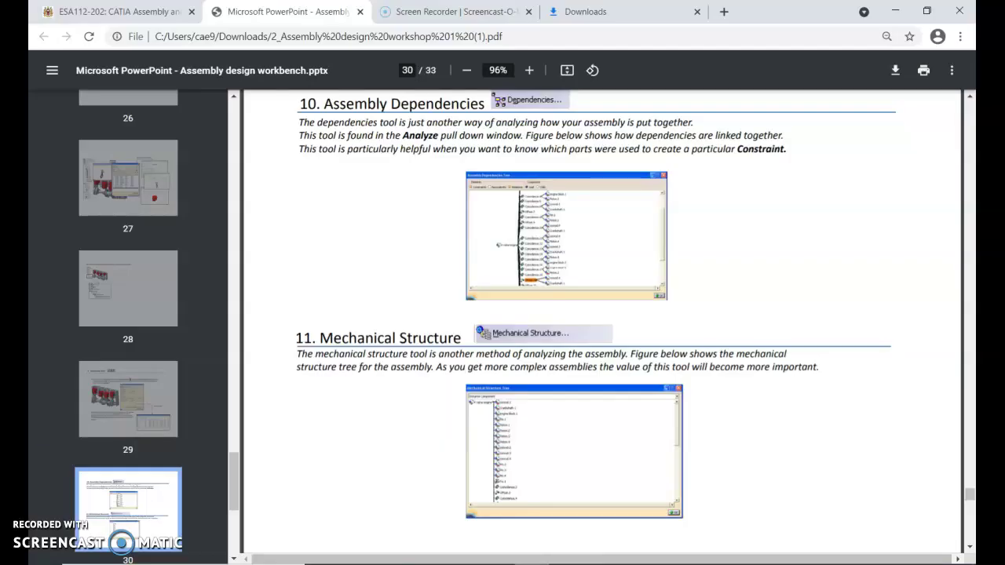
{"action": "key", "text": "alt+Tab"}
{"action": "left_click", "coordinate": [235, 23]}
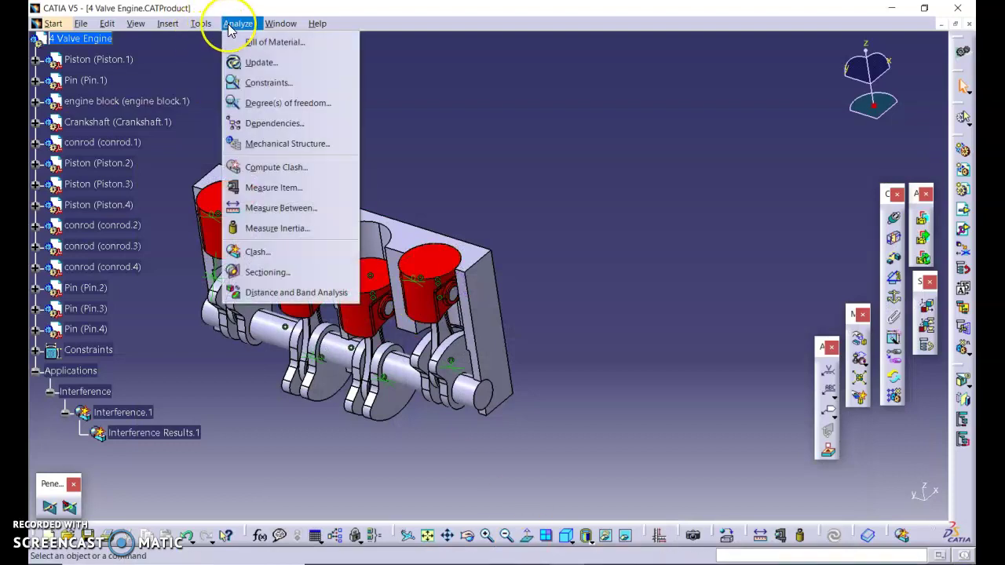
{"action": "left_click", "coordinate": [267, 123]}
{"action": "left_click", "coordinate": [374, 217]}
{"action": "double_click", "coordinate": [381, 328]}
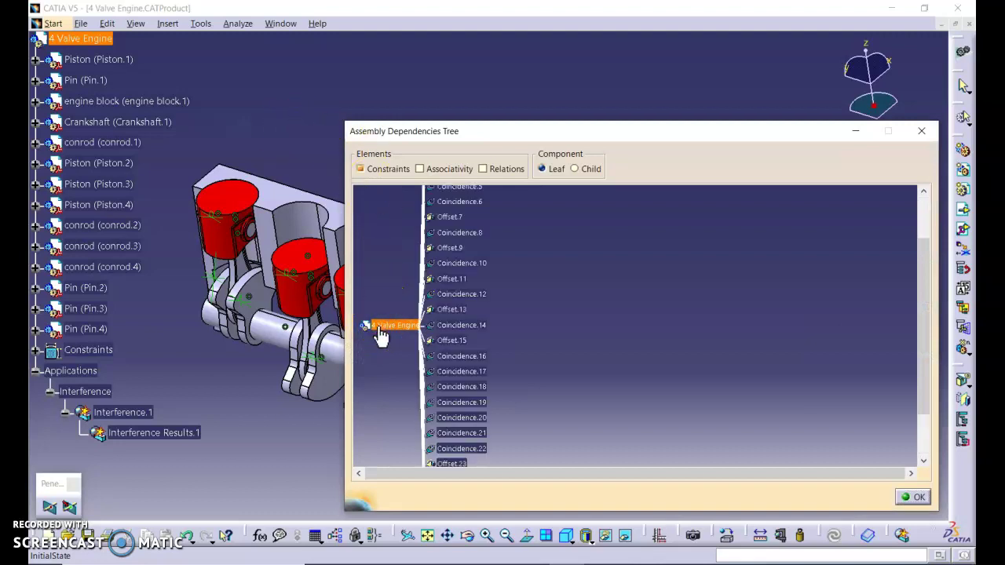
{"action": "scroll", "coordinate": [530, 276], "scroll_direction": "up", "scroll_amount": 3}
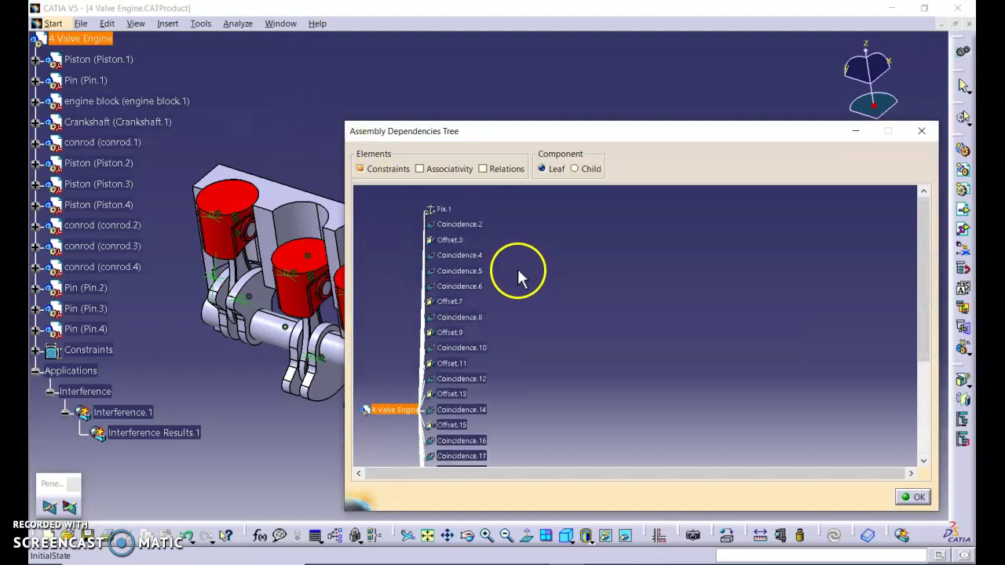
{"action": "scroll", "coordinate": [518, 271], "scroll_direction": "up", "scroll_amount": 1}
{"action": "left_click", "coordinate": [444, 237]}
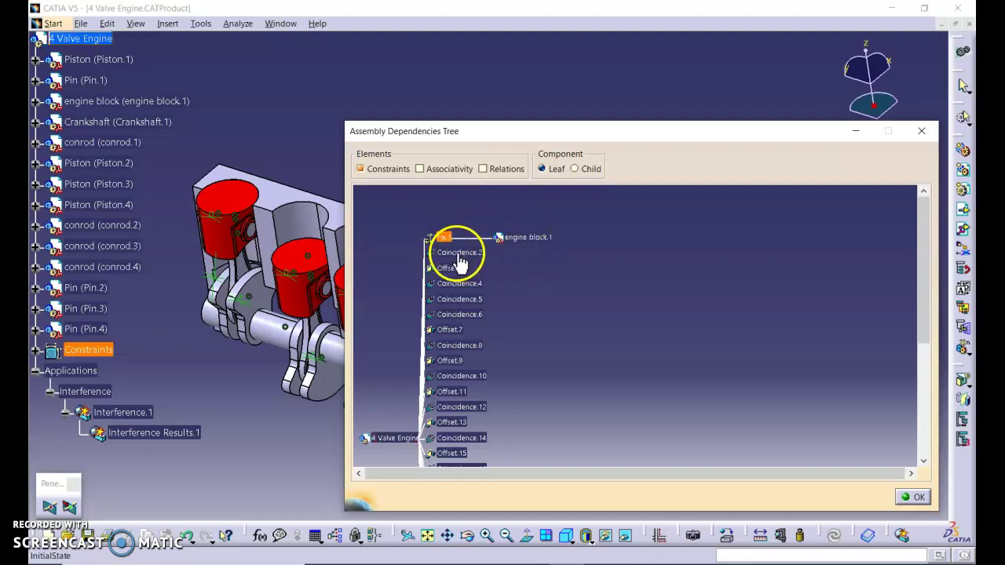
{"action": "left_click", "coordinate": [459, 256]}
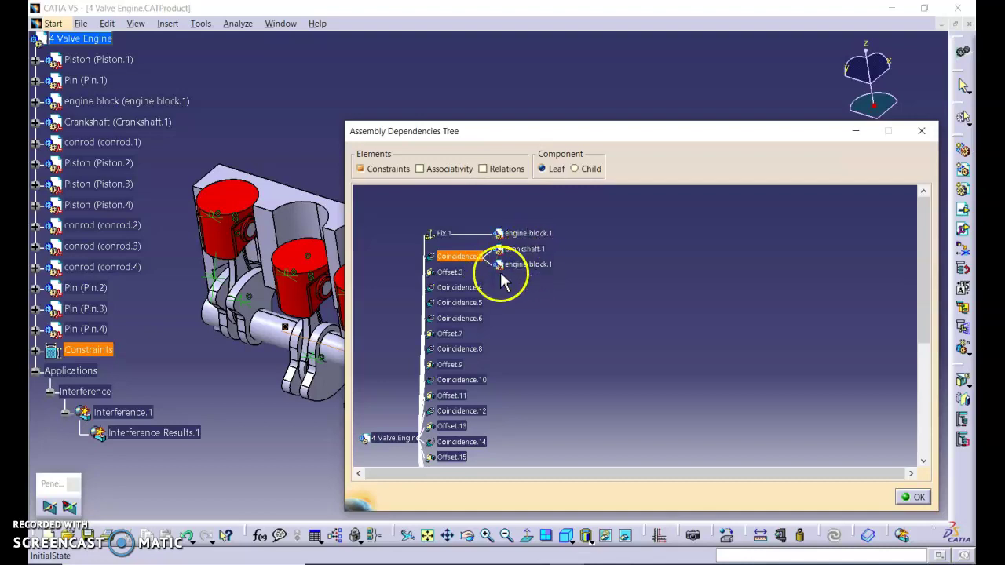
{"action": "left_click", "coordinate": [453, 272]}
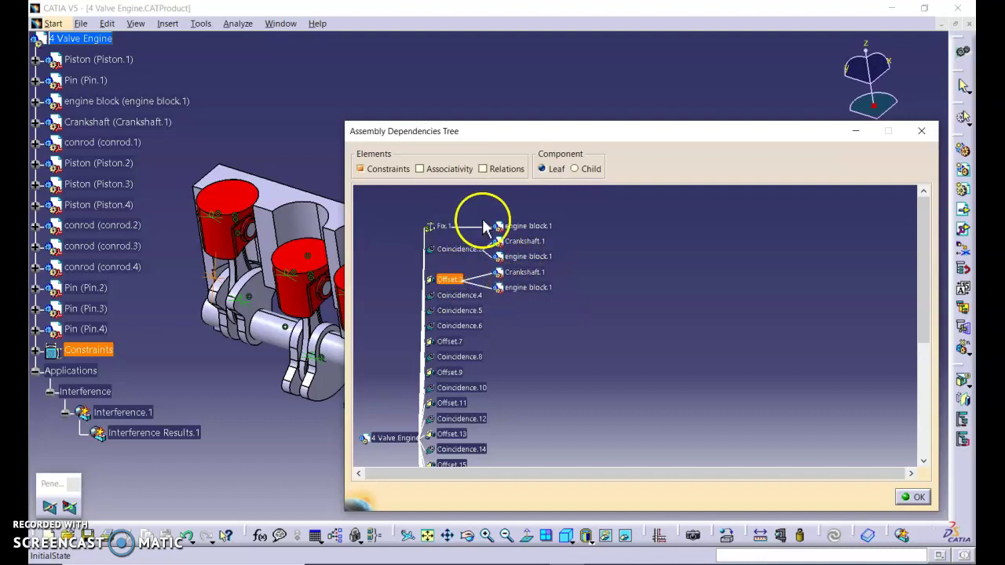
{"action": "left_click", "coordinate": [913, 497]}
- Scroll the Chrome PDF workbook down to section 11 Mechanical Structure on page 30
{"action": "key", "text": "alt+Tab"}
{"action": "scroll", "coordinate": [573, 444], "scroll_direction": "down", "scroll_amount": 2}
{"action": "scroll", "coordinate": [572, 444], "scroll_direction": "down", "scroll_amount": 1}
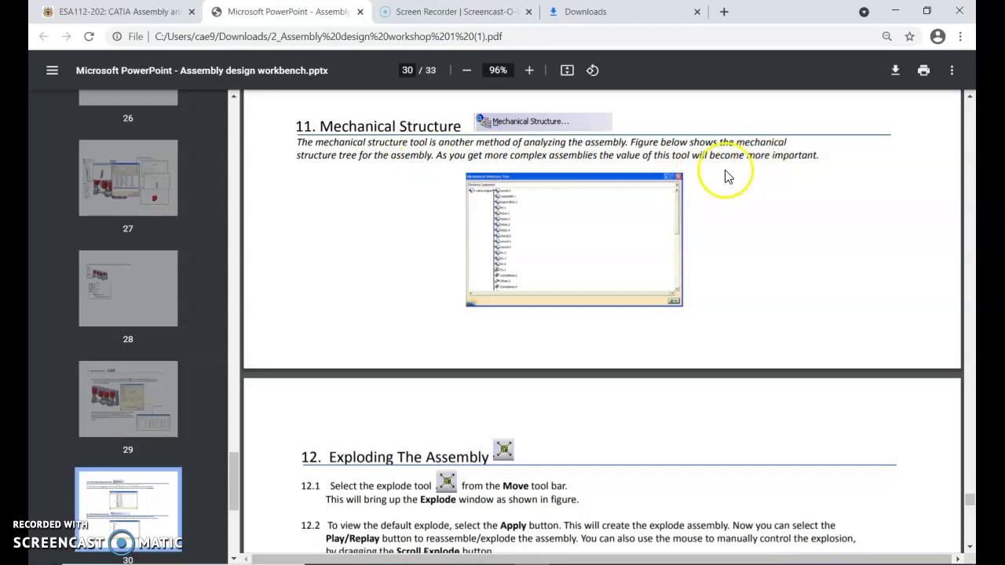
- Open the Mechanical Structure Tree and browse it, selecting Piston.1 and the engine block
{"action": "key", "text": "alt+Tab"}
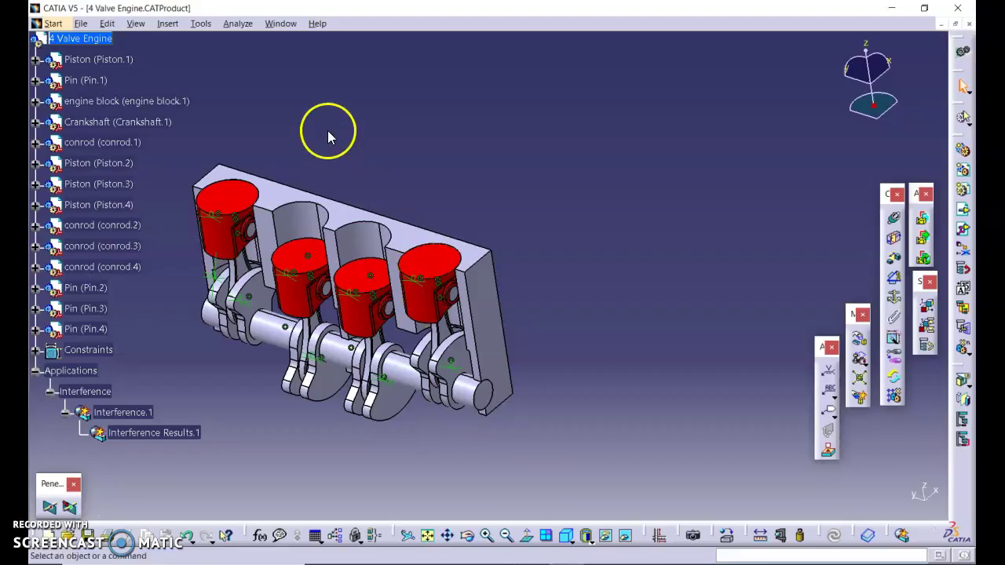
{"action": "left_click", "coordinate": [247, 24]}
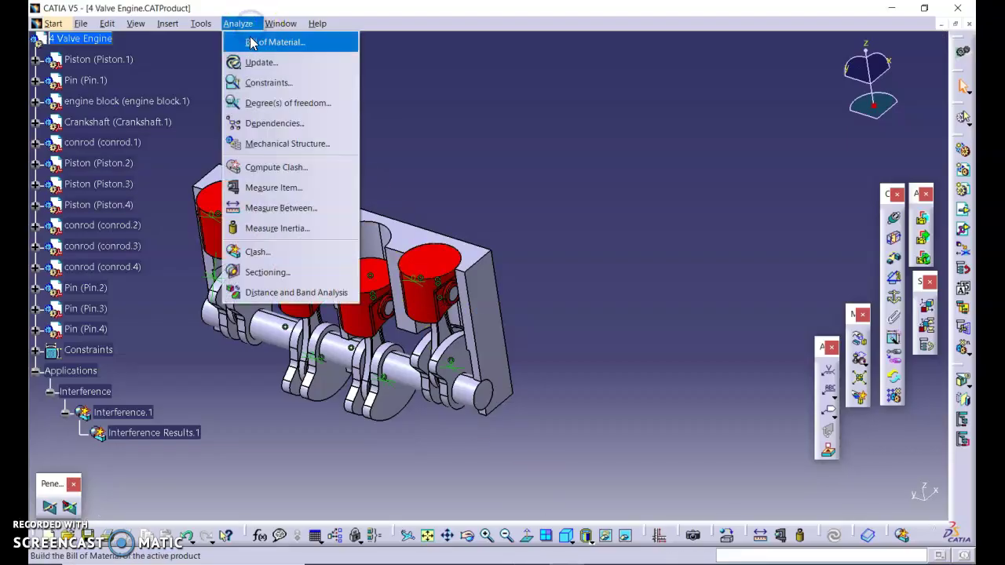
{"action": "left_click", "coordinate": [262, 144]}
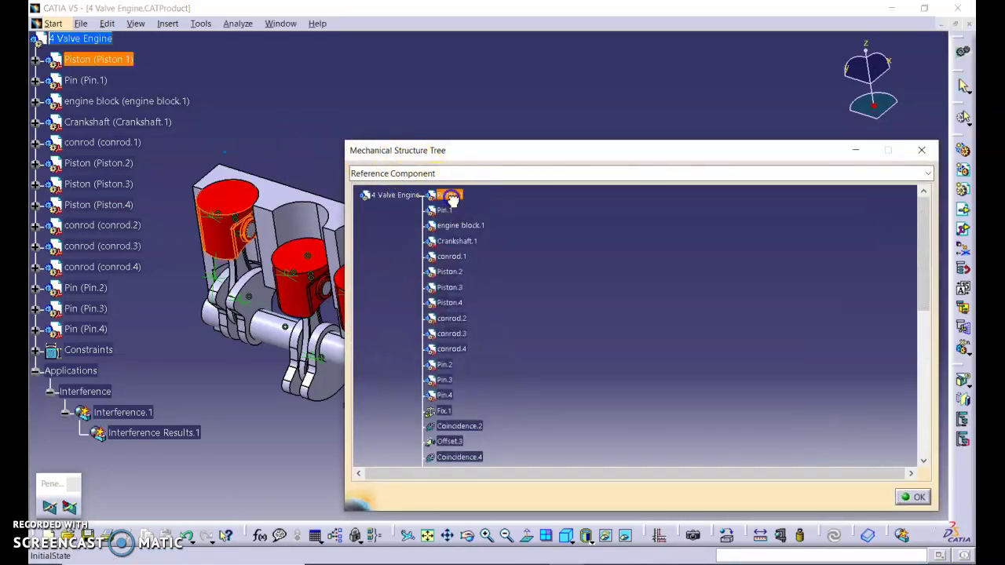
{"action": "left_click", "coordinate": [450, 203]}
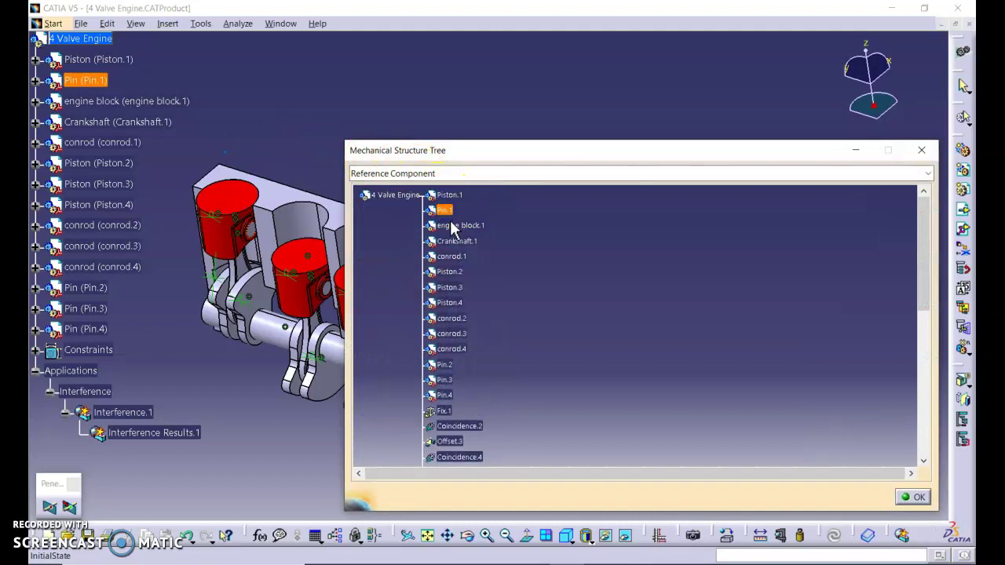
{"action": "left_click", "coordinate": [499, 300]}
{"action": "scroll", "coordinate": [492, 302], "scroll_direction": "down", "scroll_amount": 3}
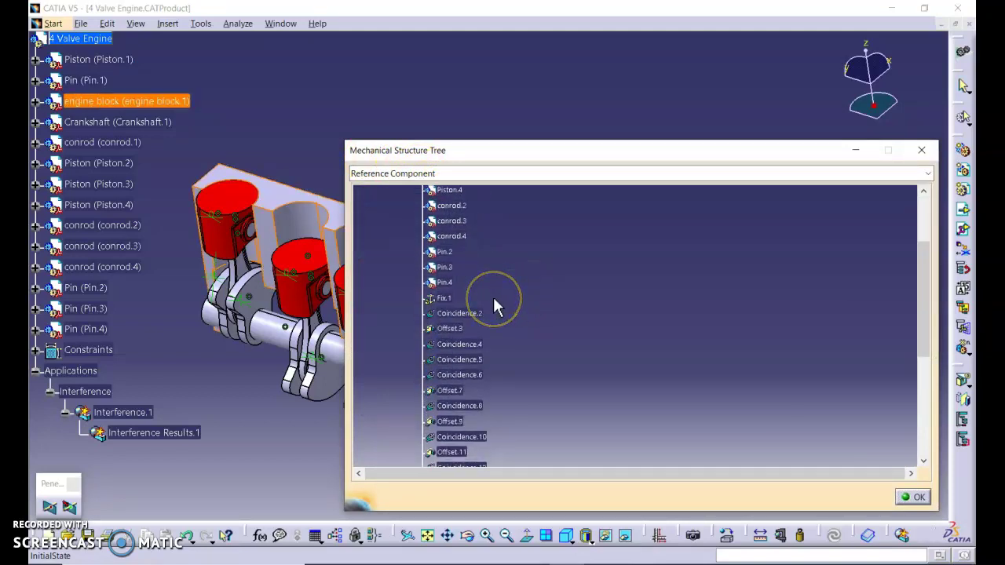
{"action": "scroll", "coordinate": [495, 302], "scroll_direction": "down", "scroll_amount": 7}
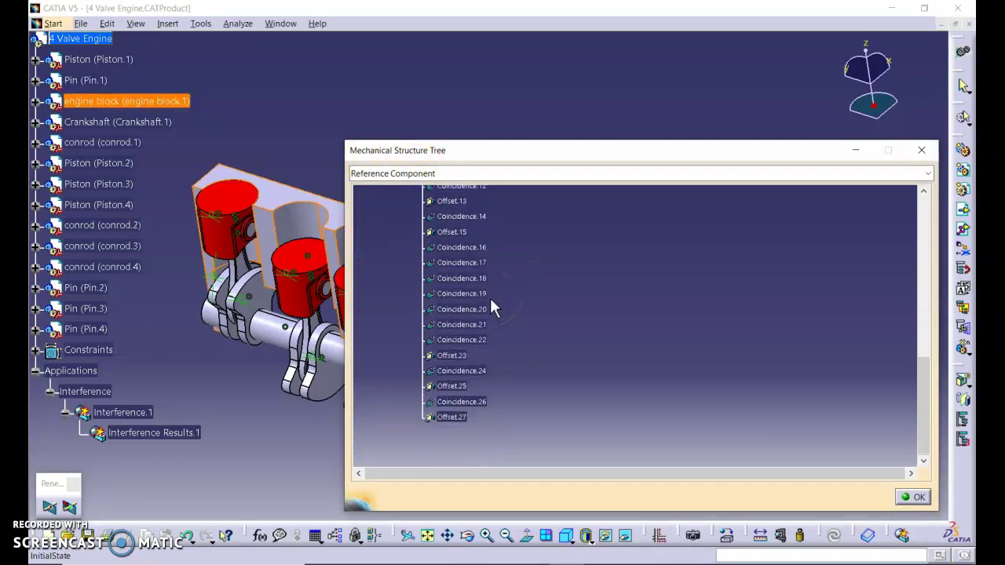
{"action": "left_click", "coordinate": [510, 338]}
{"action": "scroll", "coordinate": [504, 314], "scroll_direction": "up", "scroll_amount": 5}
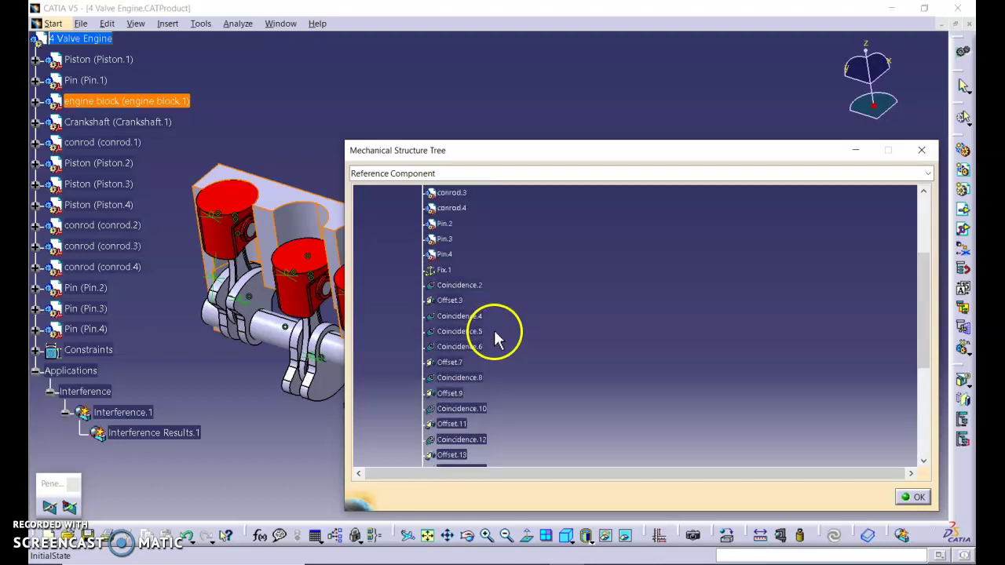
{"action": "scroll", "coordinate": [475, 205], "scroll_direction": "up", "scroll_amount": 4}
- Switch the tree's display type to Instance Component and close it with OK
{"action": "left_click", "coordinate": [471, 175]}
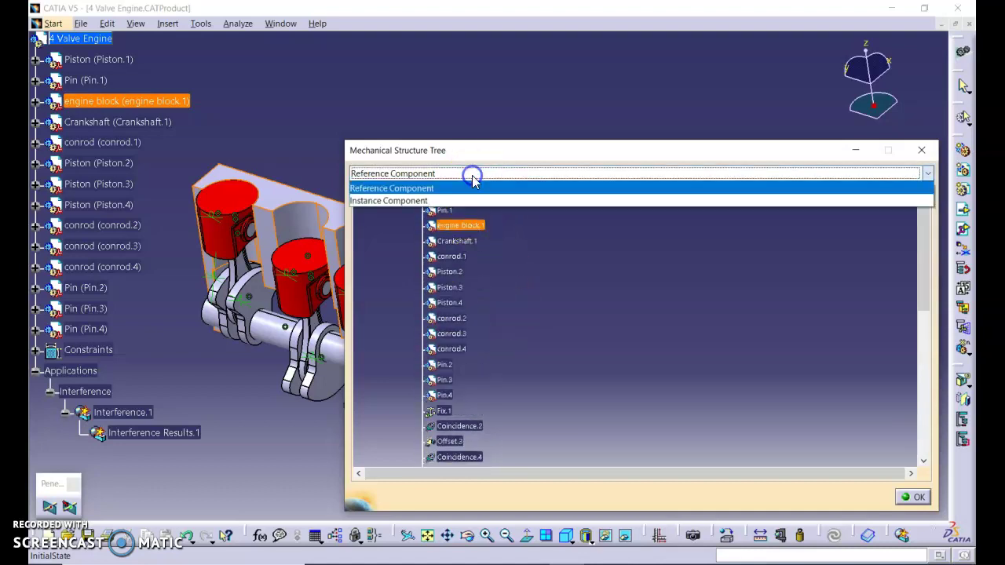
{"action": "left_click", "coordinate": [458, 200]}
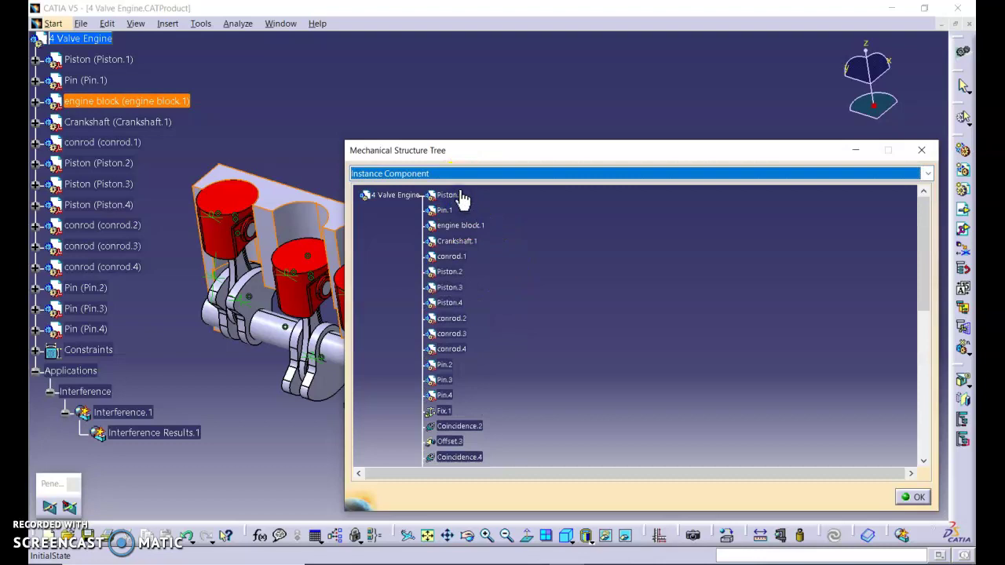
{"action": "left_click", "coordinate": [463, 176]}
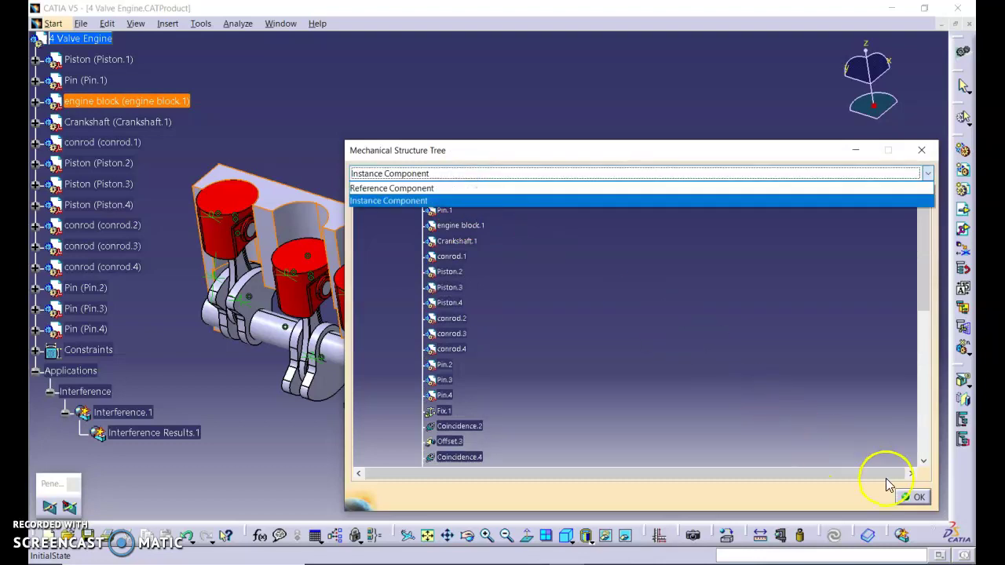
{"action": "left_click", "coordinate": [910, 496]}
{"action": "left_click", "coordinate": [913, 497]}
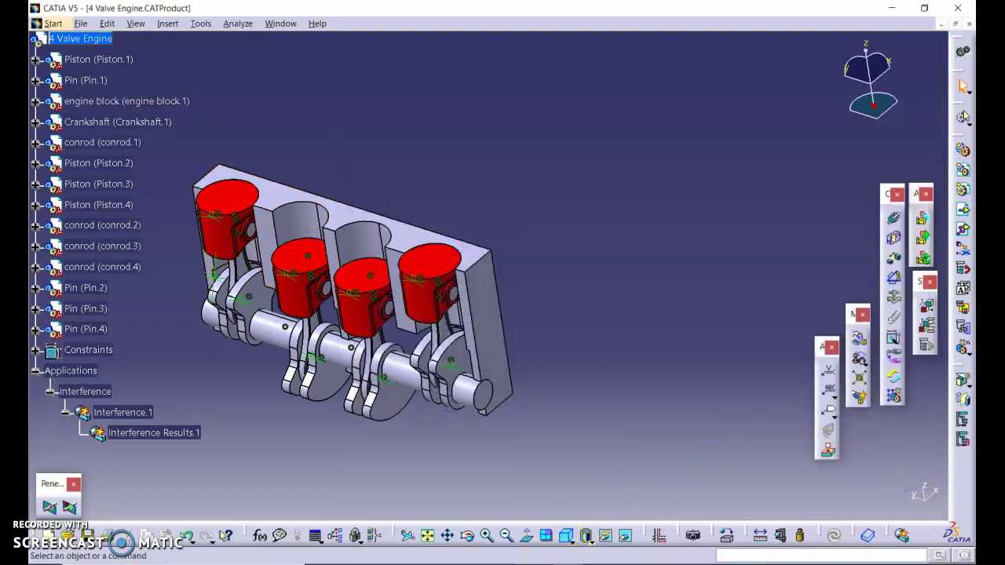
{"action": "key", "text": "alt+Tab"}
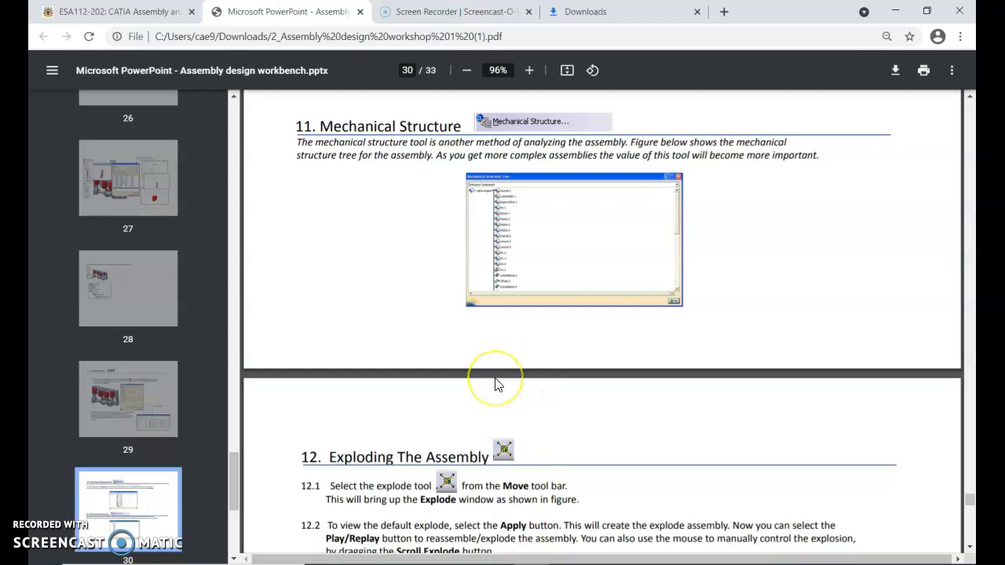
{"action": "scroll", "coordinate": [495, 384], "scroll_direction": "down", "scroll_amount": 5}
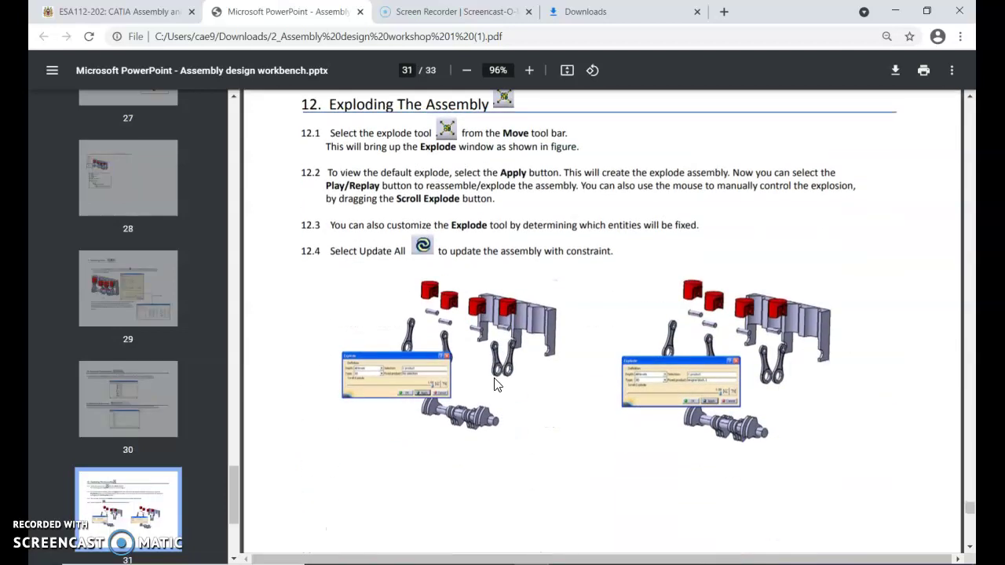
{"action": "scroll", "coordinate": [494, 385], "scroll_direction": "up", "scroll_amount": 1}
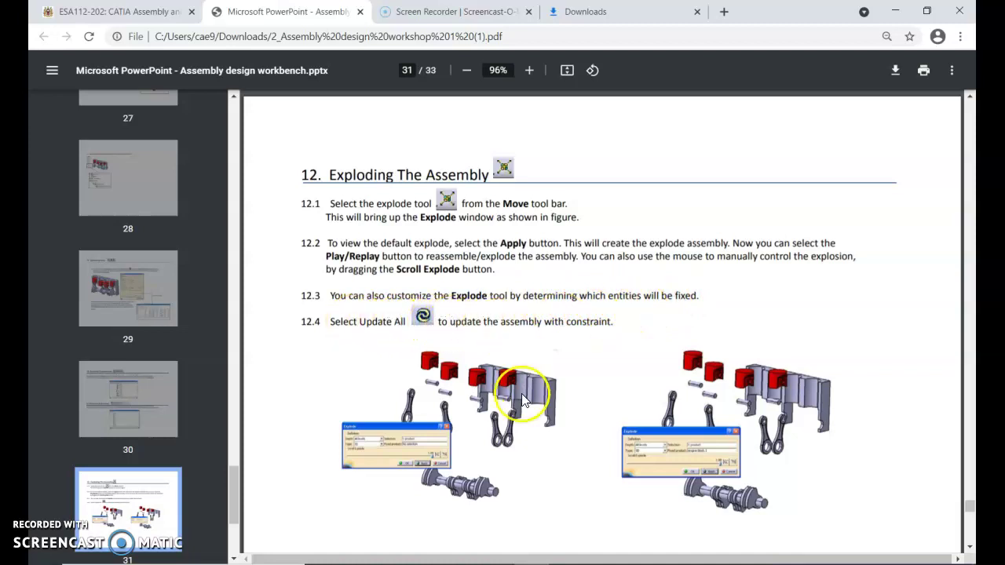
{"action": "scroll", "coordinate": [524, 410], "scroll_direction": "down", "scroll_amount": 4}
{"action": "scroll", "coordinate": [664, 502], "scroll_direction": "up", "scroll_amount": 2}
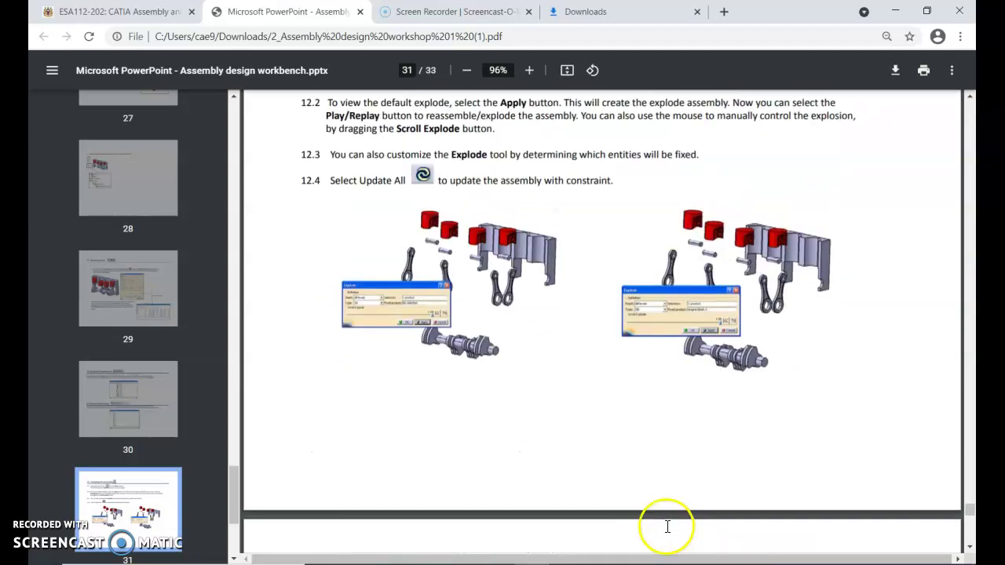
{"action": "key", "text": "alt+Tab"}
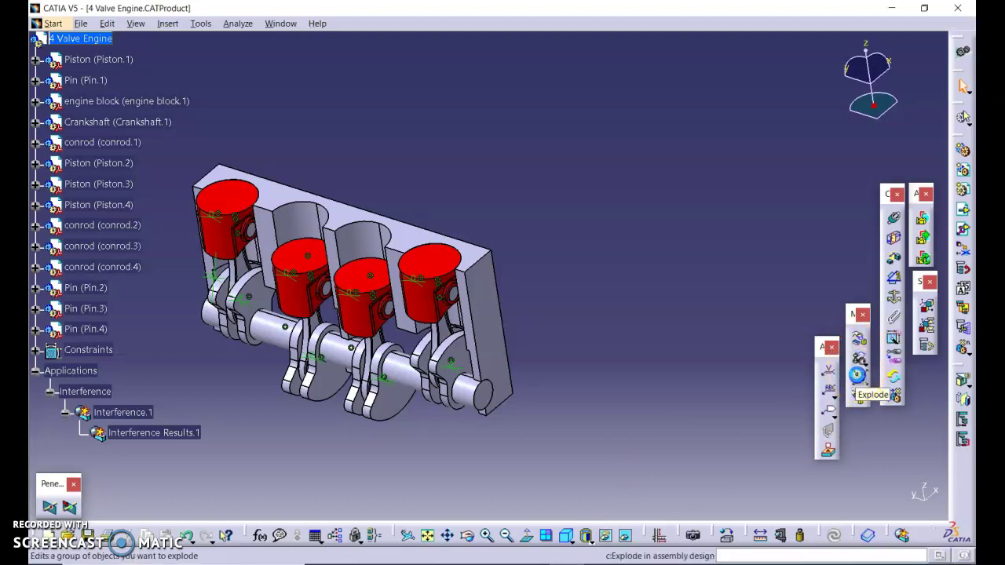
- Apply an All levels, Constrained explode with engine block.1 as the fixed product
{"action": "left_click", "coordinate": [858, 359]}
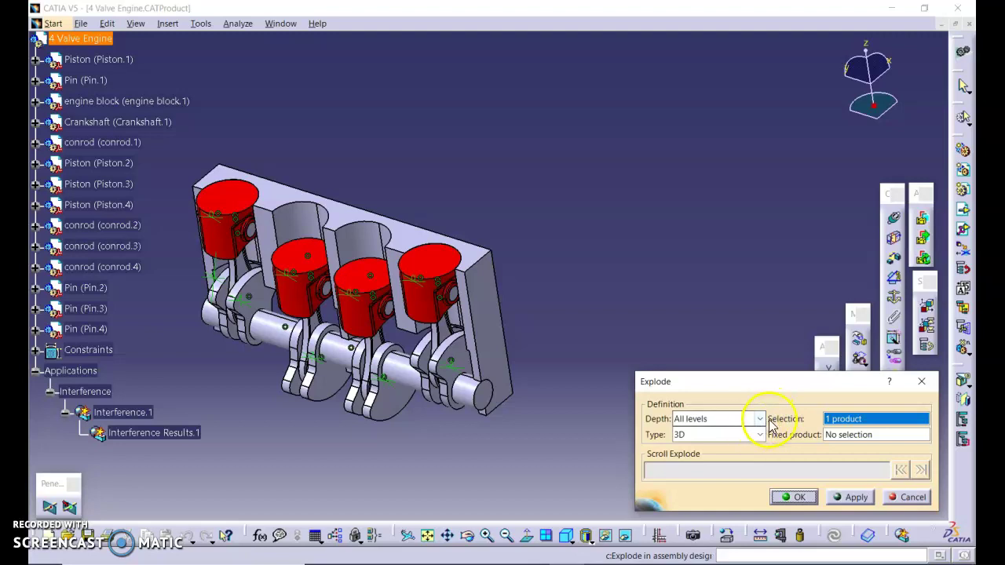
{"action": "left_click", "coordinate": [842, 435]}
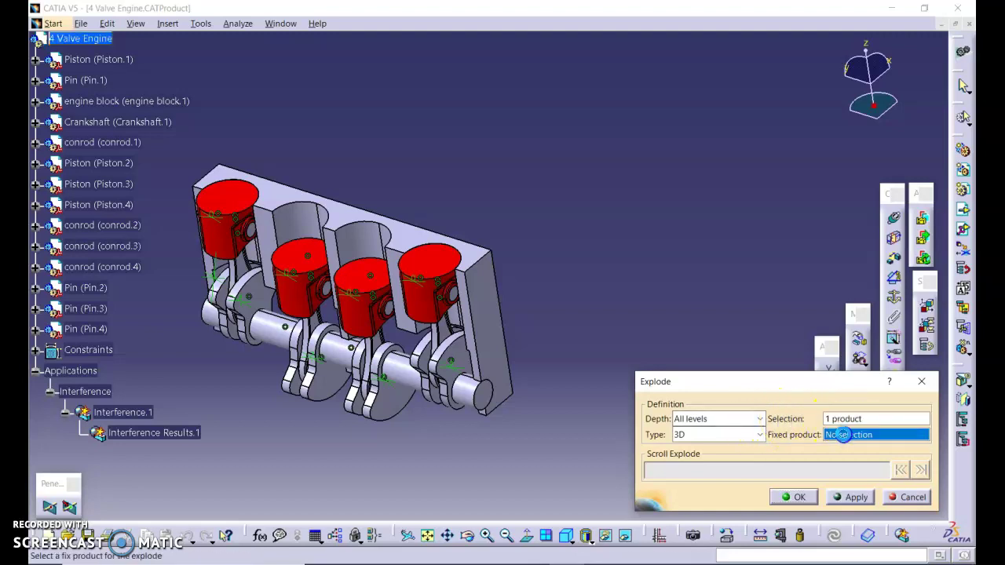
{"action": "left_click", "coordinate": [497, 331]}
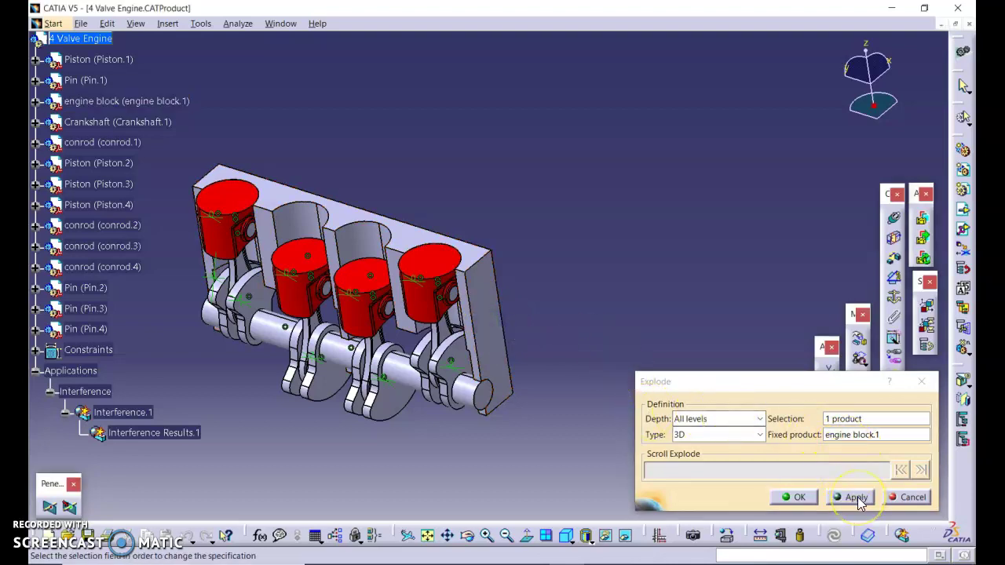
{"action": "left_click", "coordinate": [761, 419]}
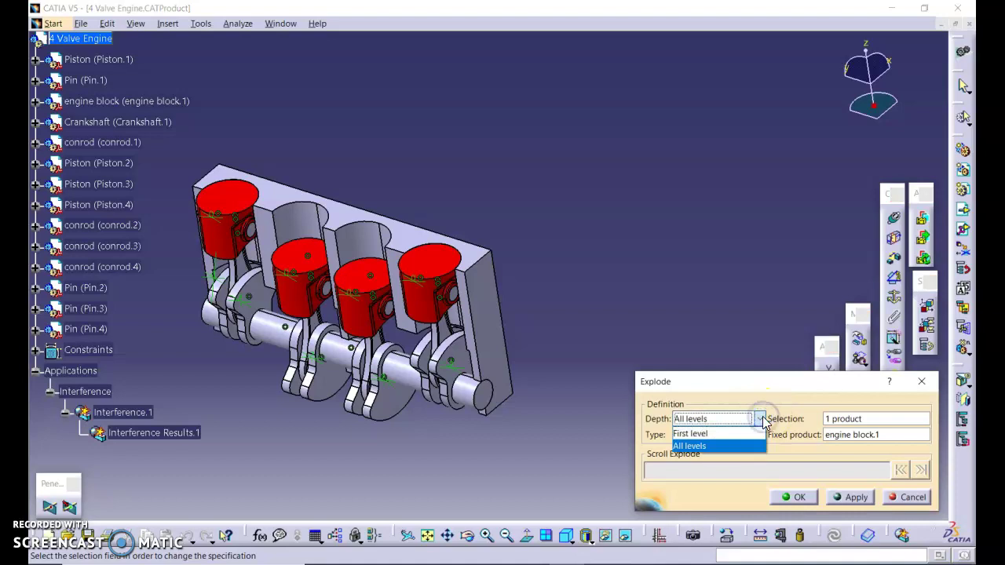
{"action": "left_click", "coordinate": [761, 419]}
{"action": "left_click", "coordinate": [760, 435]}
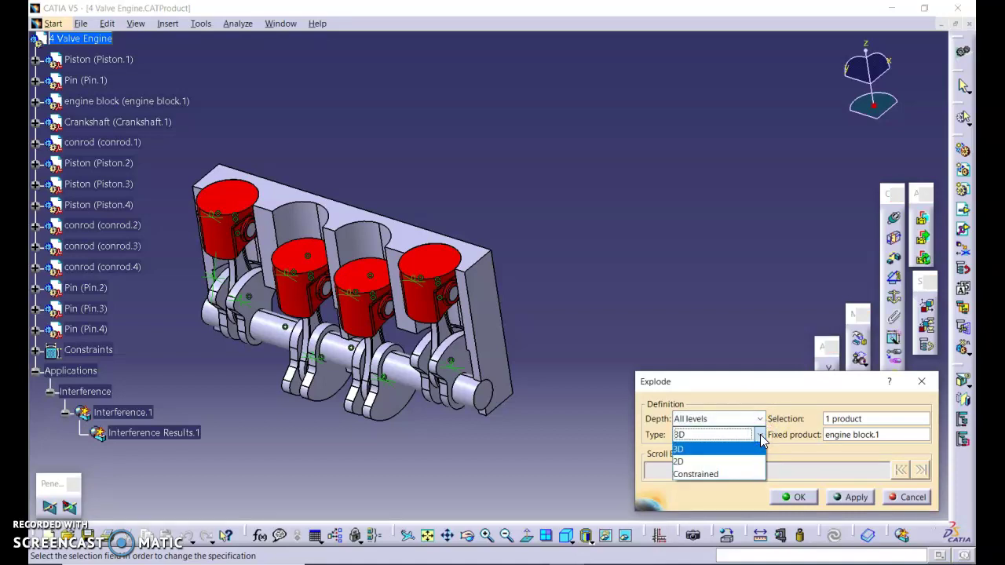
{"action": "left_click", "coordinate": [695, 474]}
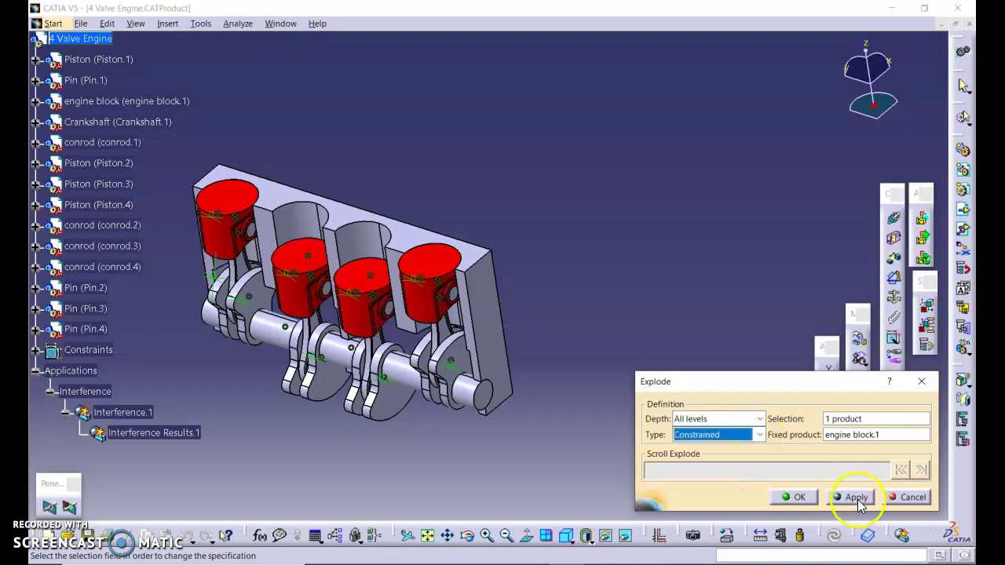
{"action": "left_click", "coordinate": [849, 497]}
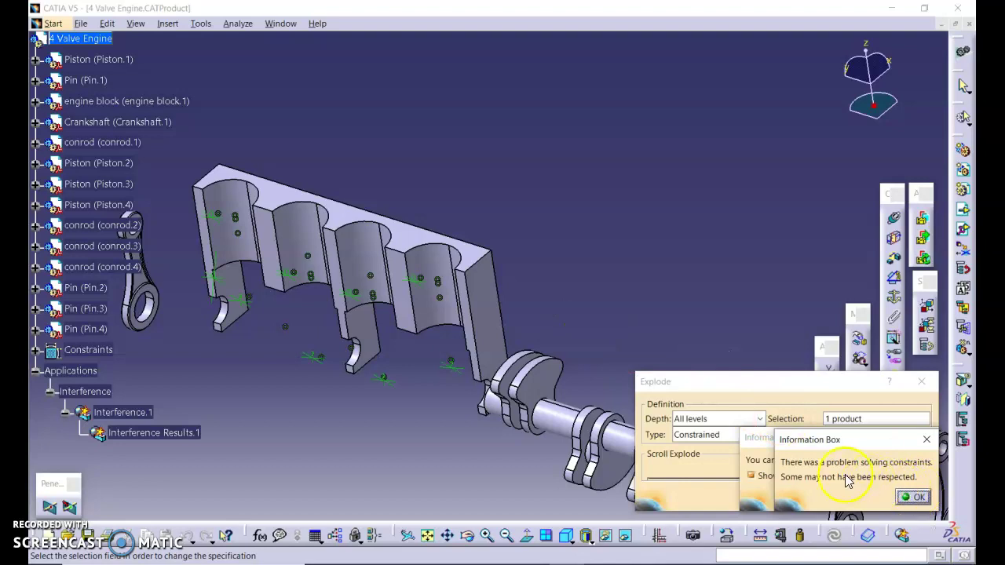
- Dismiss the solver and compass messages and bring Scroll Explode down to 0.15
{"action": "left_click", "coordinate": [915, 497]}
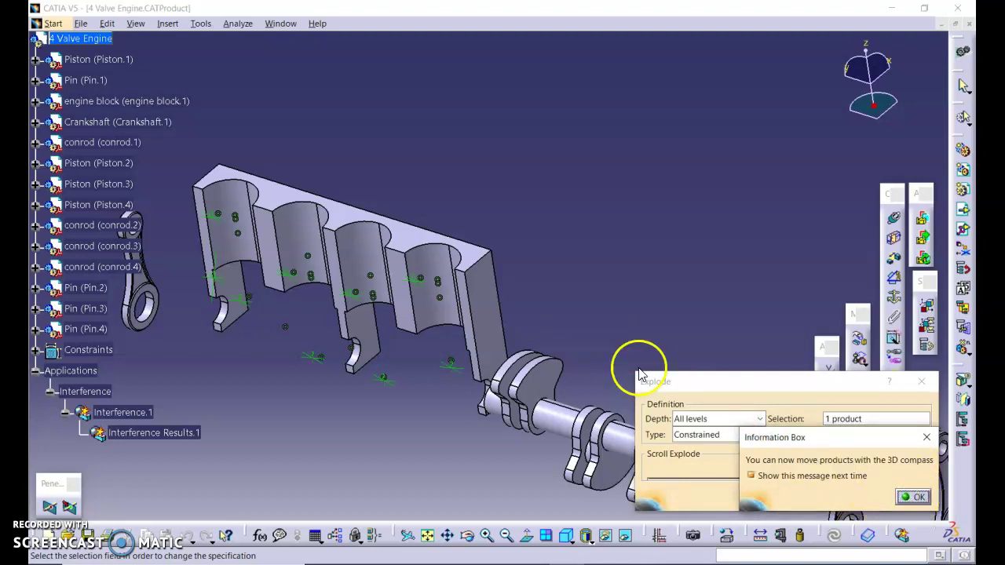
{"action": "left_click", "coordinate": [918, 501]}
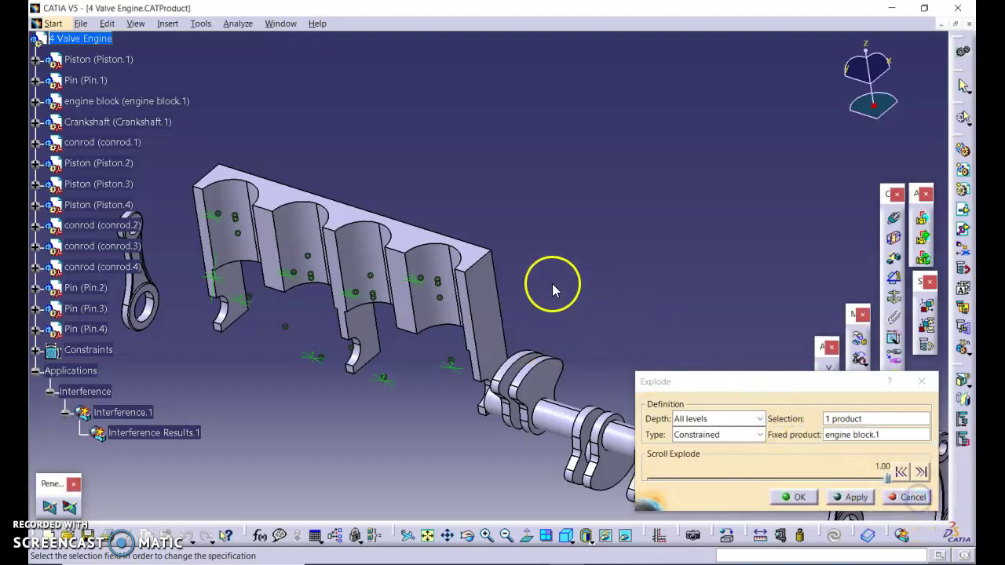
{"action": "middle_click_drag", "start_coordinate": [539, 221], "coordinate": [541, 238]}
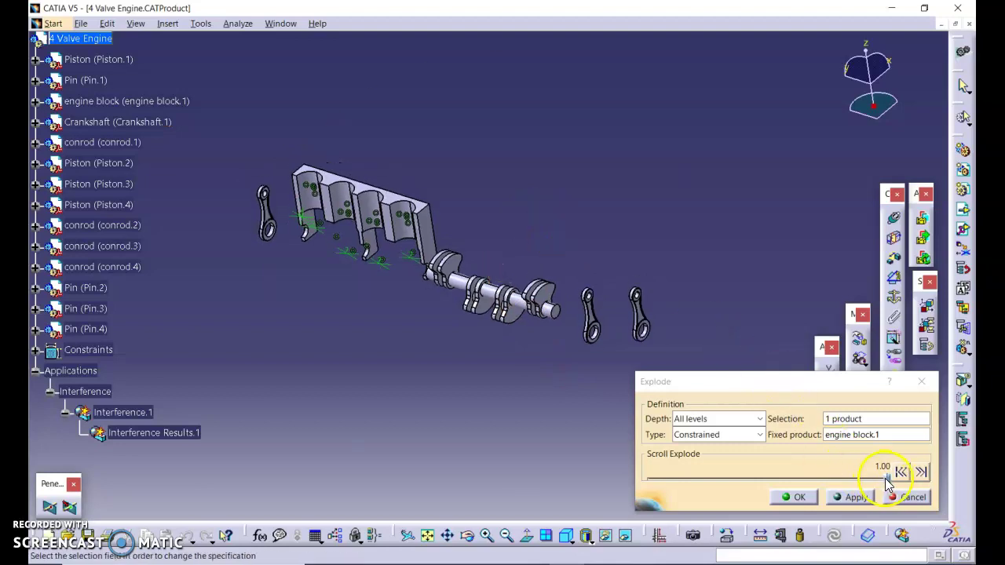
{"action": "left_click_drag", "start_coordinate": [888, 477], "coordinate": [682, 484]}
{"action": "middle_click_drag", "start_coordinate": [522, 260], "coordinate": [554, 332]}
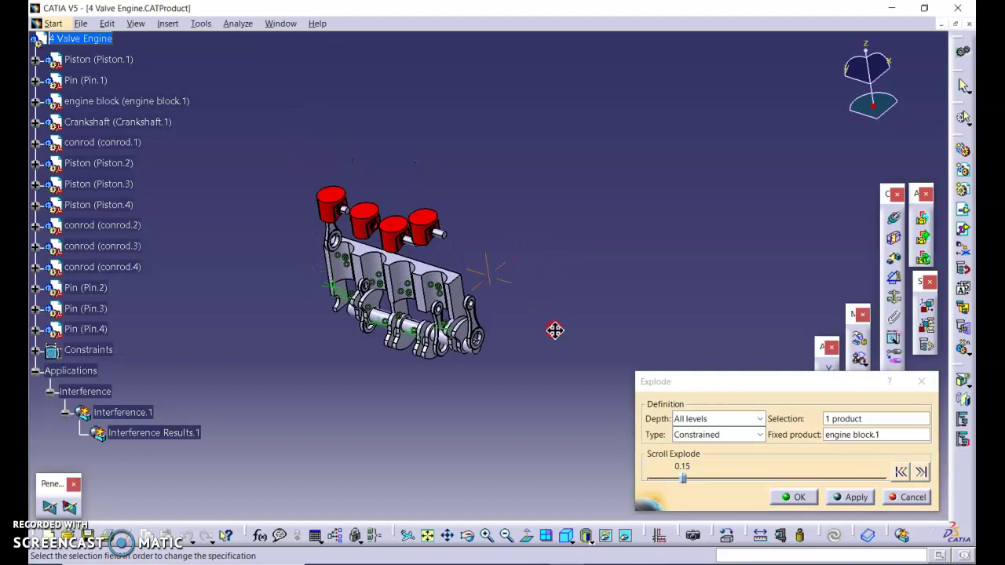
- Apply a 2D explode and pull the parts partway back with Scroll Explode
{"action": "left_click", "coordinate": [760, 434]}
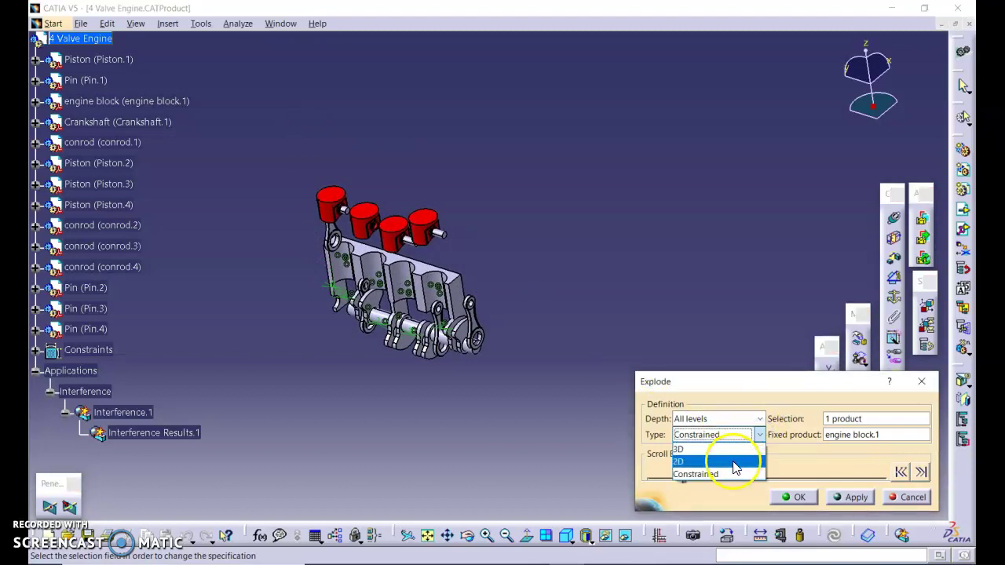
{"action": "left_click", "coordinate": [737, 461]}
{"action": "left_click", "coordinate": [840, 501]}
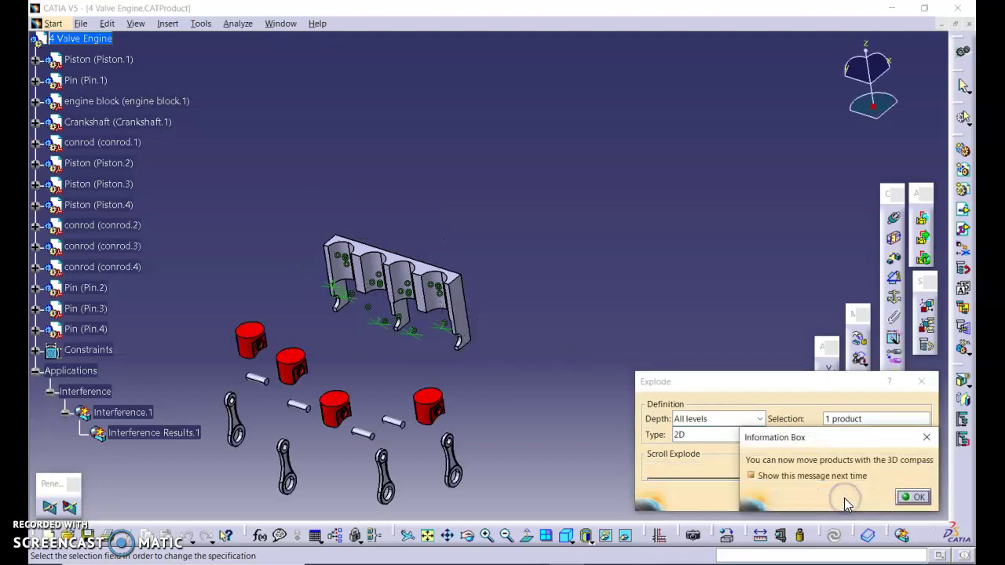
{"action": "left_click", "coordinate": [913, 497]}
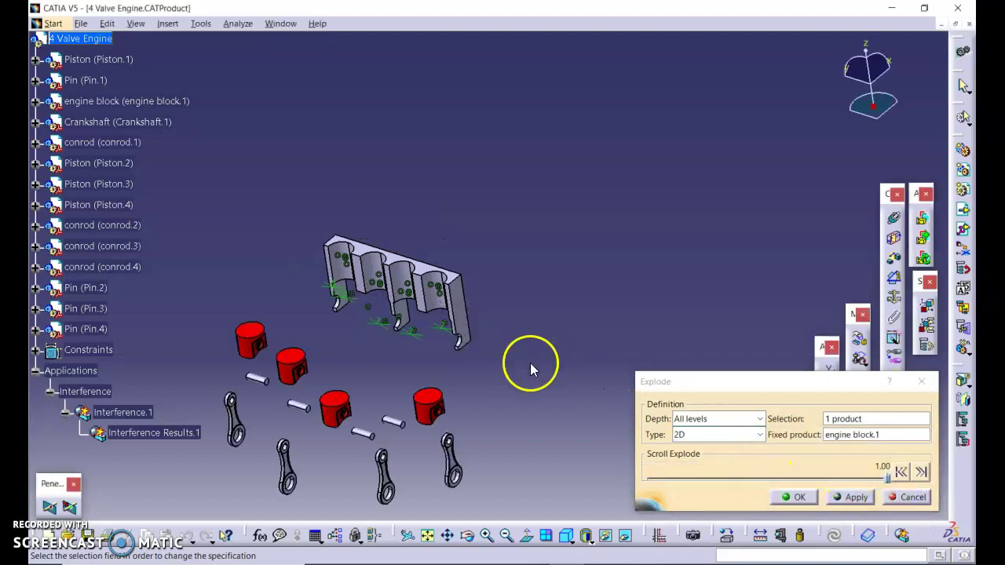
{"action": "middle_click_drag", "start_coordinate": [530, 364], "coordinate": [551, 284]}
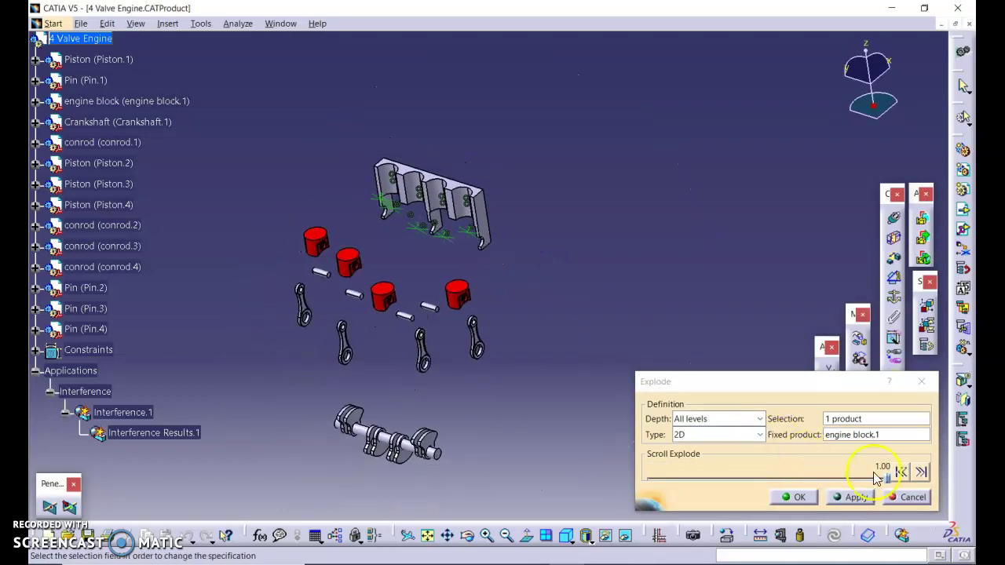
{"action": "left_click_drag", "start_coordinate": [884, 476], "coordinate": [793, 481]}
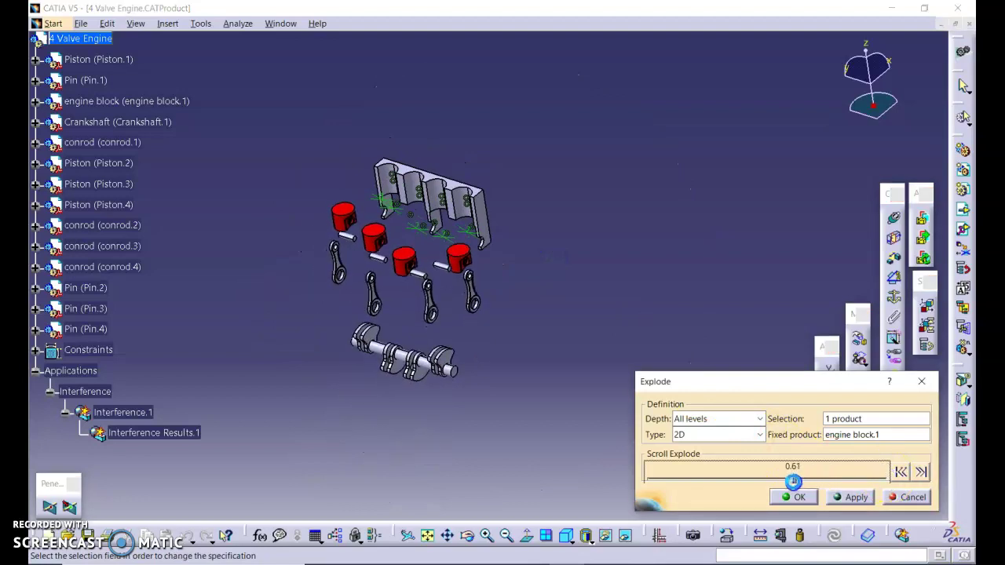
{"action": "mouse_move", "coordinate": [525, 371]}
{"action": "middle_mouse_down"}
{"action": "mouse_move", "coordinate": [359, 353]}
{"action": "mouse_move", "coordinate": [510, 373]}
{"action": "middle_mouse_up"}
- Apply a 3D explode and draw the parts about halfway back together
{"action": "left_click", "coordinate": [738, 435]}
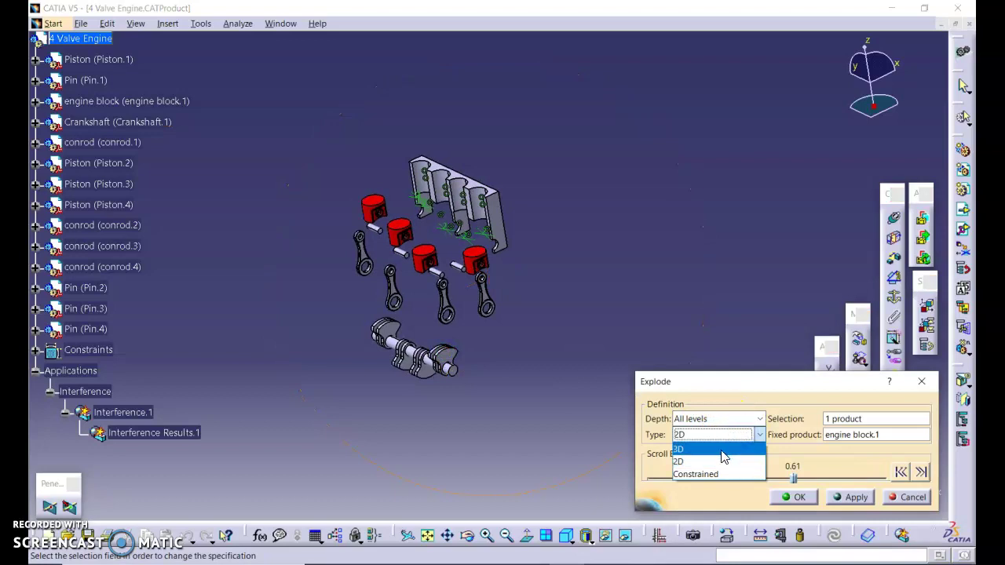
{"action": "left_click", "coordinate": [717, 449]}
{"action": "left_click", "coordinate": [846, 500]}
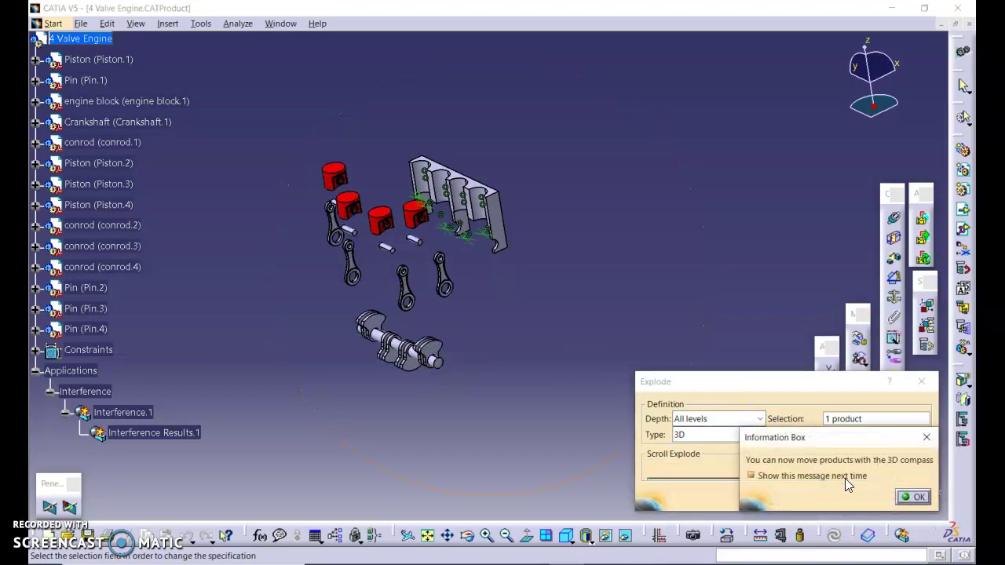
{"action": "left_click", "coordinate": [913, 499]}
{"action": "left_click_drag", "start_coordinate": [883, 475], "coordinate": [785, 479]}
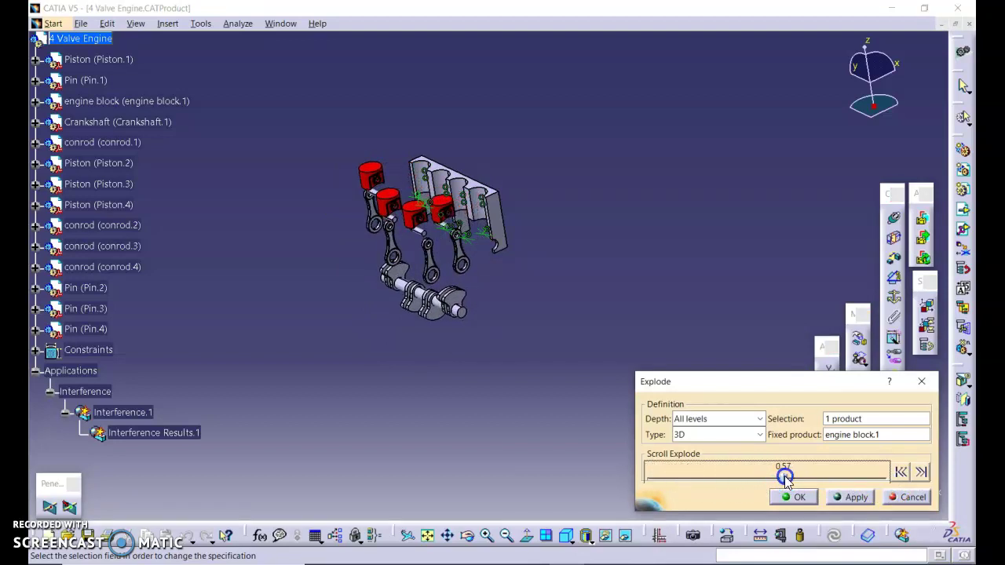
- Apply a Constrained explode, dismiss both messages, and settle the explode amount near 0.24
{"action": "left_click", "coordinate": [738, 435]}
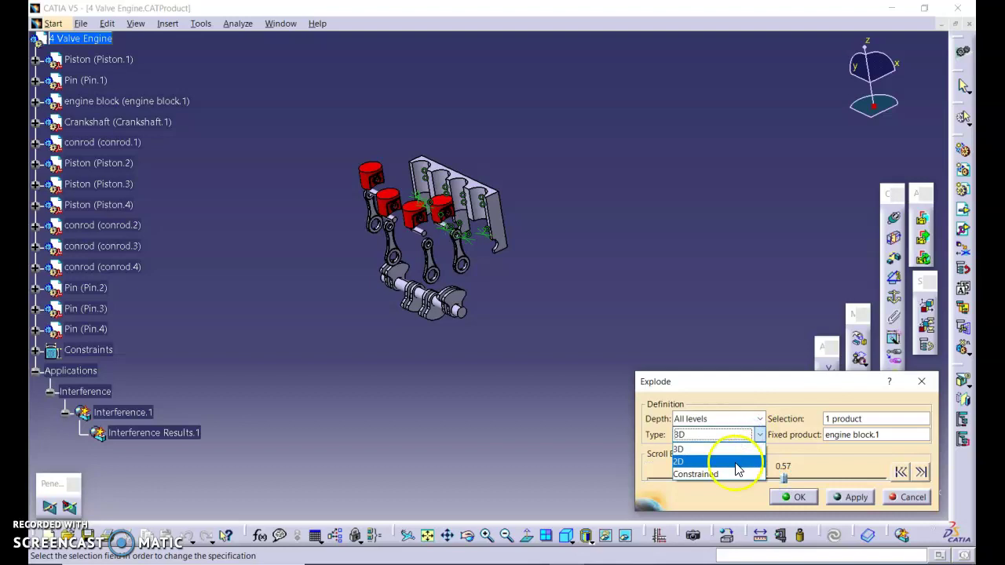
{"action": "left_click", "coordinate": [742, 474]}
{"action": "left_click", "coordinate": [836, 497]}
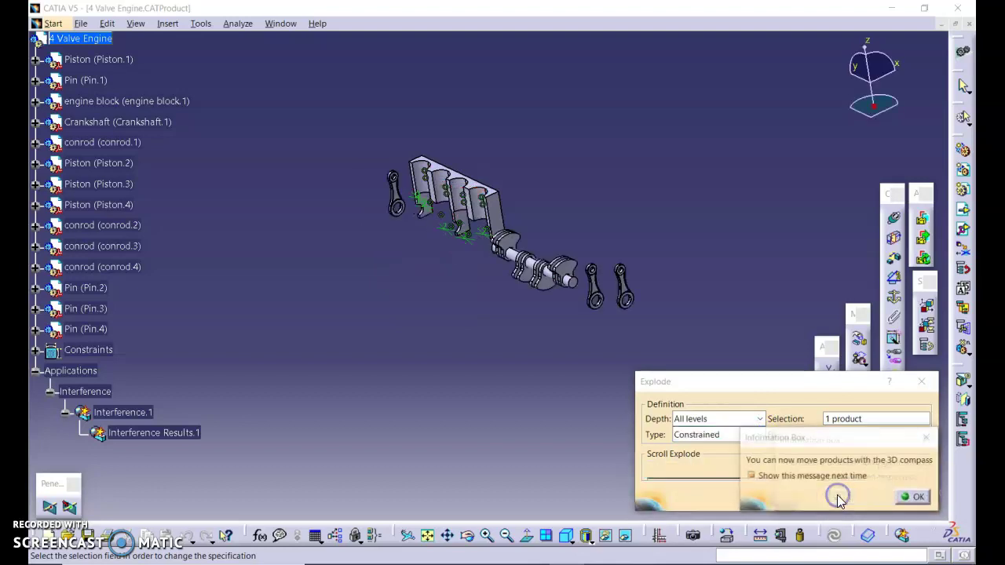
{"action": "left_click", "coordinate": [914, 498]}
{"action": "left_click", "coordinate": [912, 497]}
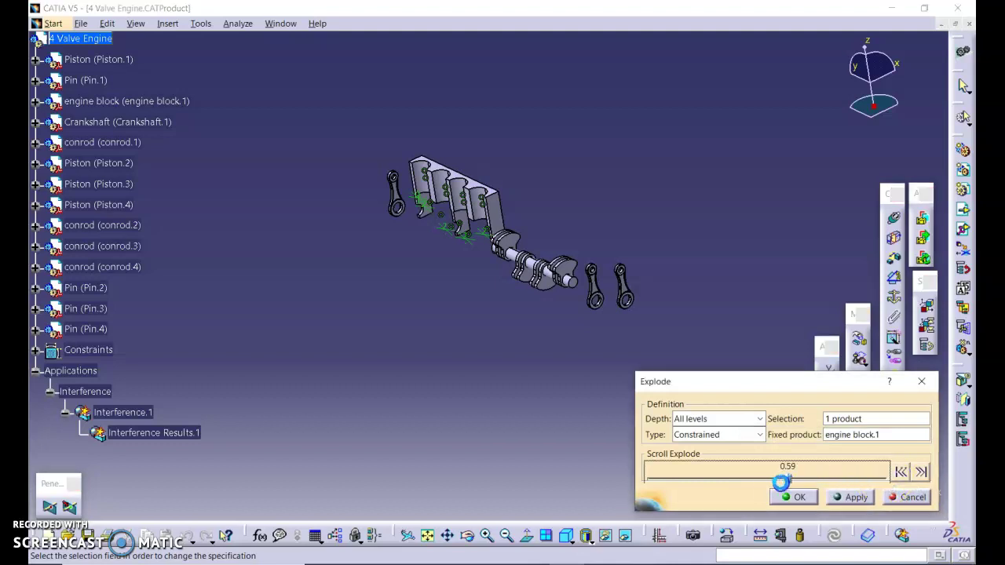
{"action": "left_click_drag", "start_coordinate": [728, 485], "coordinate": [704, 477]}
{"action": "middle_click_drag", "start_coordinate": [583, 385], "coordinate": [656, 337]}
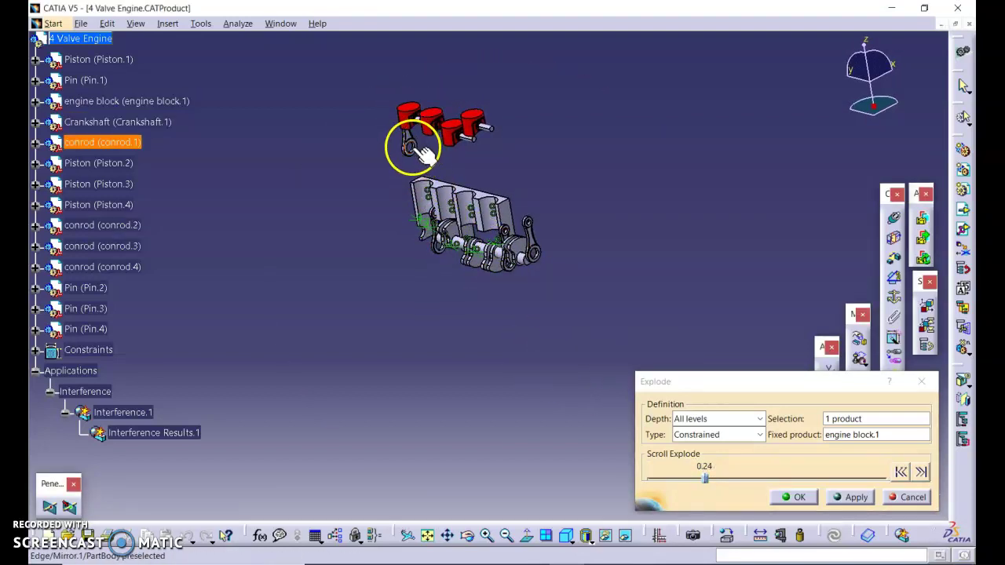
{"action": "left_click", "coordinate": [746, 438]}
- Re-apply the 3D explode, then bring Scroll Explode back to 0.26 and apply it
{"action": "left_click", "coordinate": [725, 449]}
{"action": "left_click", "coordinate": [854, 497]}
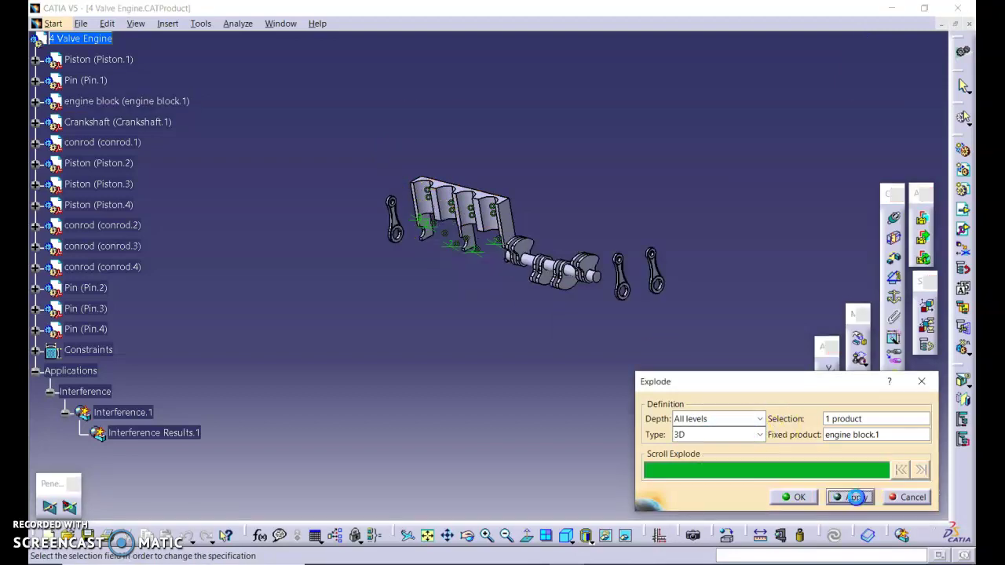
{"action": "left_click", "coordinate": [912, 497]}
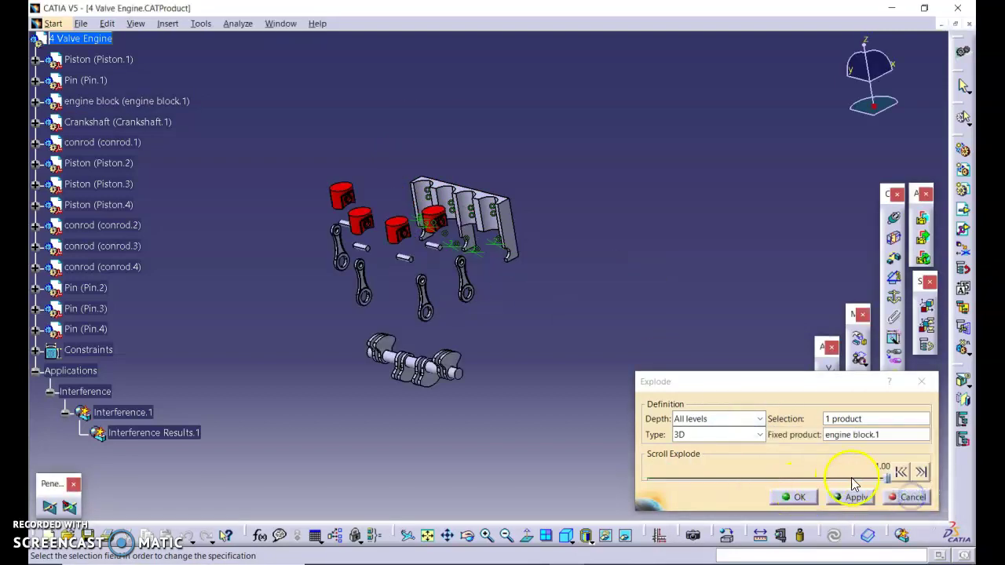
{"action": "left_click_drag", "start_coordinate": [887, 475], "coordinate": [710, 469]}
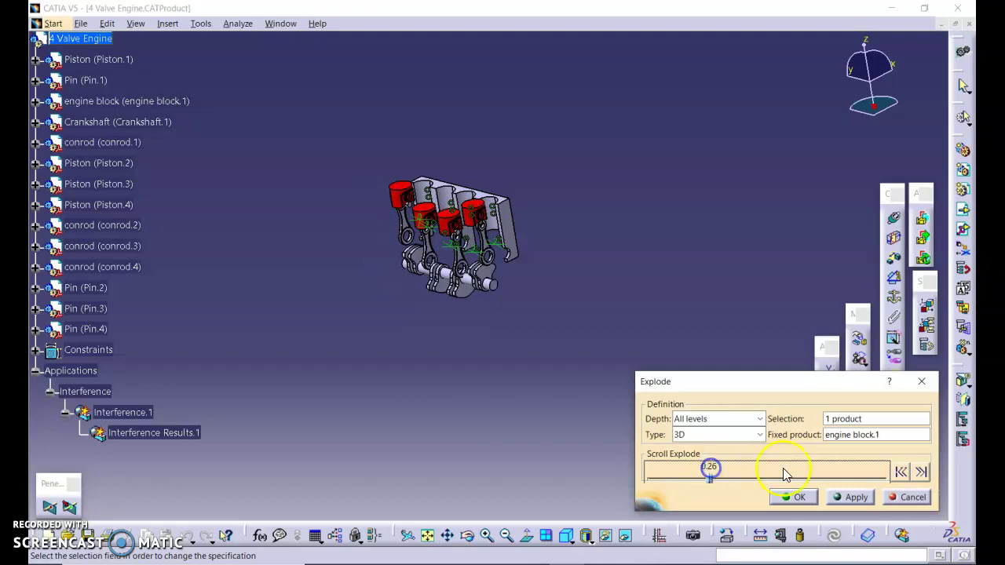
{"action": "left_click", "coordinate": [838, 499]}
{"action": "key", "text": "alt+Tab"}
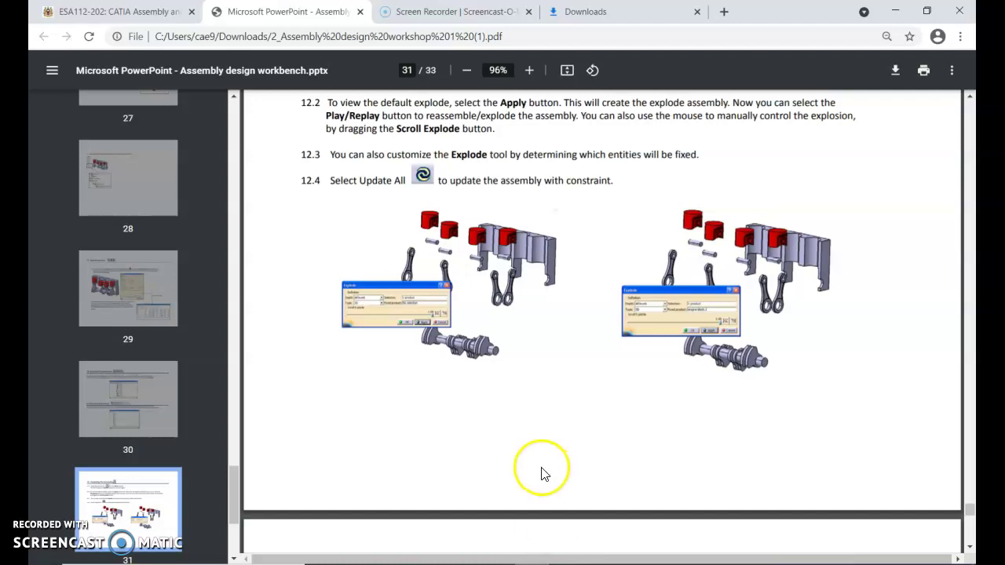
{"action": "key", "text": "alt+Tab"}
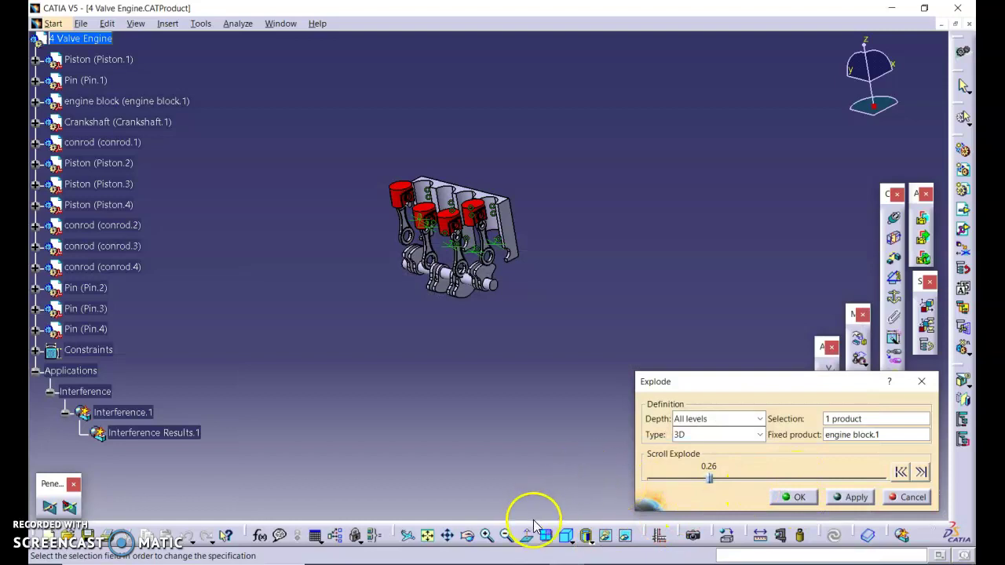
- Fit the engine in view, close Explode with OK, and accept the changed product positions
{"action": "left_click", "coordinate": [566, 535]}
{"action": "left_click", "coordinate": [427, 535]}
{"action": "left_click", "coordinate": [787, 498]}
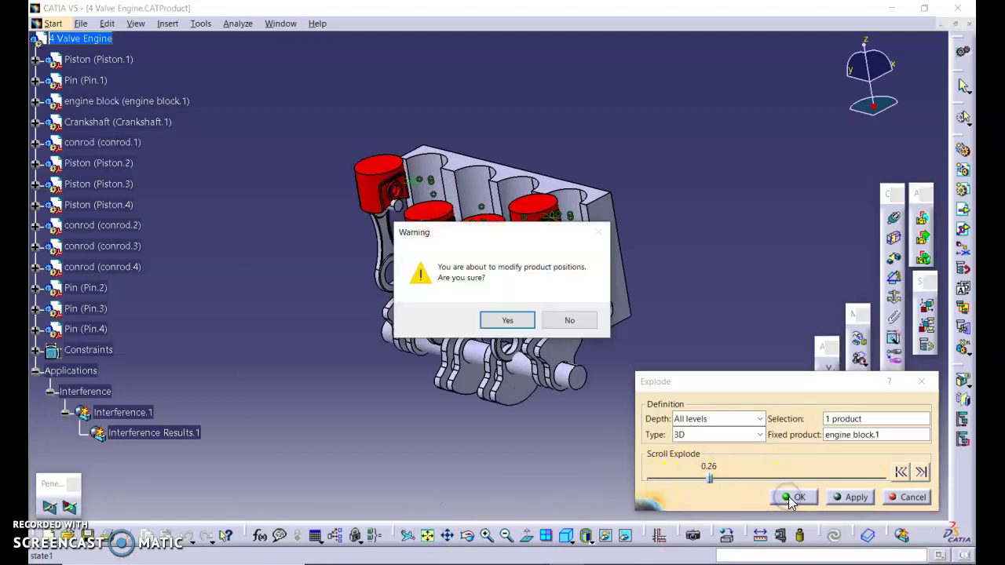
{"action": "left_click", "coordinate": [518, 318]}
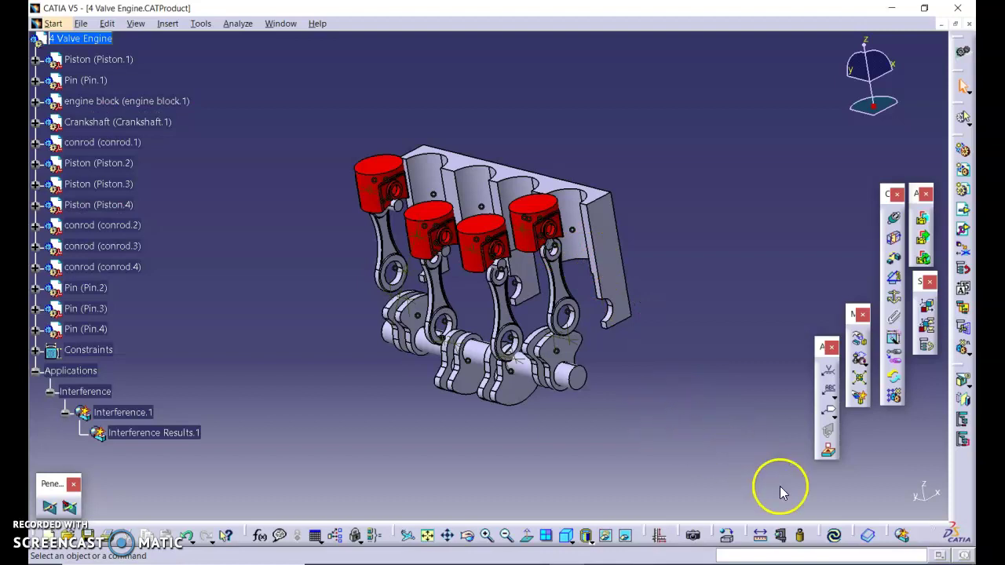
- Update the assembly, then show it in Isometric View fitted to the screen
{"action": "left_click", "coordinate": [833, 534]}
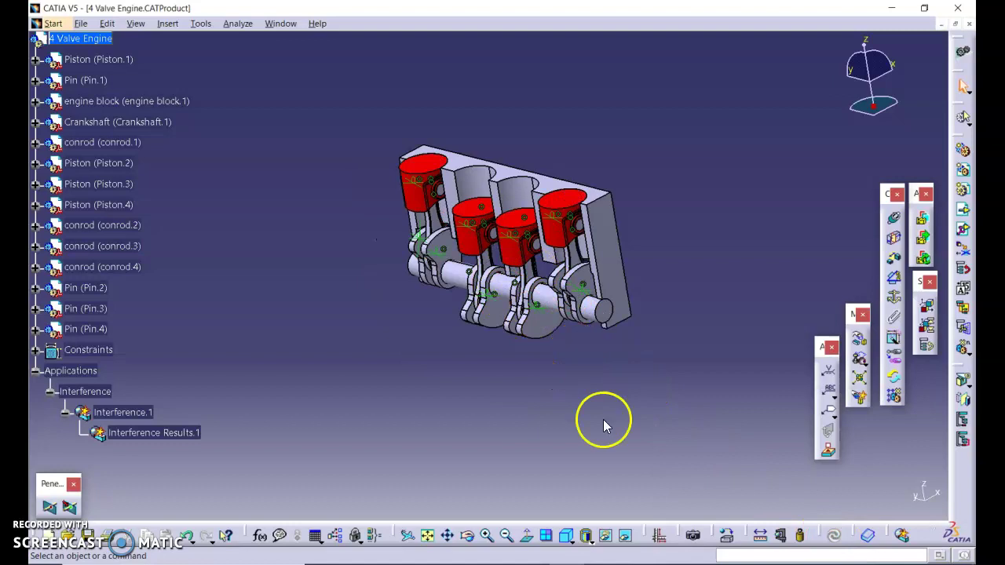
{"action": "left_click", "coordinate": [566, 534]}
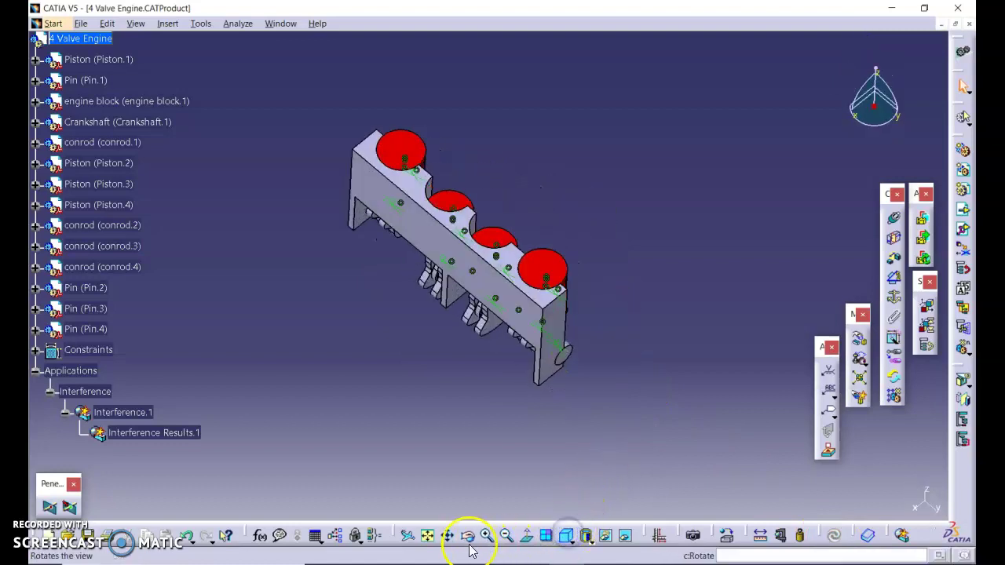
{"action": "left_click", "coordinate": [428, 535]}
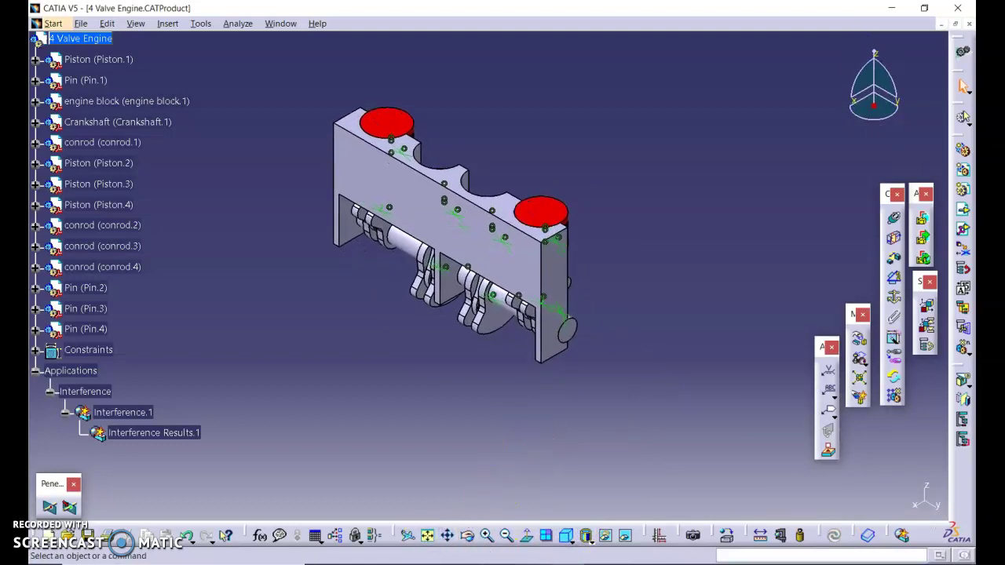
- Scroll the tutorial PDF through its saving-assembly pages
{"action": "key", "text": "alt+Tab"}
{"action": "scroll", "coordinate": [462, 426], "scroll_direction": "down", "scroll_amount": 5}
{"action": "scroll", "coordinate": [461, 426], "scroll_direction": "down", "scroll_amount": 5}
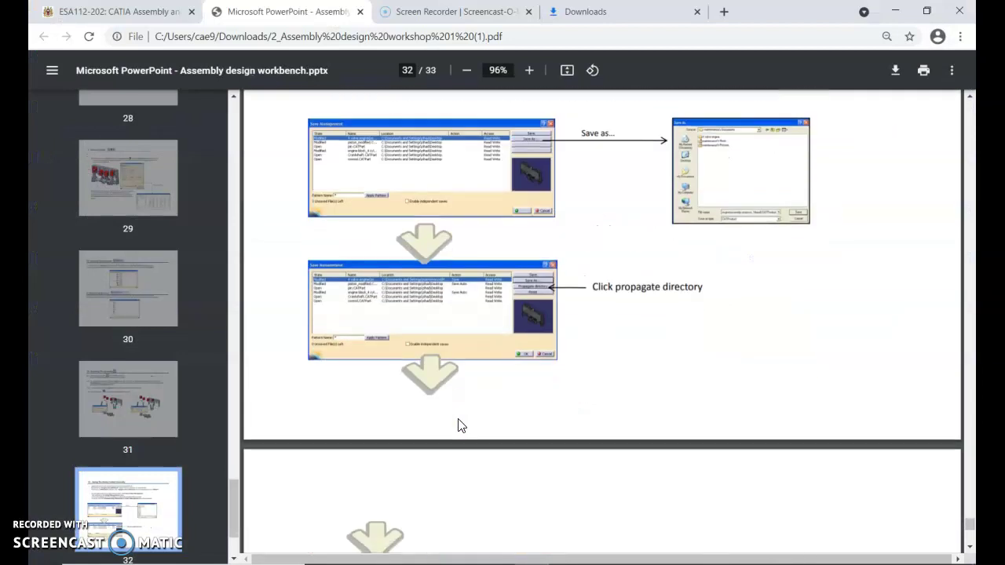
{"action": "scroll", "coordinate": [452, 430], "scroll_direction": "down", "scroll_amount": 2}
{"action": "left_click", "coordinate": [686, 531]}
- In Save Management, save the product into a new Desktop folder '4 Valve Engine Assembly'
{"action": "key", "text": "alt+Tab"}
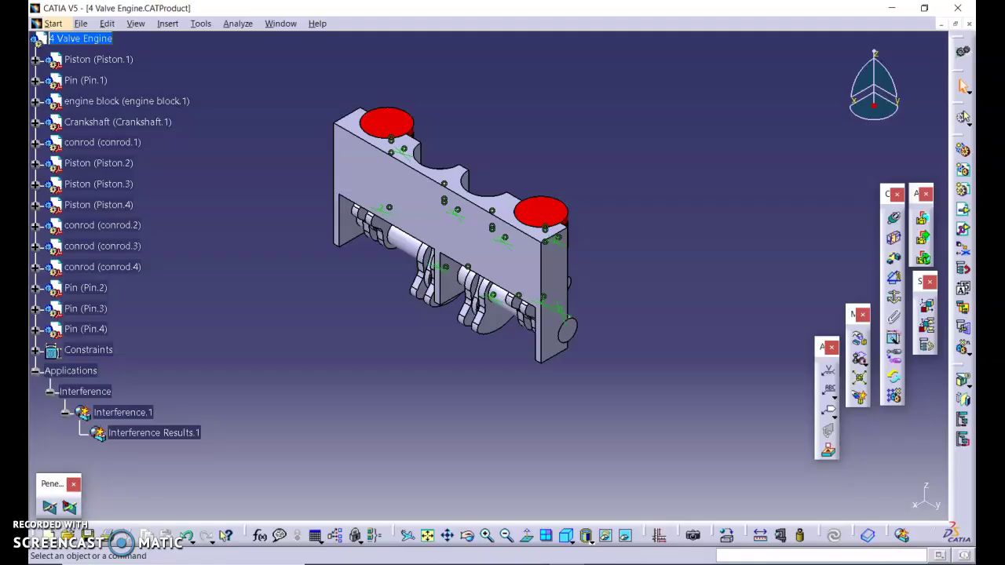
{"action": "left_click", "coordinate": [81, 23]}
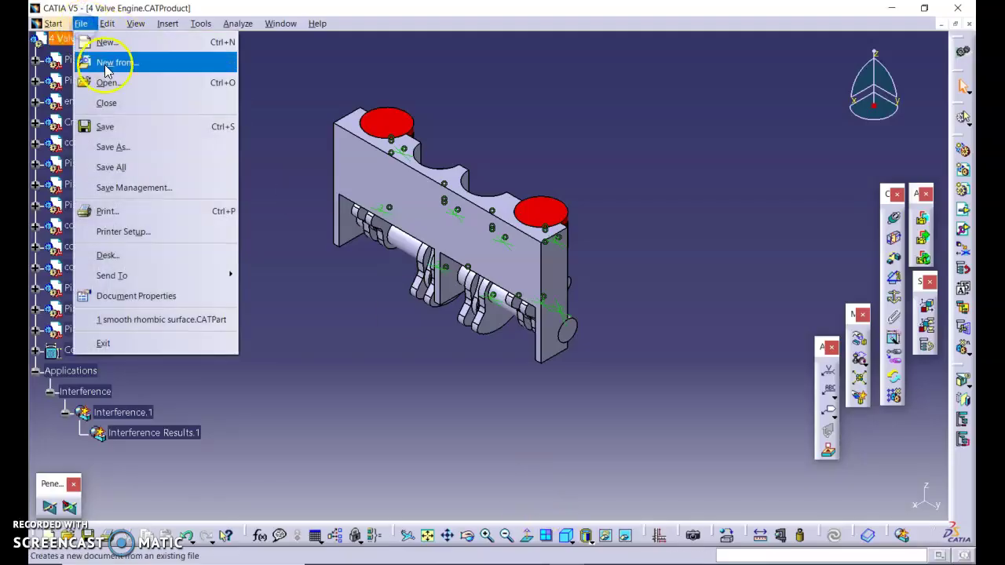
{"action": "left_click", "coordinate": [138, 186]}
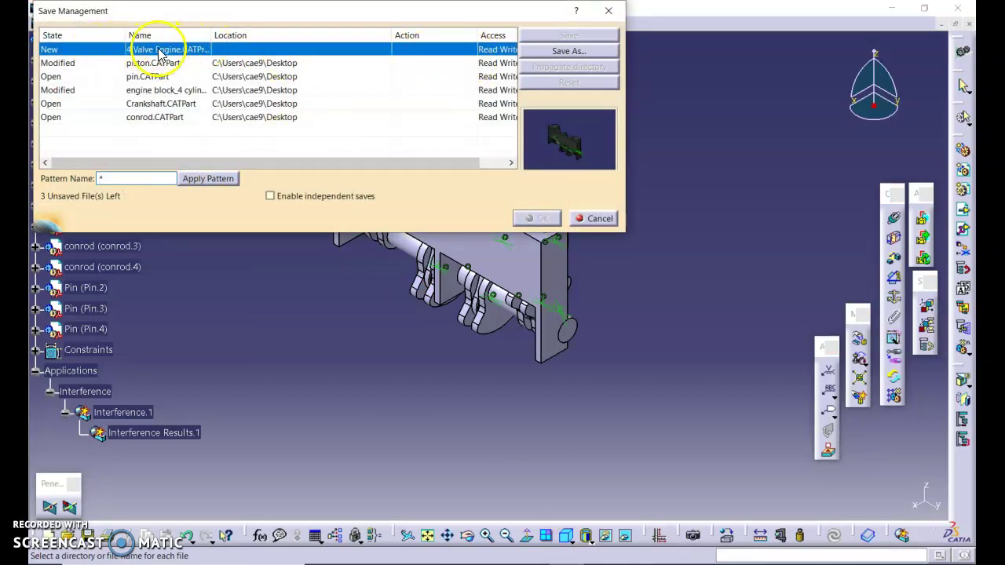
{"action": "left_click", "coordinate": [551, 51]}
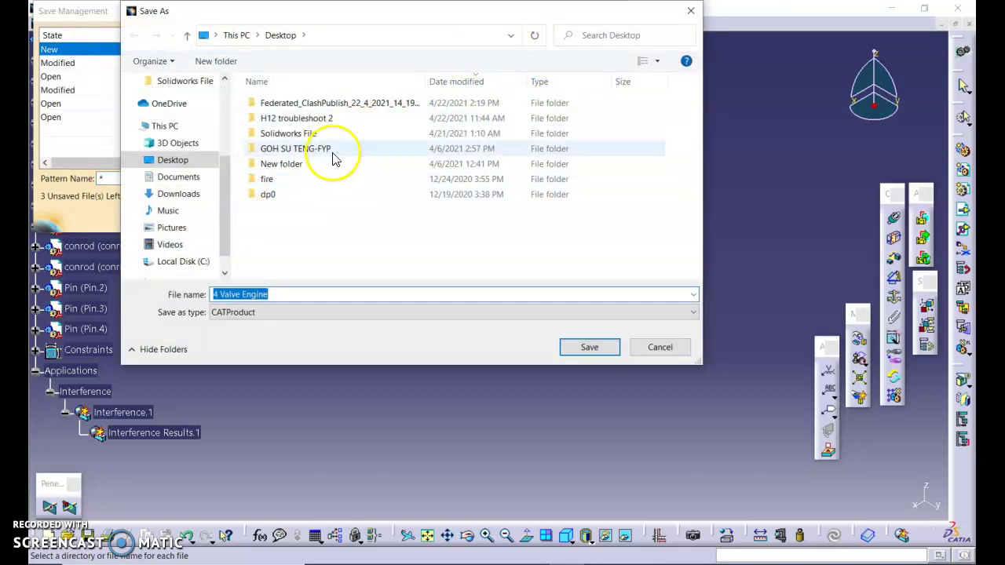
{"action": "left_click", "coordinate": [215, 61]}
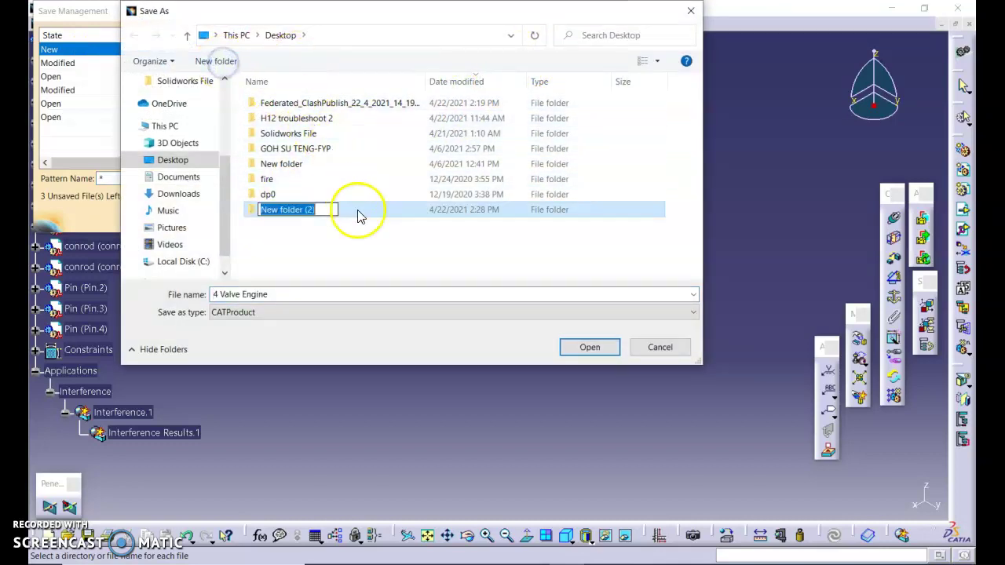
{"action": "type", "text": "4 Valve Engine Assembly"}
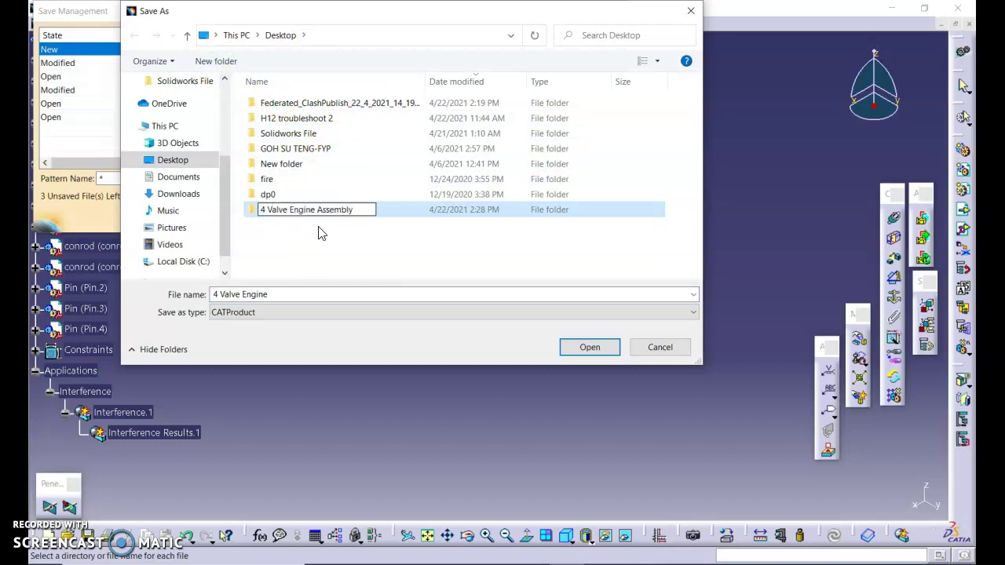
{"action": "left_click", "coordinate": [356, 238]}
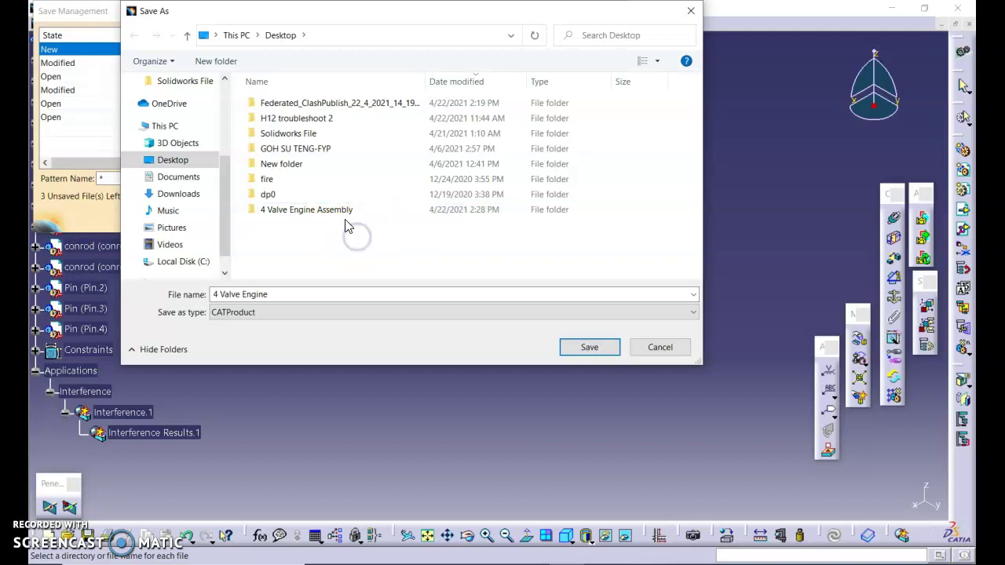
{"action": "double_click", "coordinate": [344, 210]}
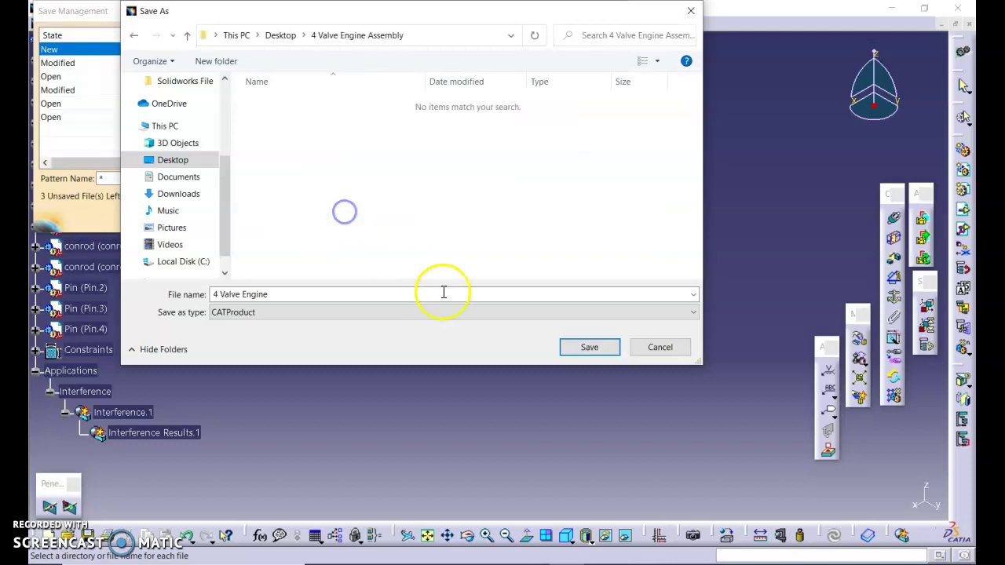
{"action": "left_click", "coordinate": [572, 347]}
- Propagate that directory to all the part files and save them
{"action": "left_click", "coordinate": [524, 224]}
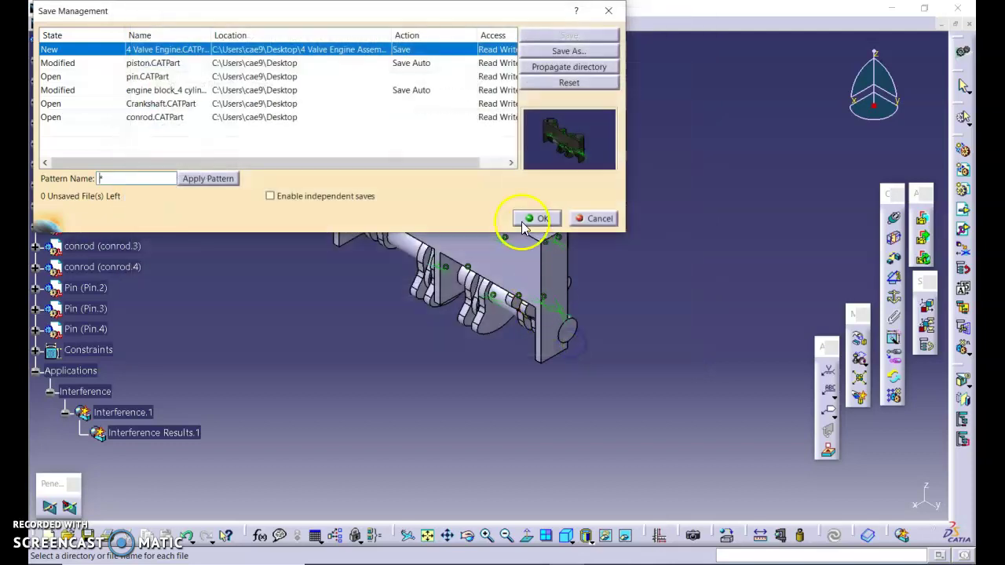
{"action": "left_click", "coordinate": [548, 69]}
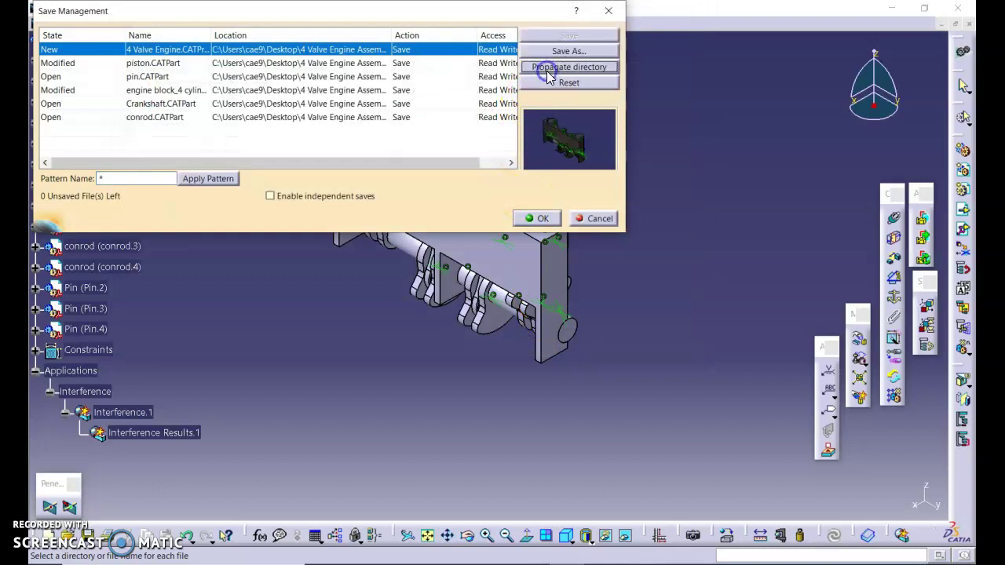
{"action": "left_click", "coordinate": [540, 219]}
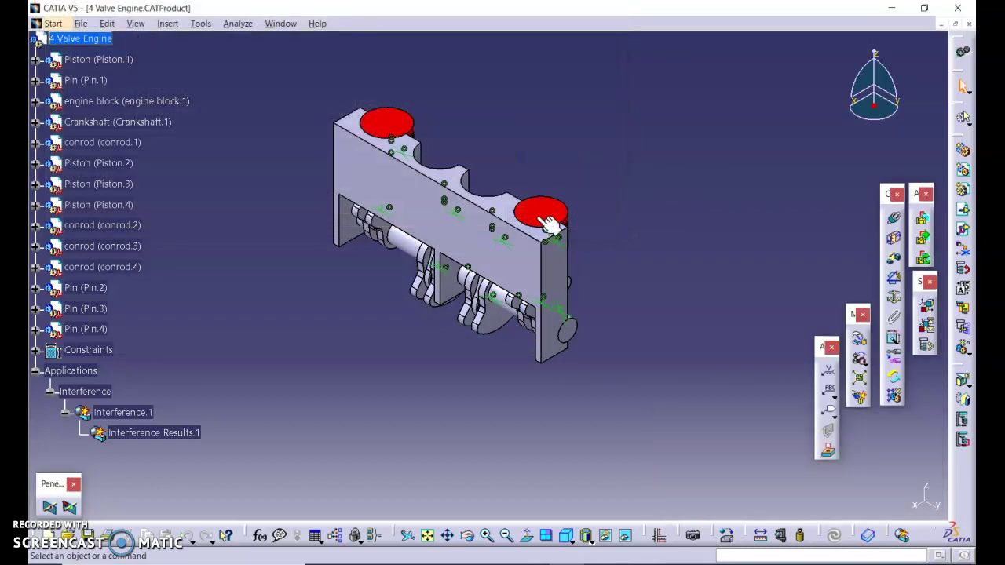
- Open the 4 Valve Engine Assembly folder from the desktop to check the saved files
{"action": "left_click", "coordinate": [892, 8]}
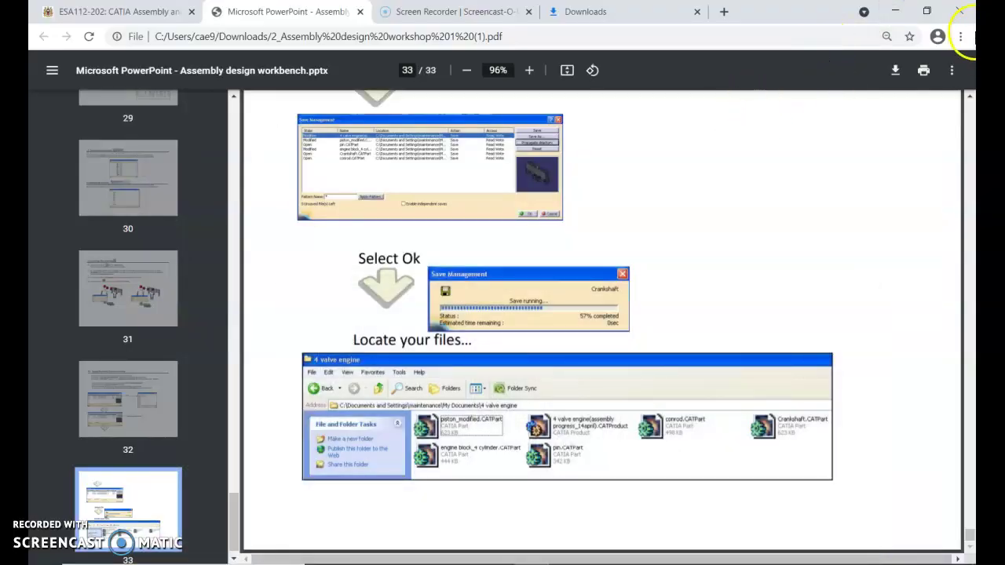
{"action": "left_click", "coordinate": [892, 11]}
{"action": "double_click", "coordinate": [271, 168]}
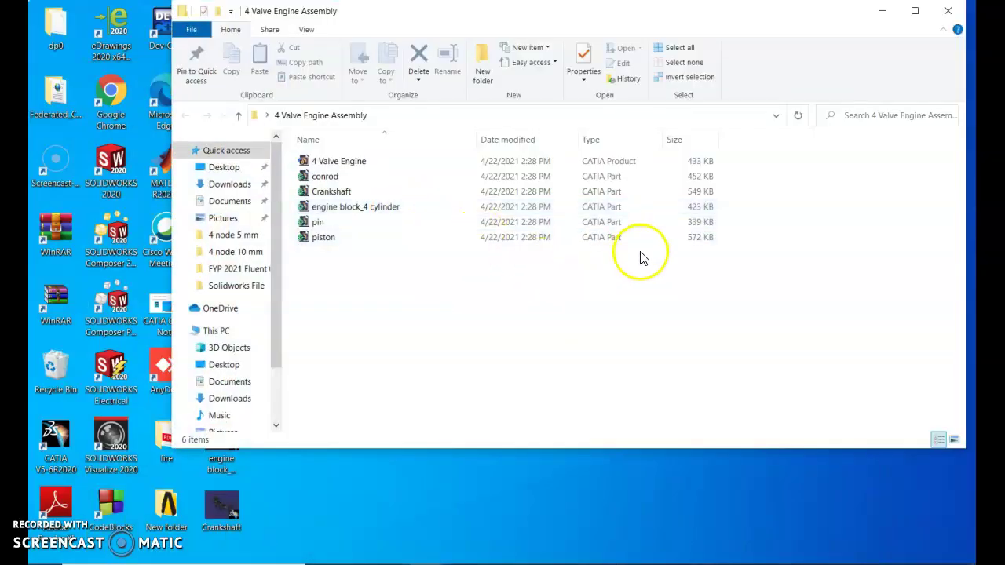